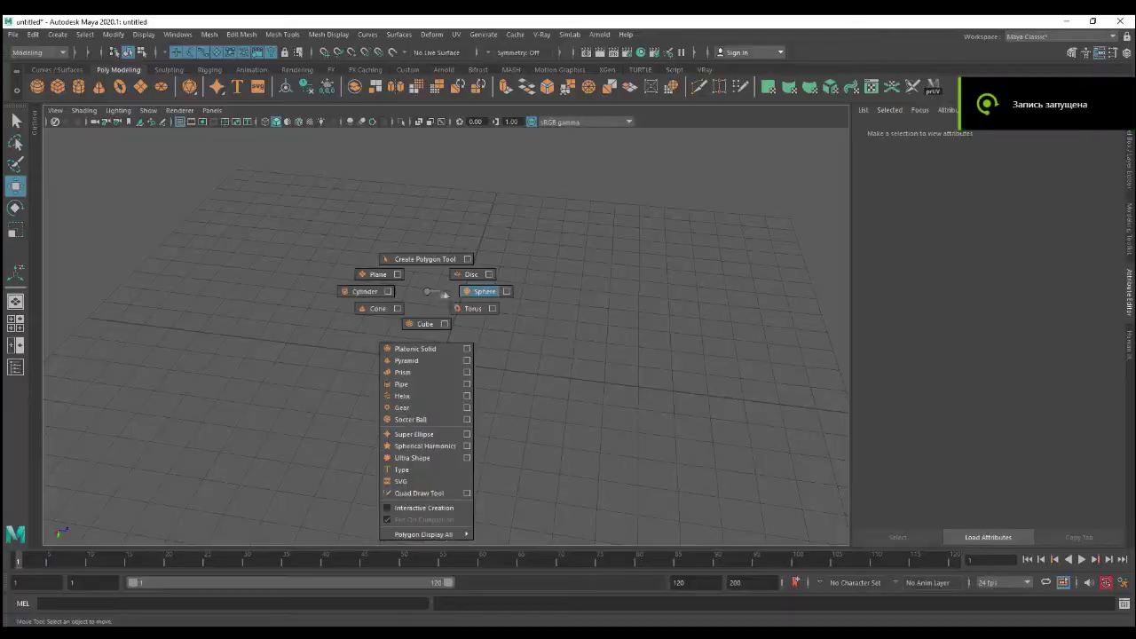
# Select the pole edges, then the faces of the sphere's lower half.
pyautogui.scroll(3, 652, 173)
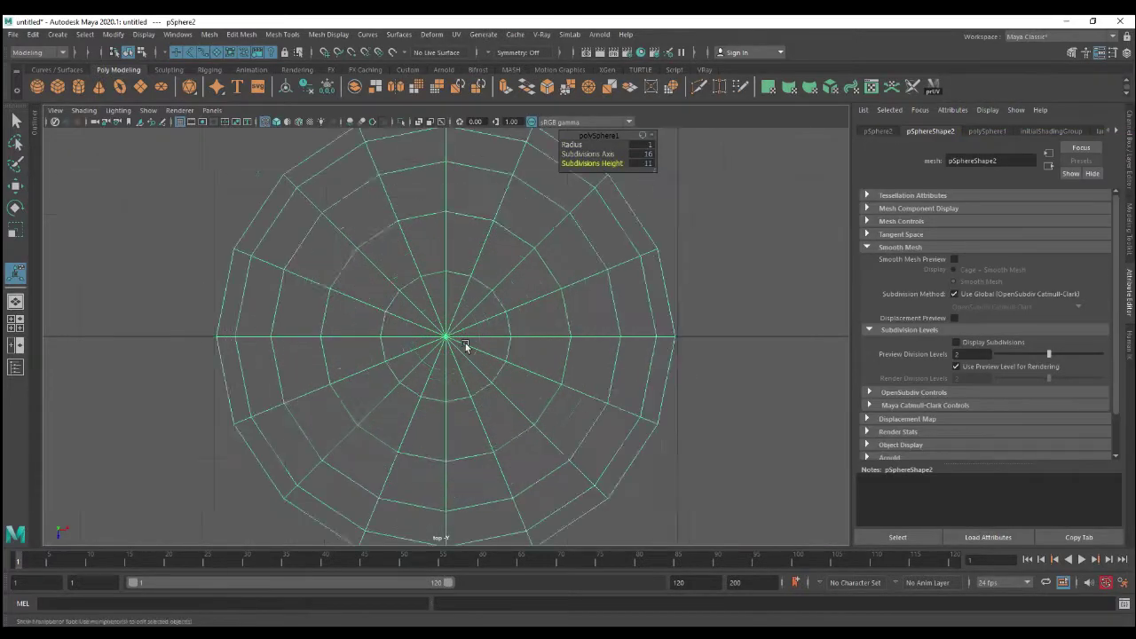
pyautogui.scroll(2, 446, 337)
pyautogui.press('F10')
pyautogui.click(430, 319)
pyautogui.press('w')
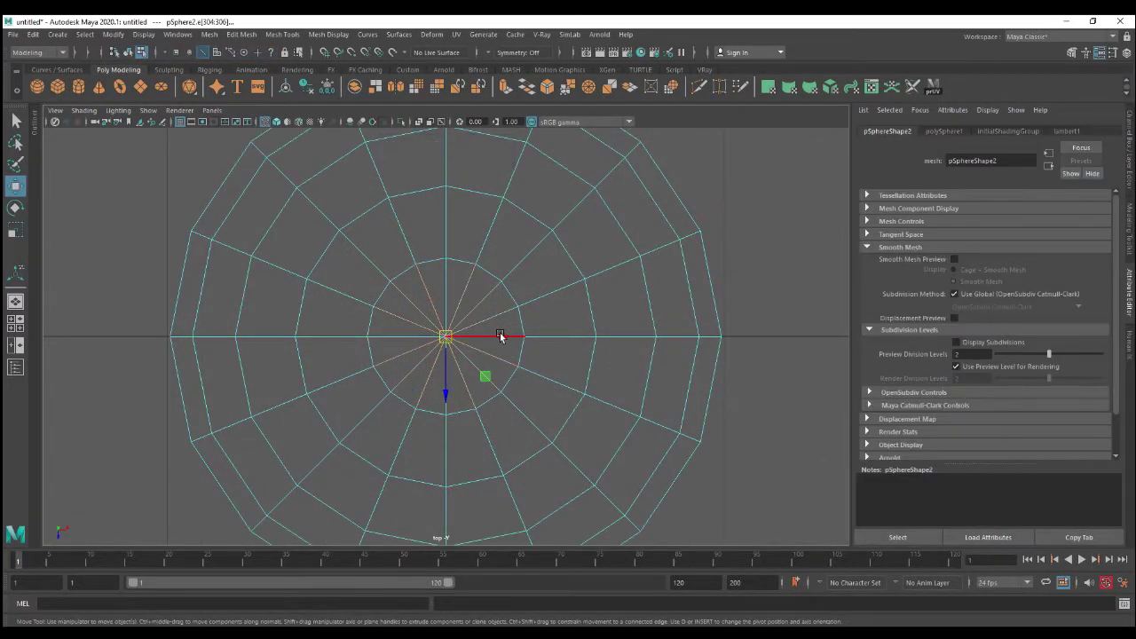
pyautogui.click(418, 287)
pyautogui.press('F11')
pyautogui.click(385, 258)
pyautogui.scroll(-3, 445, 337)
pyautogui.moveTo(495, 390); pyautogui.dragTo(310, 472)
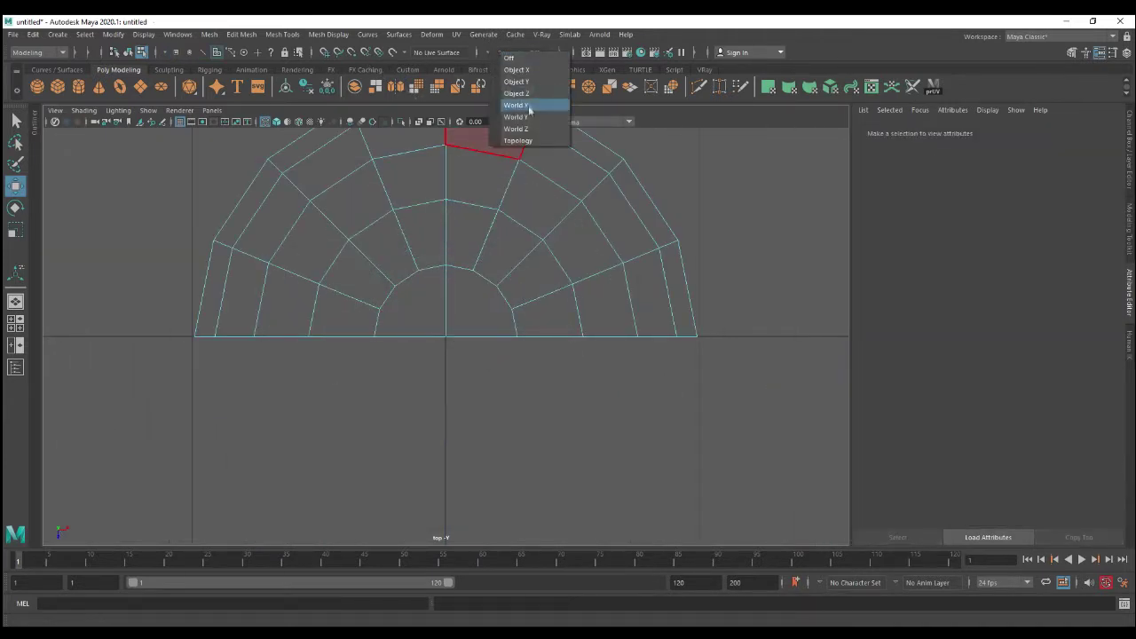
# Turn on Object Y symmetry and cut new edges across the sphere's pole.
pyautogui.click(517, 81)
pyautogui.scroll(3, 444, 267)
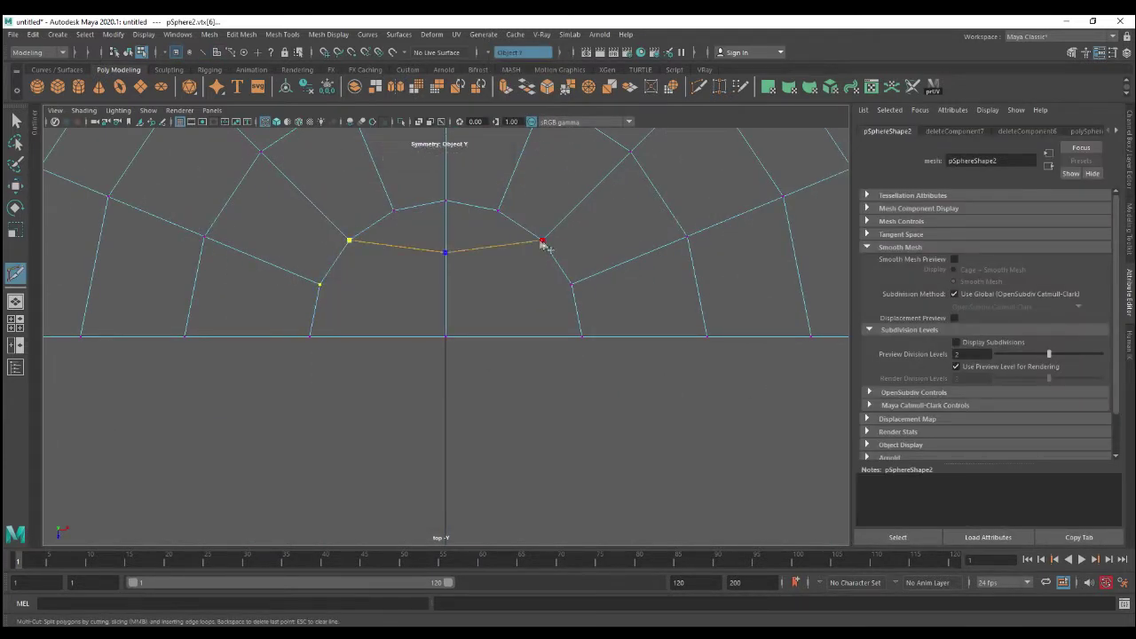
pyautogui.press('Return')
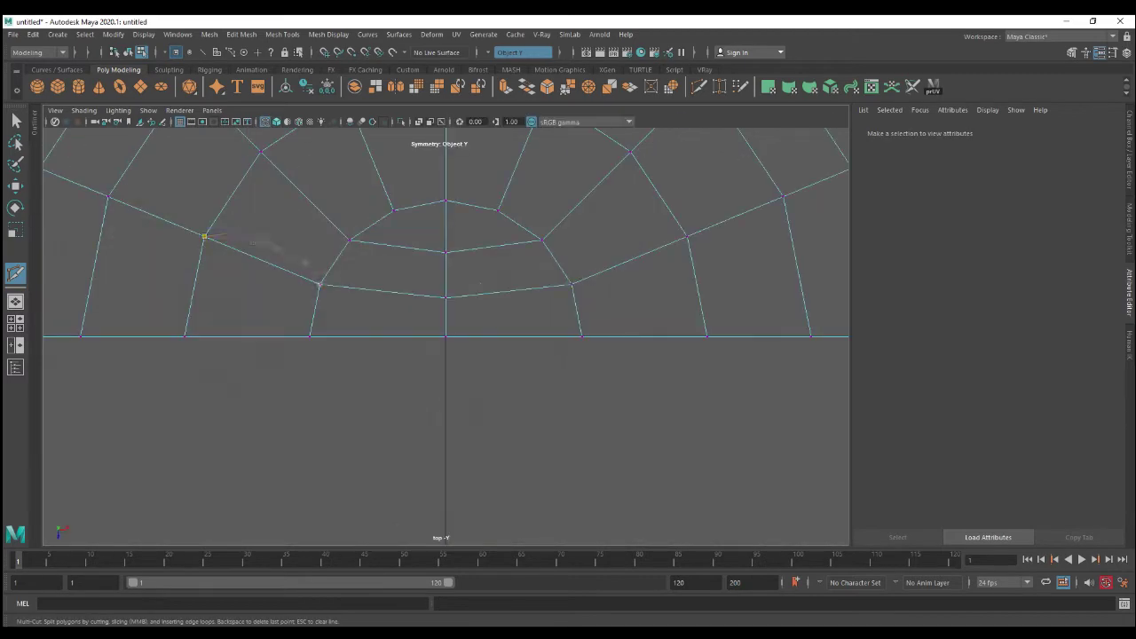
# Mirror the halved sphere back into a complete ball with Mesh > Mirror.
pyautogui.press('F8')
pyautogui.press('w')
pyautogui.click(326, 92)
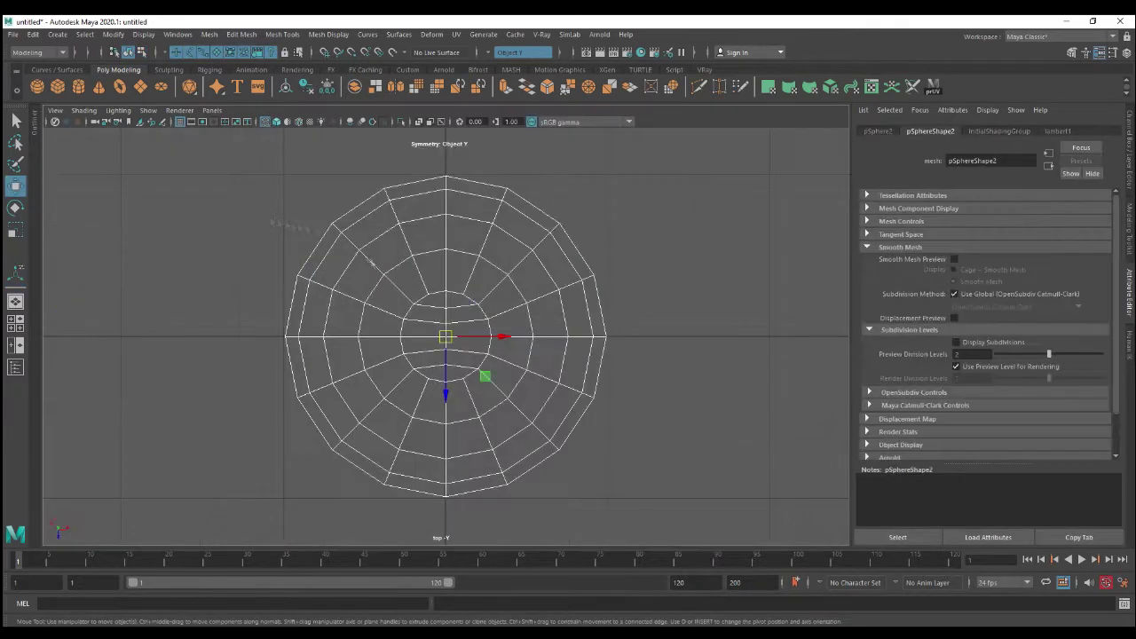
# Convert the smooth mesh preview to polygons and bevel the seam edges.
pyautogui.click(112, 34)
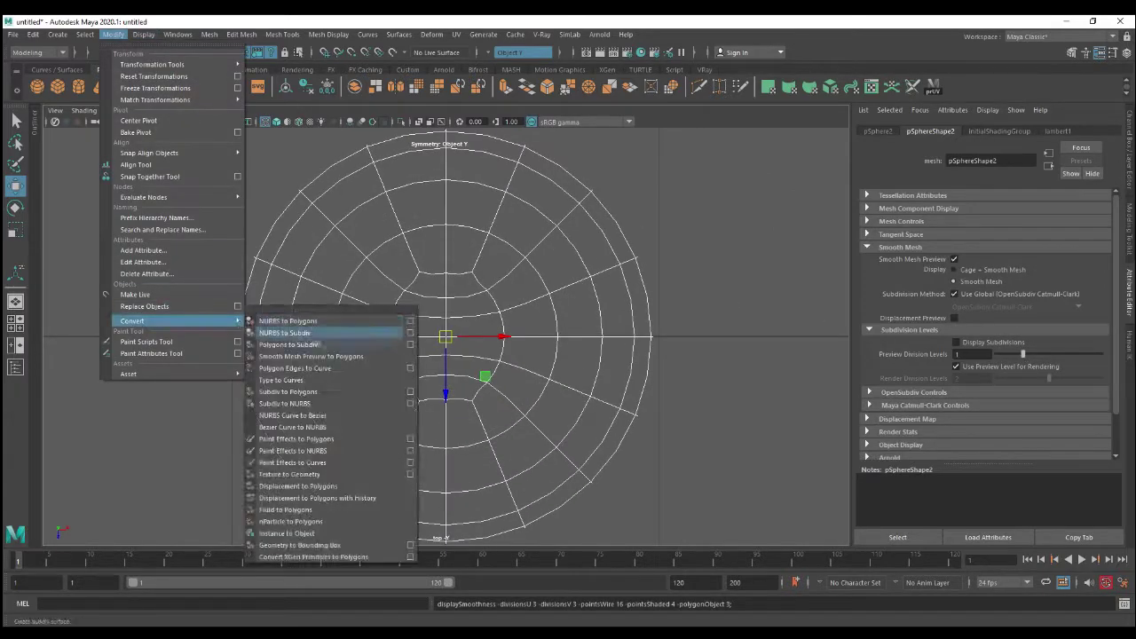
pyautogui.click(319, 330)
pyautogui.press('F10')
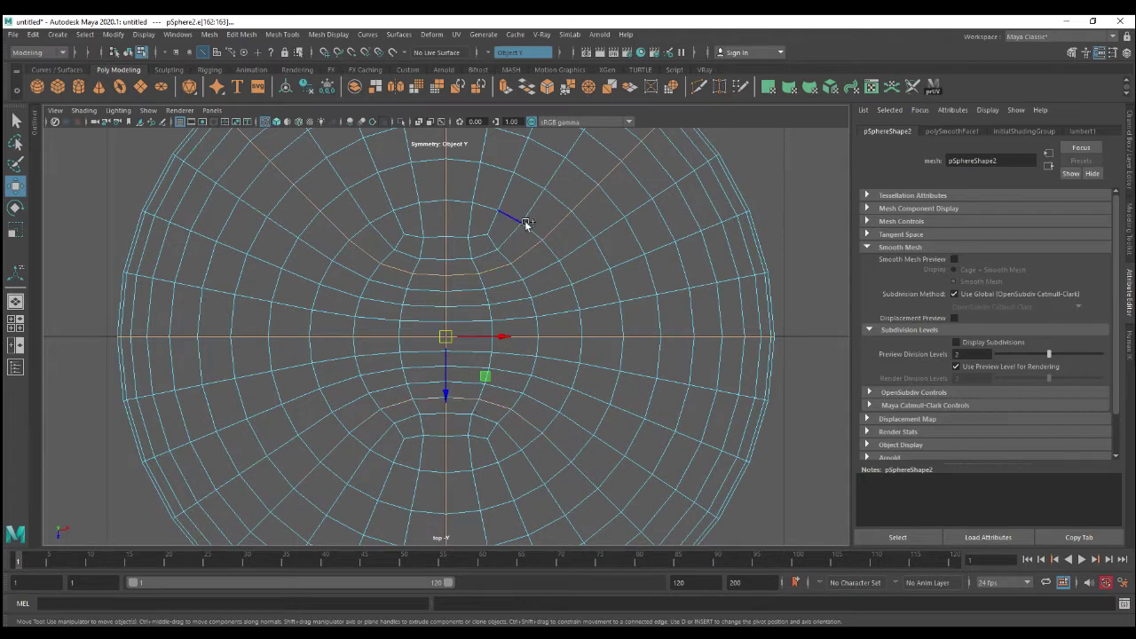
pyautogui.hotkey('ctrl', 'b')
# Select the seam face strips along the ball for inward extrusion.
pyautogui.press('F11')
pyautogui.press('w')
pyautogui.click(447, 268)
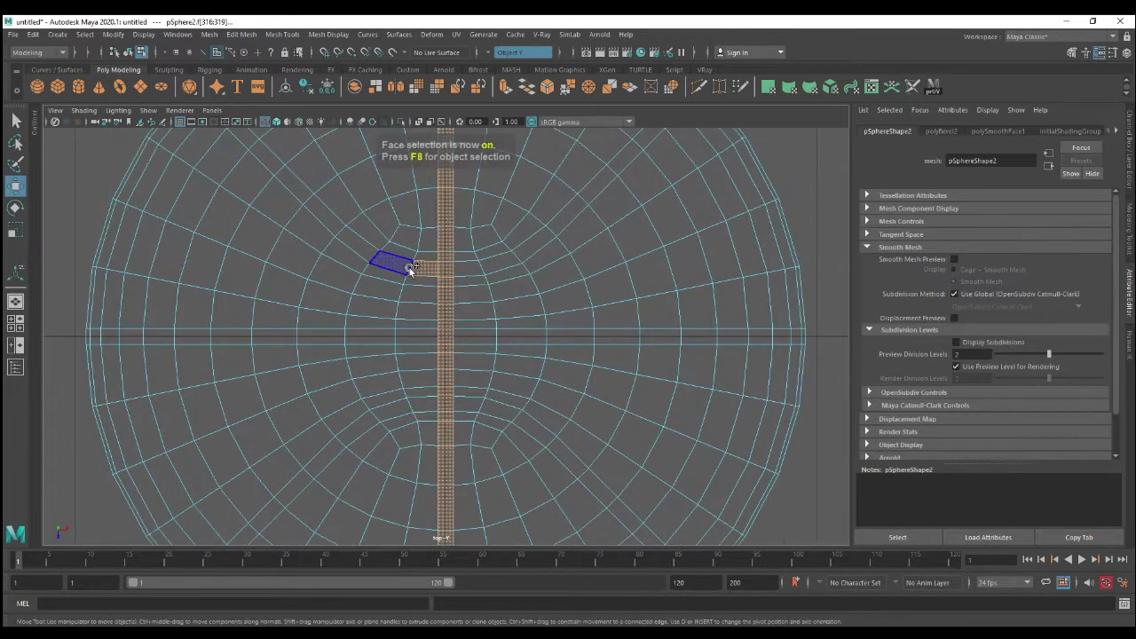
pyautogui.hotkey('ctrl', 'z')
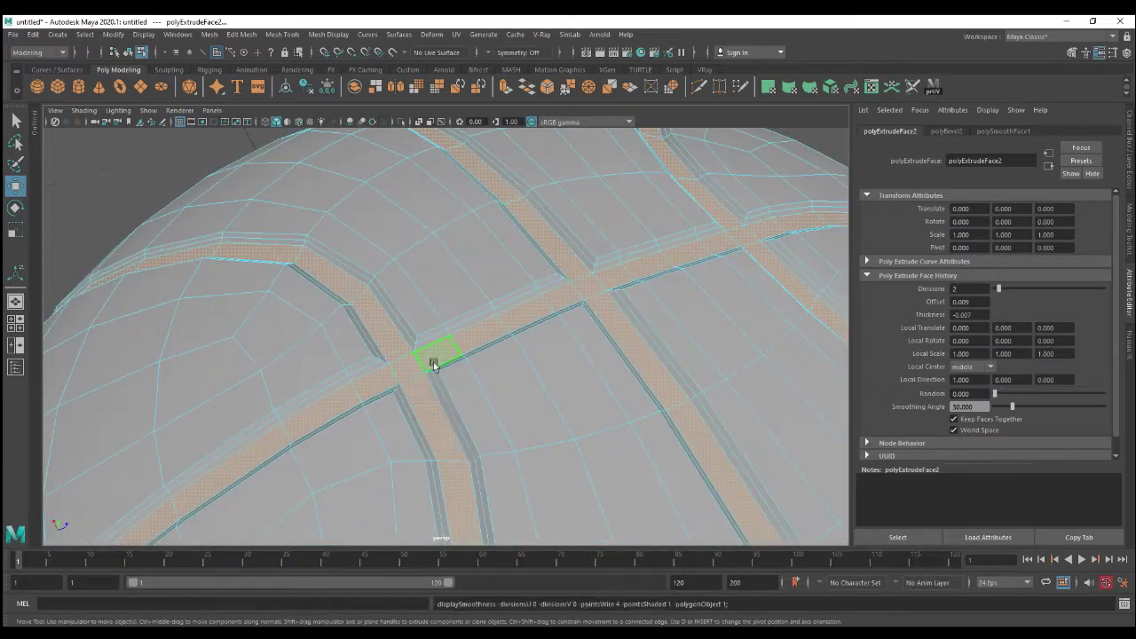
pyautogui.keyDown('shift'); pyautogui.rightClick(505, 252); pyautogui.keyUp('shift')
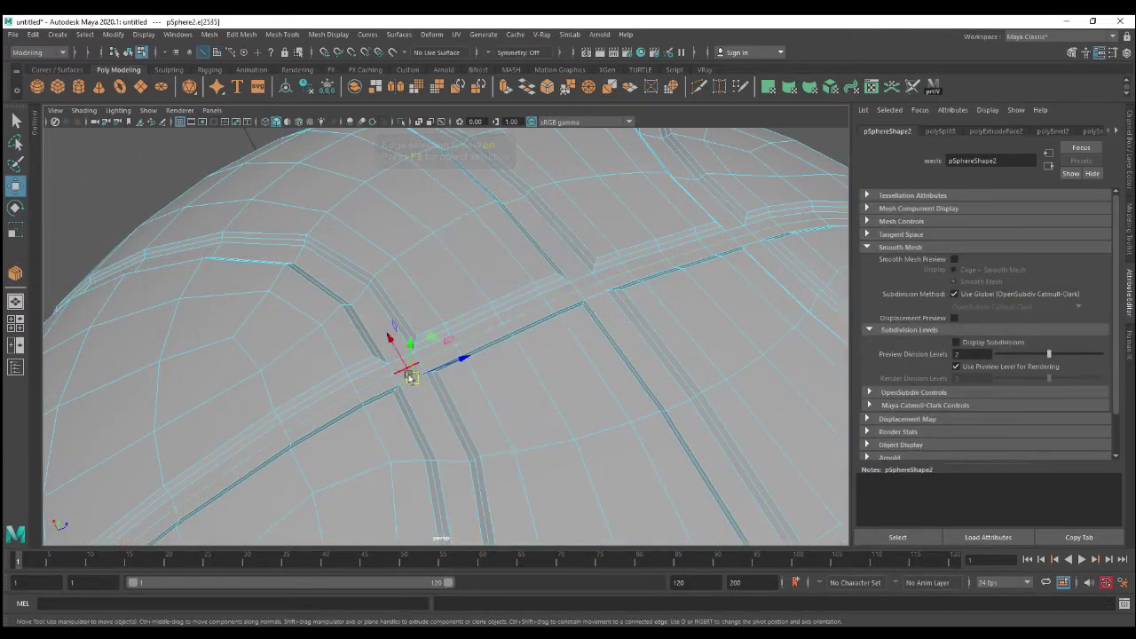
# Assign a new orange Lambert material to the grooved ball.
pyautogui.moveTo(689, 408)
pyautogui.keyDown('alt'); pyautogui.mouseDown()
pyautogui.moveTo(439, 311)
pyautogui.moveTo(488, 333)
pyautogui.mouseUp(); pyautogui.keyUp('alt')
pyautogui.press('F8')
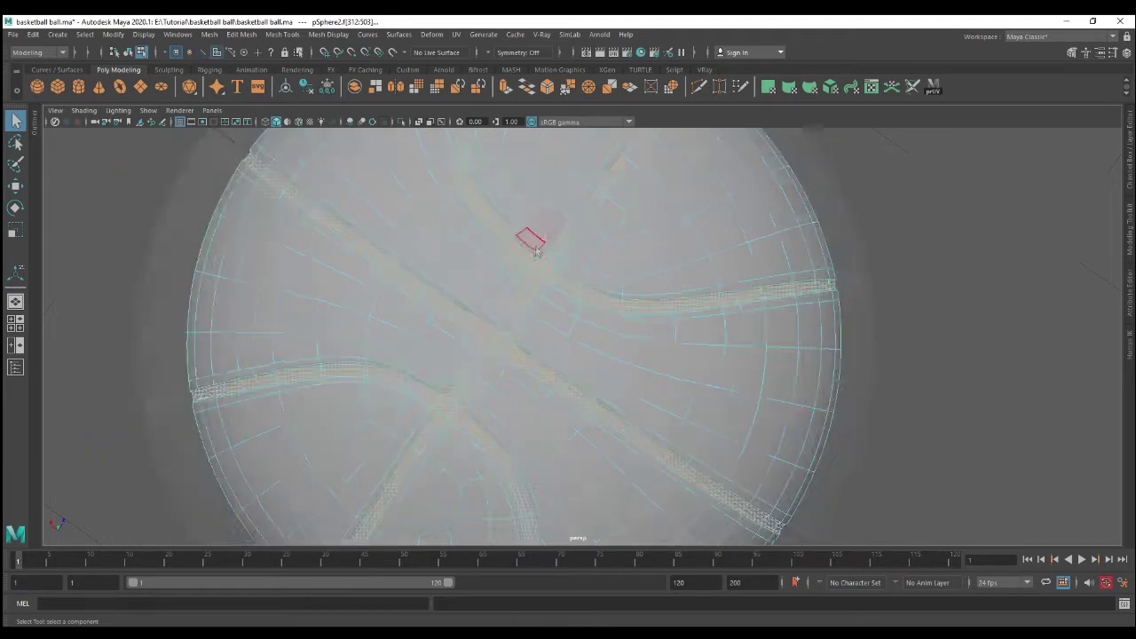
pyautogui.moveTo(512, 224); pyautogui.dragTo(506, 468, button='right')
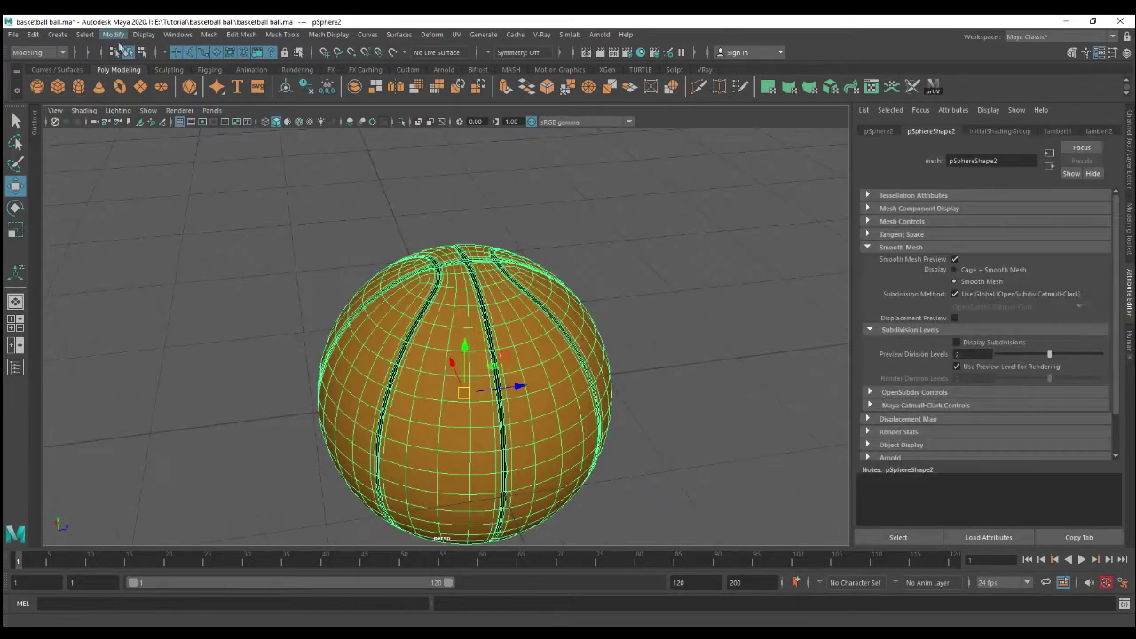
# Create a cube primitive to round into the low-poly ball.
pyautogui.keyDown('shift'); pyautogui.rightClick(592, 188); pyautogui.keyUp('shift')
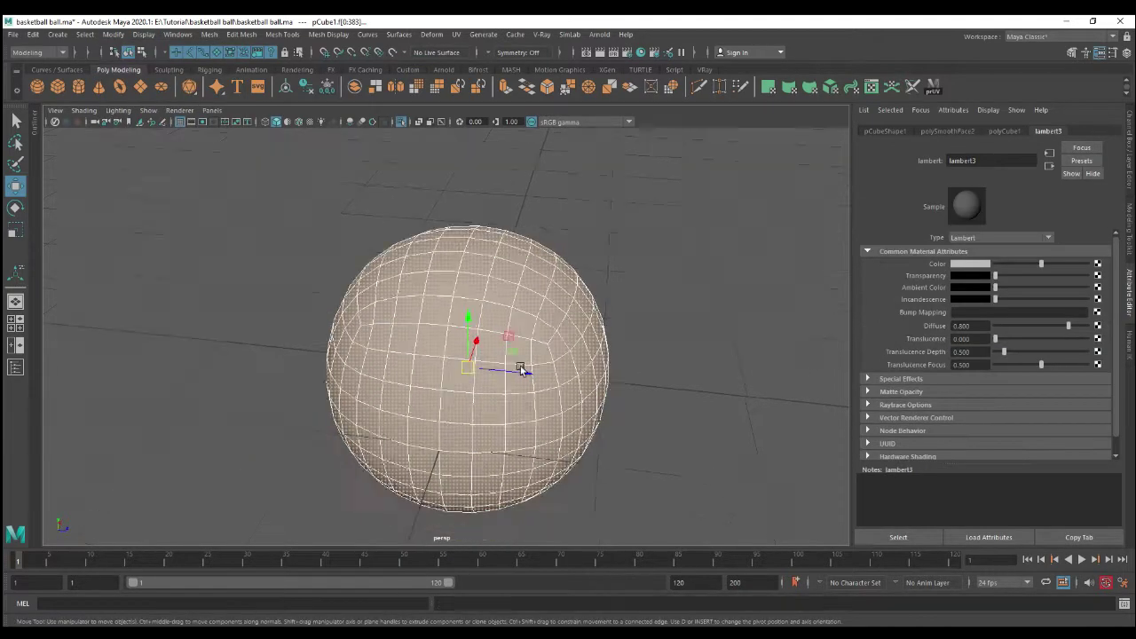
# Check the new ball in wireframe, then lay out pCube1's UVs into two shells.
pyautogui.press('4')
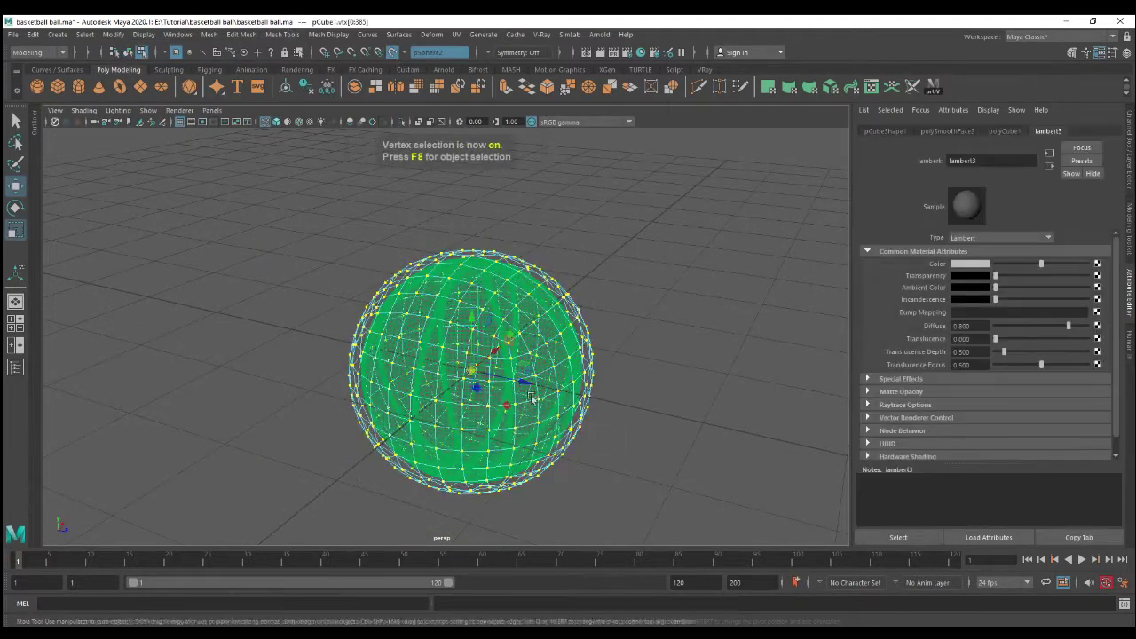
pyautogui.press('5')
pyautogui.click(881, 97)
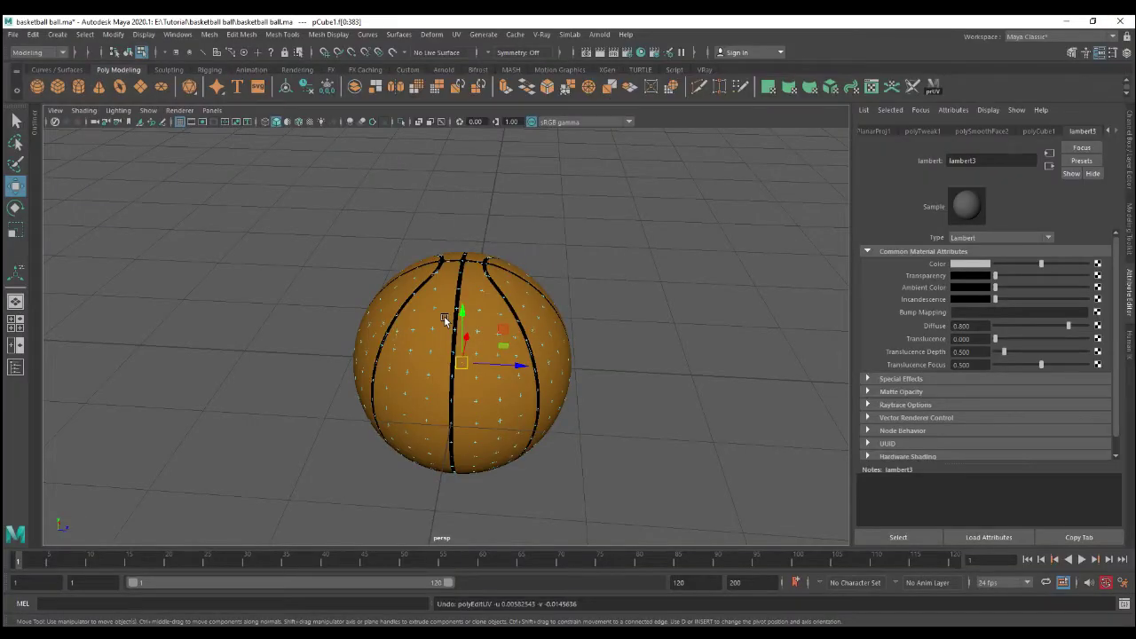
pyautogui.press('F8')
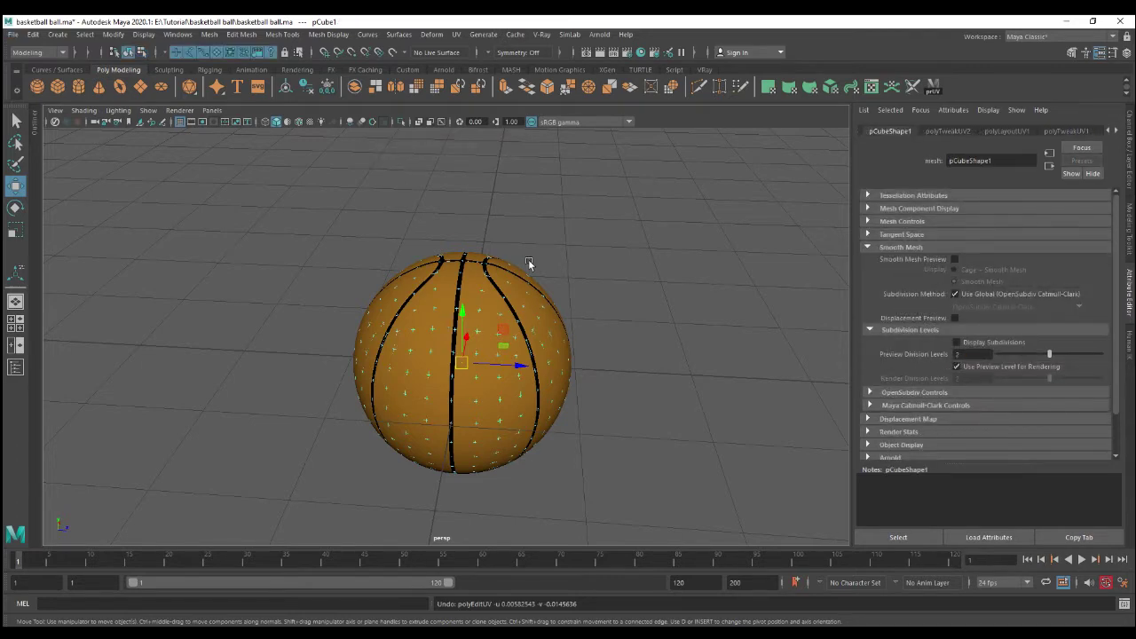
pyautogui.scroll(-3, 573, 250)
# Rename the balls Lp and Hp in the Outliner and select both.
pyautogui.click(26, 375)
pyautogui.doubleClick(100, 206)
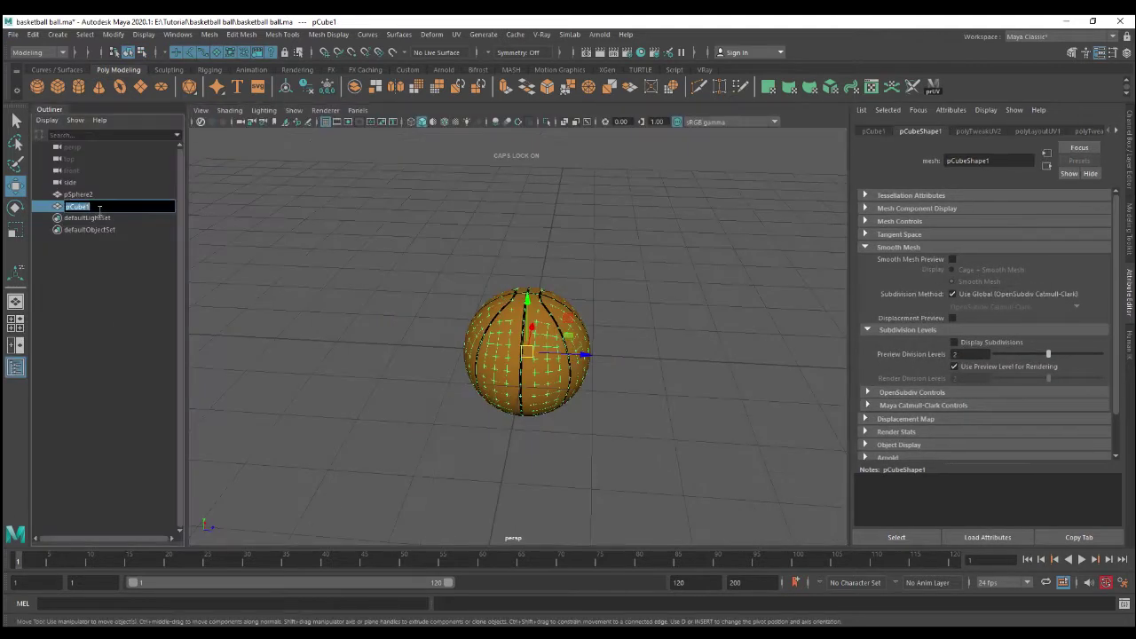
pyautogui.doubleClick(98, 195)
pyautogui.write('Hp')
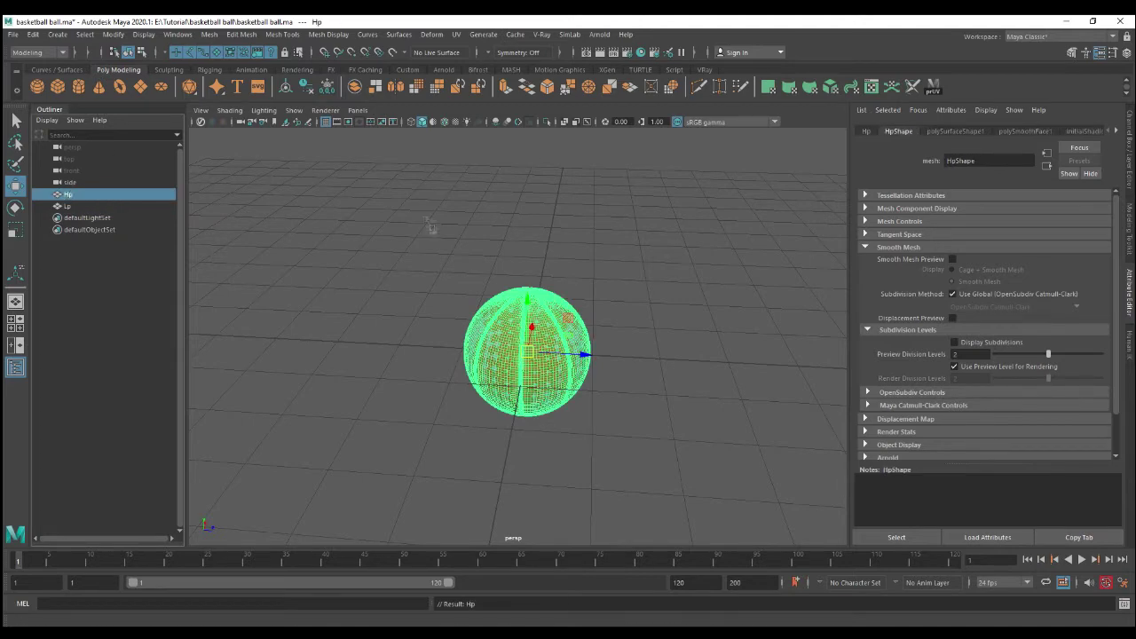
pyautogui.keyDown('ctrl'); pyautogui.click(67, 206); pyautogui.keyUp('ctrl')
# Export the selected balls, replacing the existing Lp_Hp.fbx.
pyautogui.click(13, 33)
pyautogui.click(58, 190)
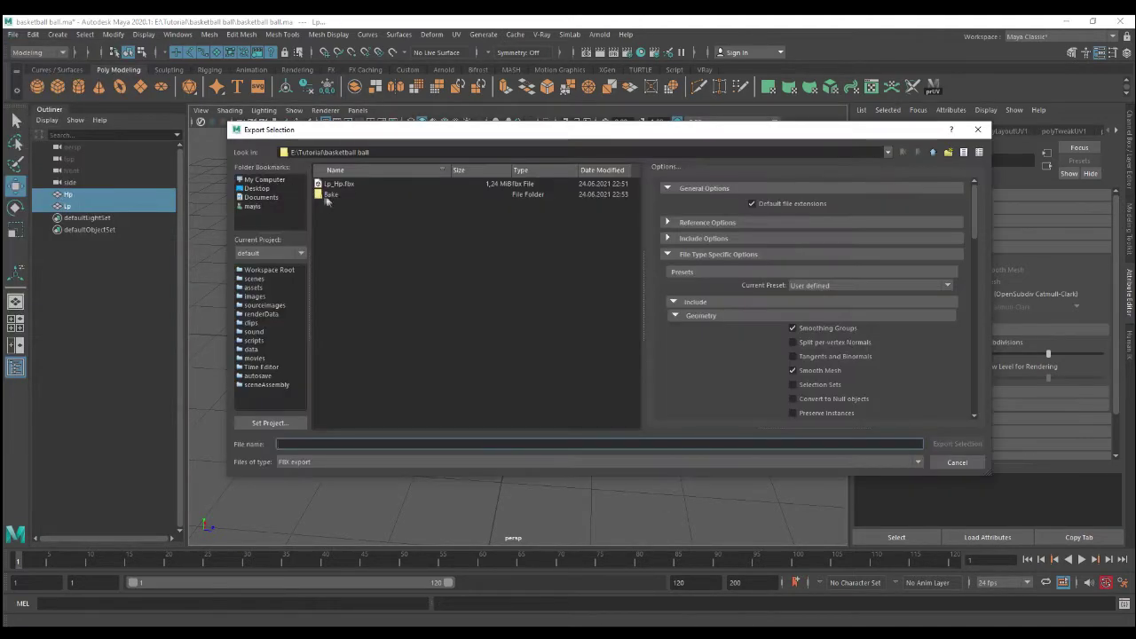
pyautogui.doubleClick(337, 184)
pyautogui.click(583, 319)
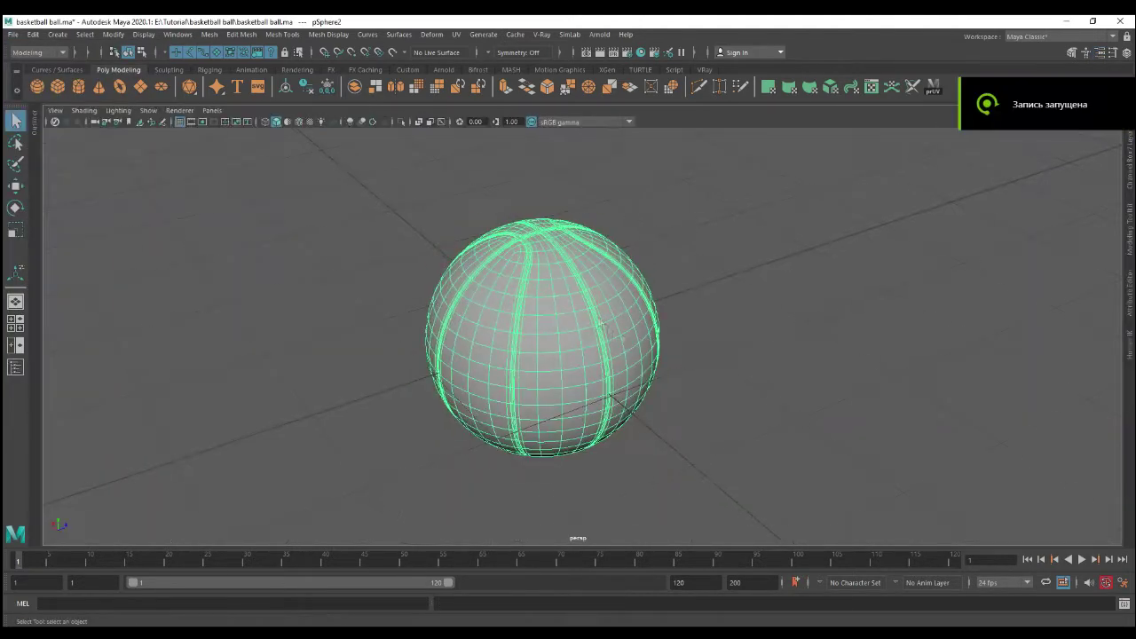
# Select a seam edge loop and orbit to view the whole ball.
pyautogui.click(311, 229)
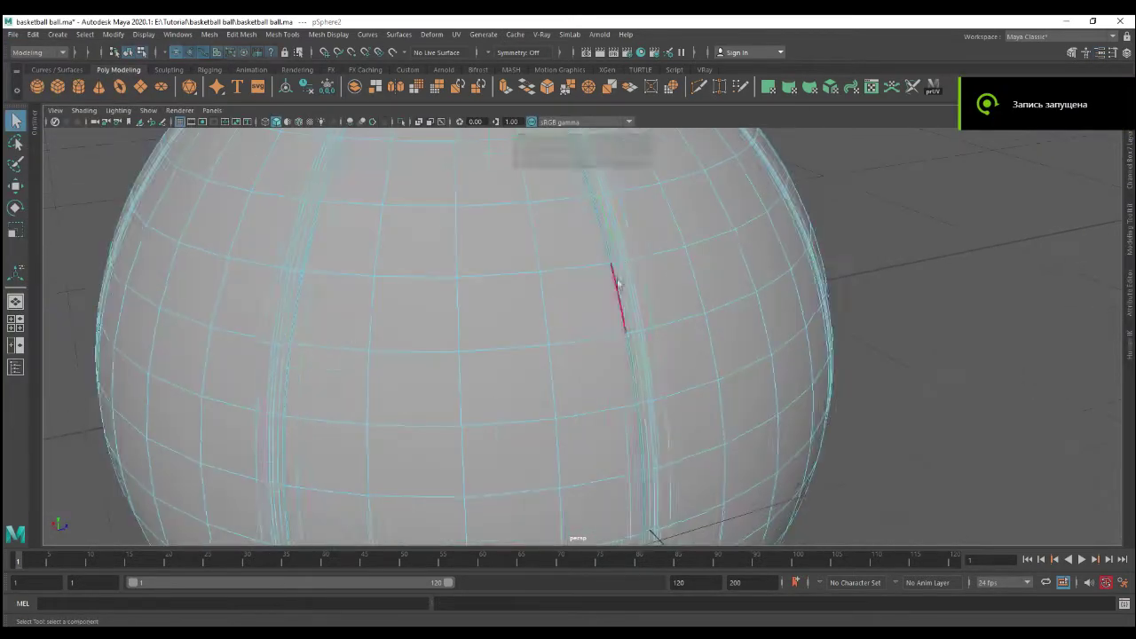
pyautogui.keyDown('alt'); pyautogui.moveTo(311, 229); pyautogui.dragTo(495, 316); pyautogui.keyUp('alt')
pyautogui.doubleClick(494, 311)
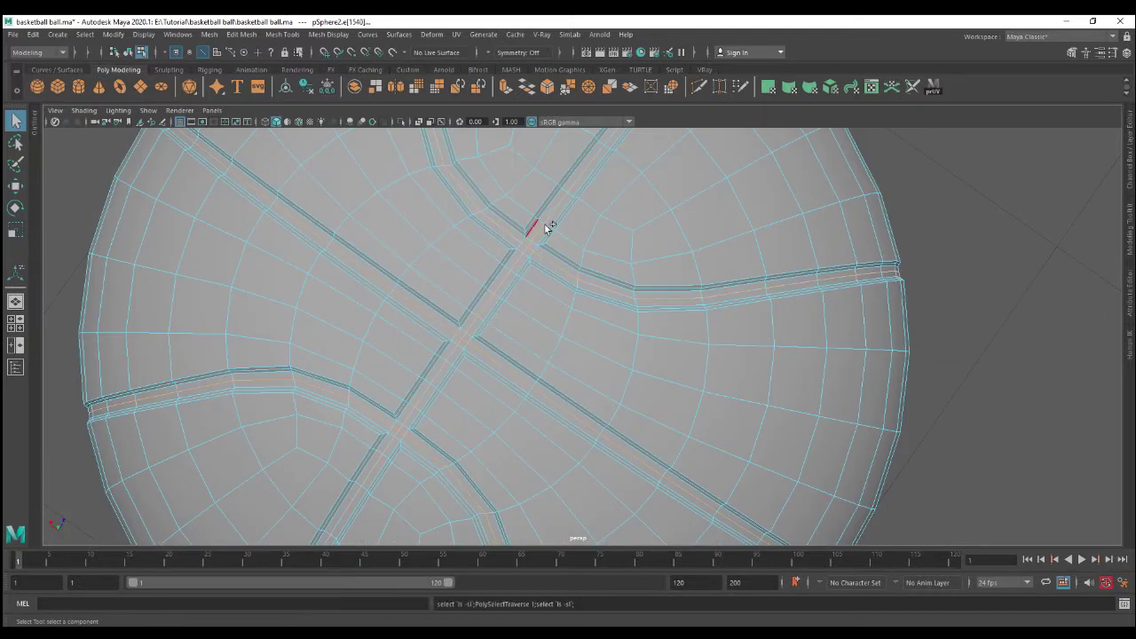
pyautogui.scroll(-5, 545, 229)
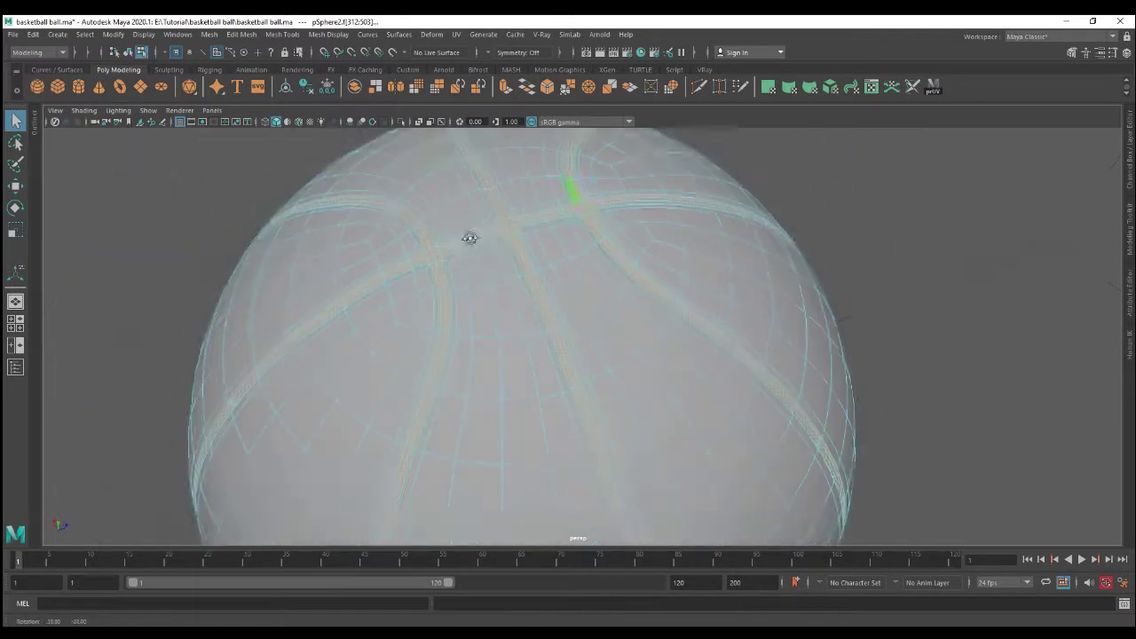
pyautogui.keyDown('alt'); pyautogui.moveTo(470, 239); pyautogui.dragTo(520, 180); pyautogui.keyUp('alt')
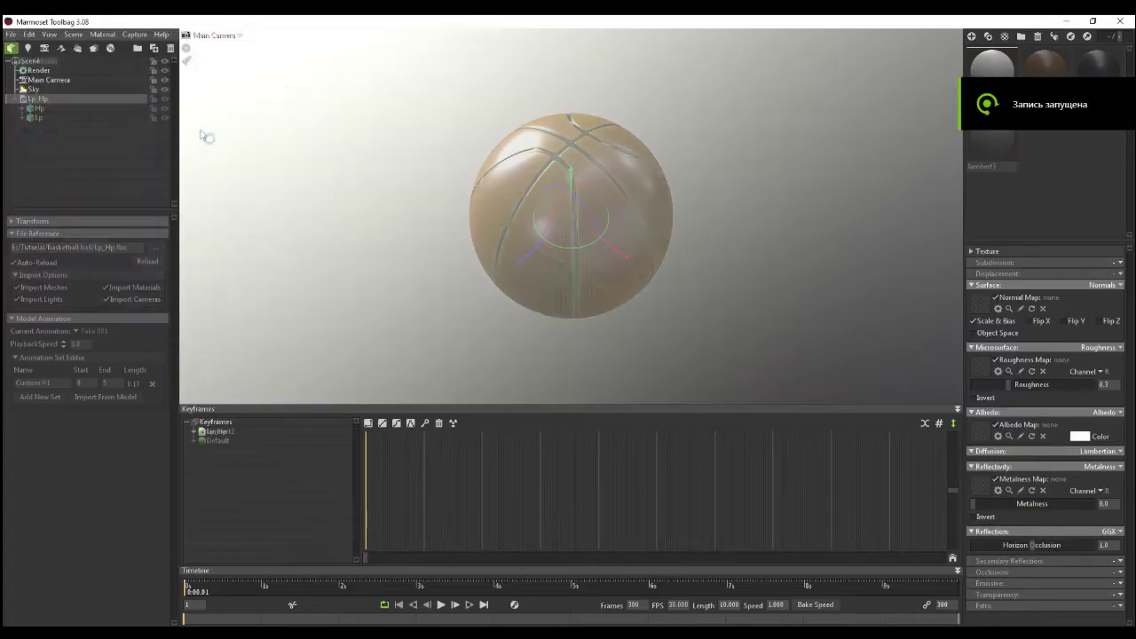
# Add a baker with the Thickness map included and bake the maps to the Bake folder.
pyautogui.click(94, 48)
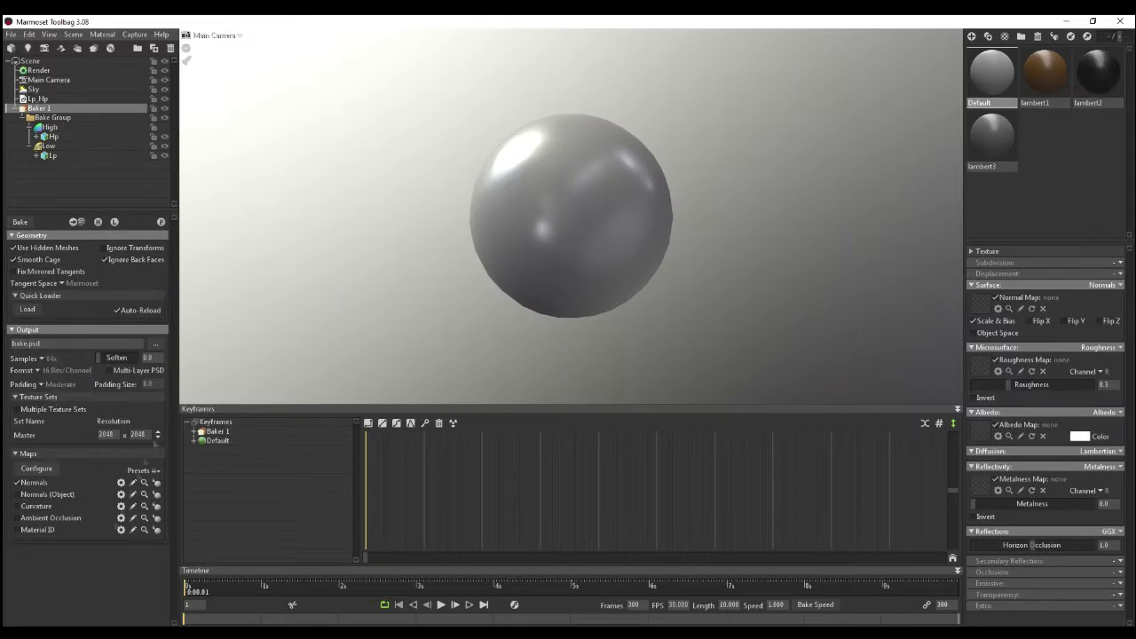
pyautogui.click(36, 468)
pyautogui.click(211, 144)
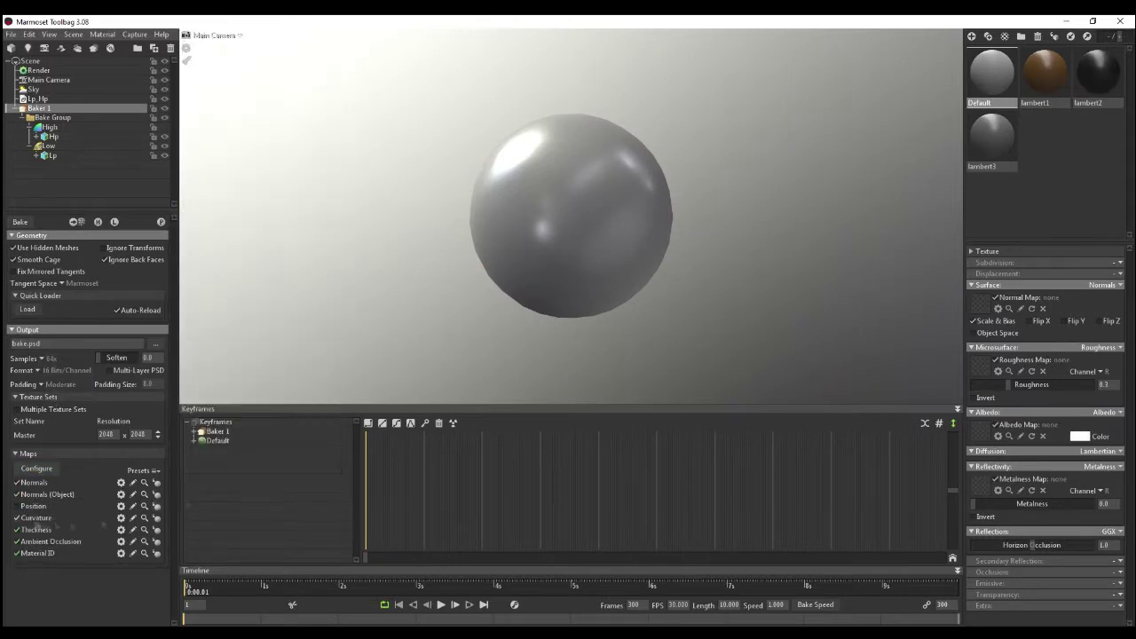
pyautogui.click(160, 223)
pyautogui.write('Bace textu')
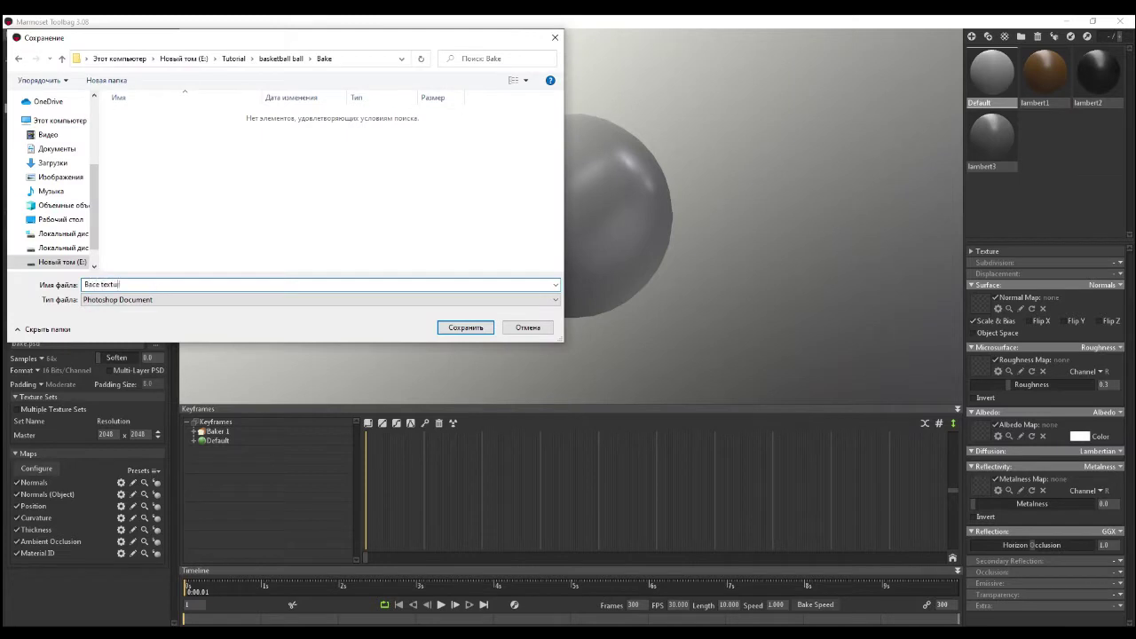
pyautogui.press('Return')
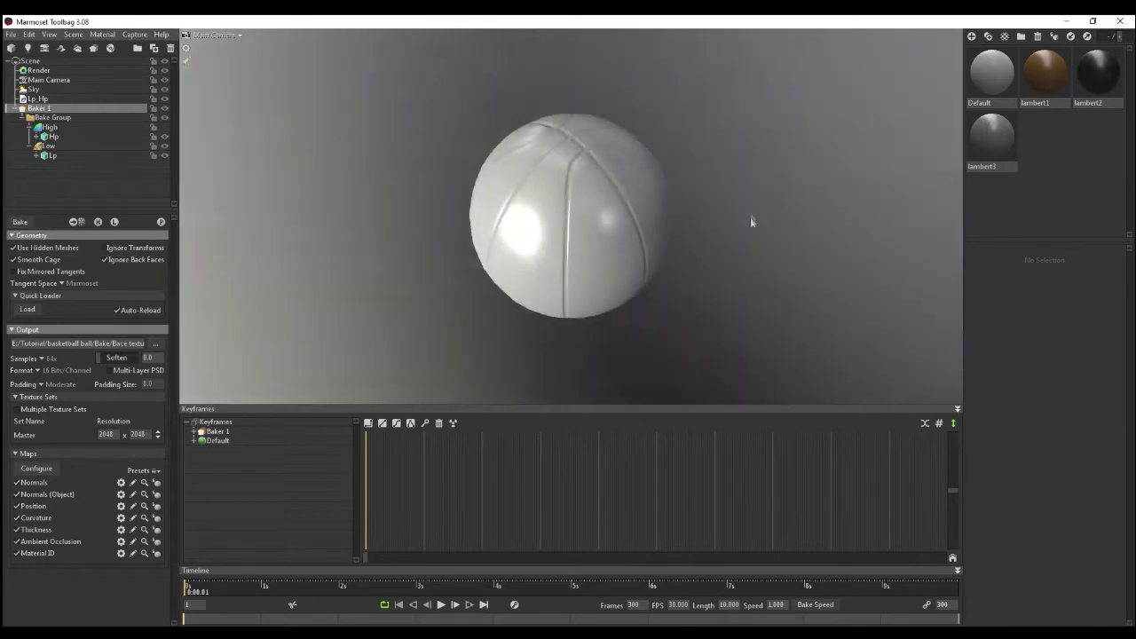
# Paint bake direction over the Low mesh and finish with Done.
pyautogui.click(49, 146)
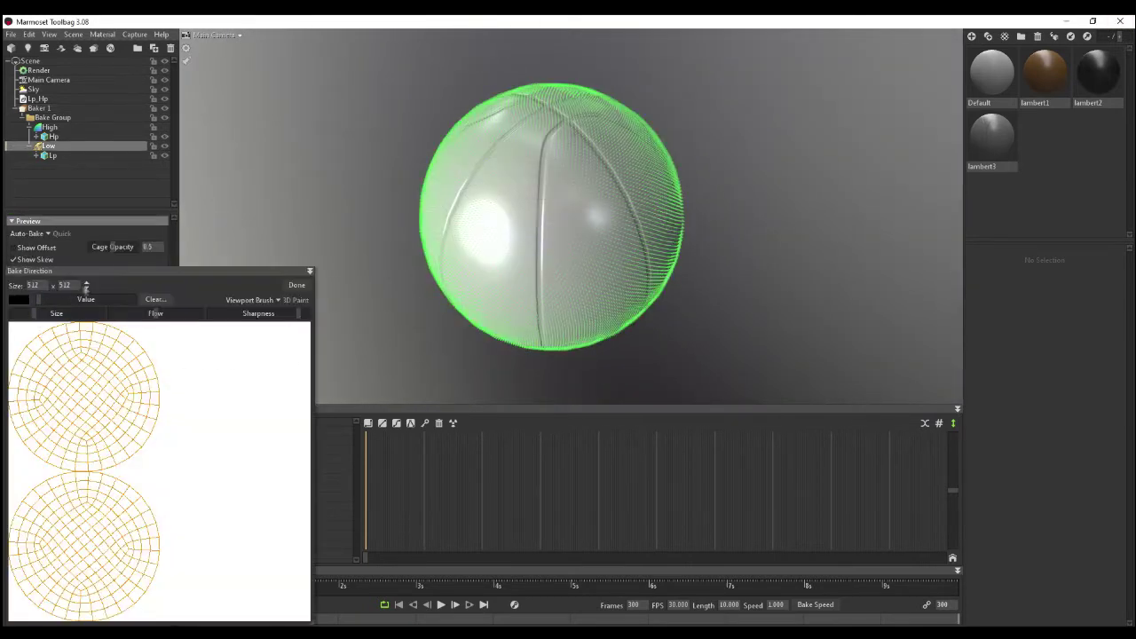
pyautogui.moveTo(83, 390); pyautogui.dragTo(13, 473)
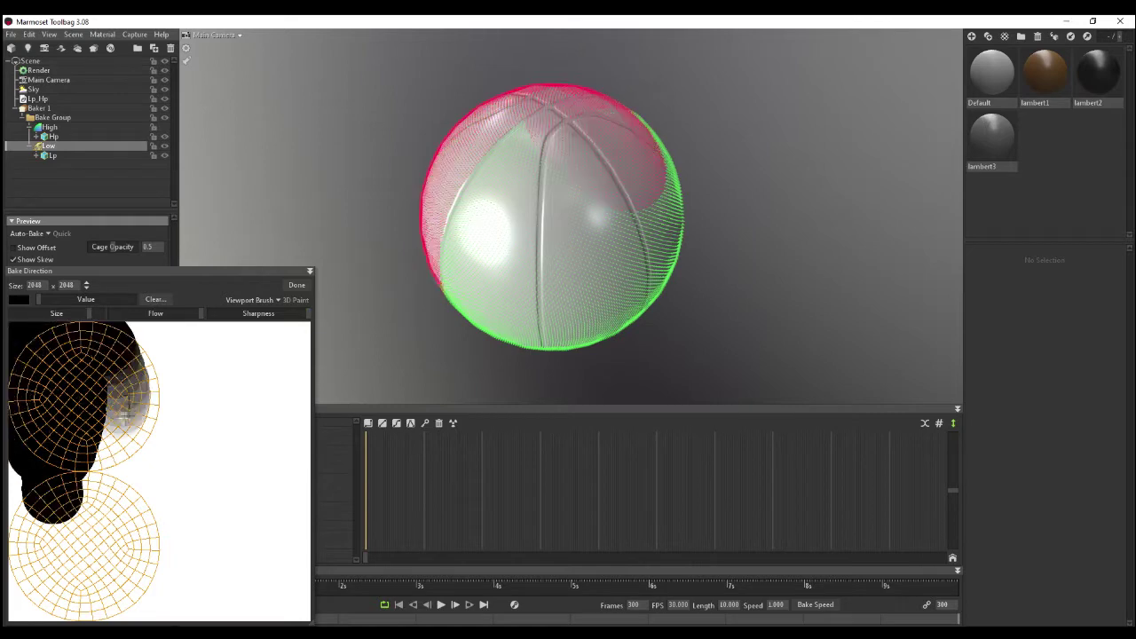
pyautogui.click(296, 285)
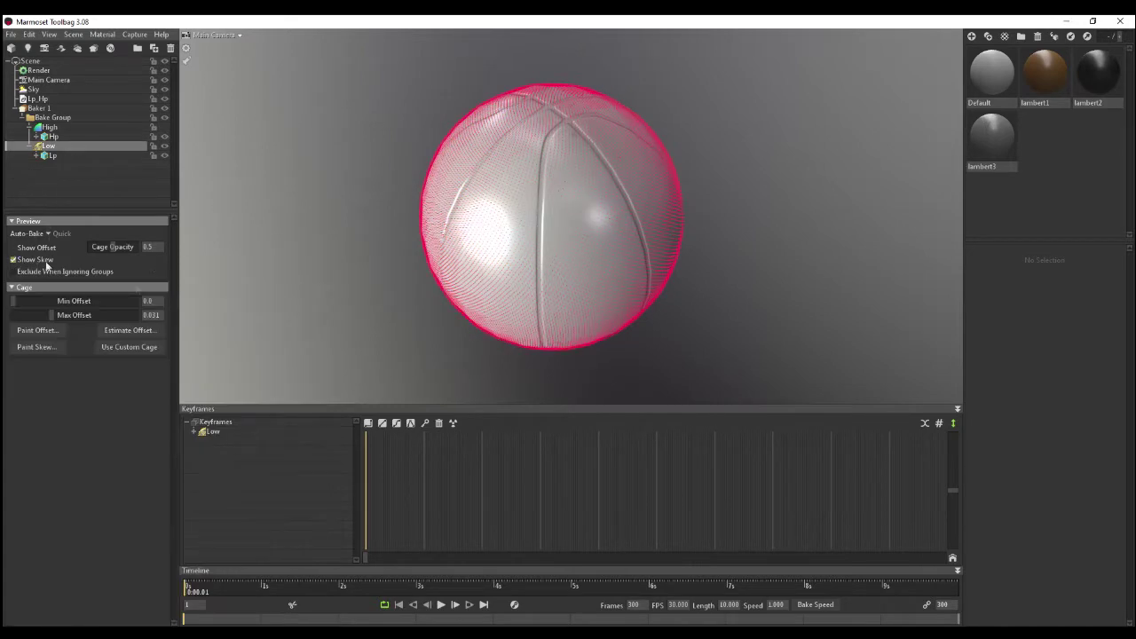
# Check Lp's vertex and triangle counts, then return to the Low mesh's cage settings.
pyautogui.click(49, 155)
pyautogui.scroll(5, 487, 172)
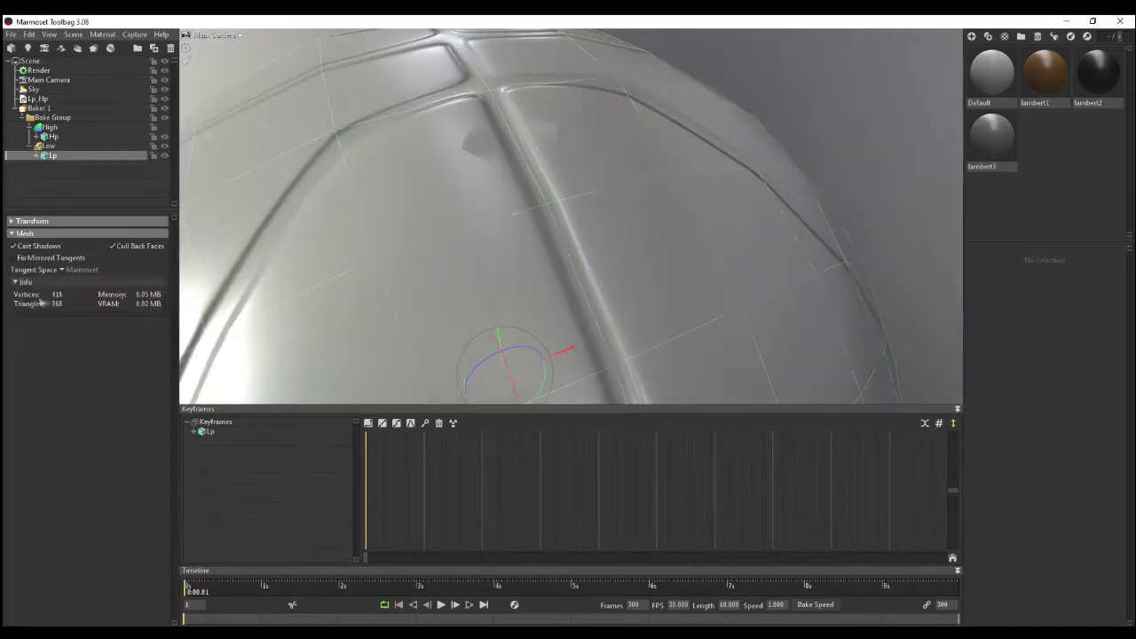
pyautogui.click(49, 146)
pyautogui.scroll(-5, 506, 213)
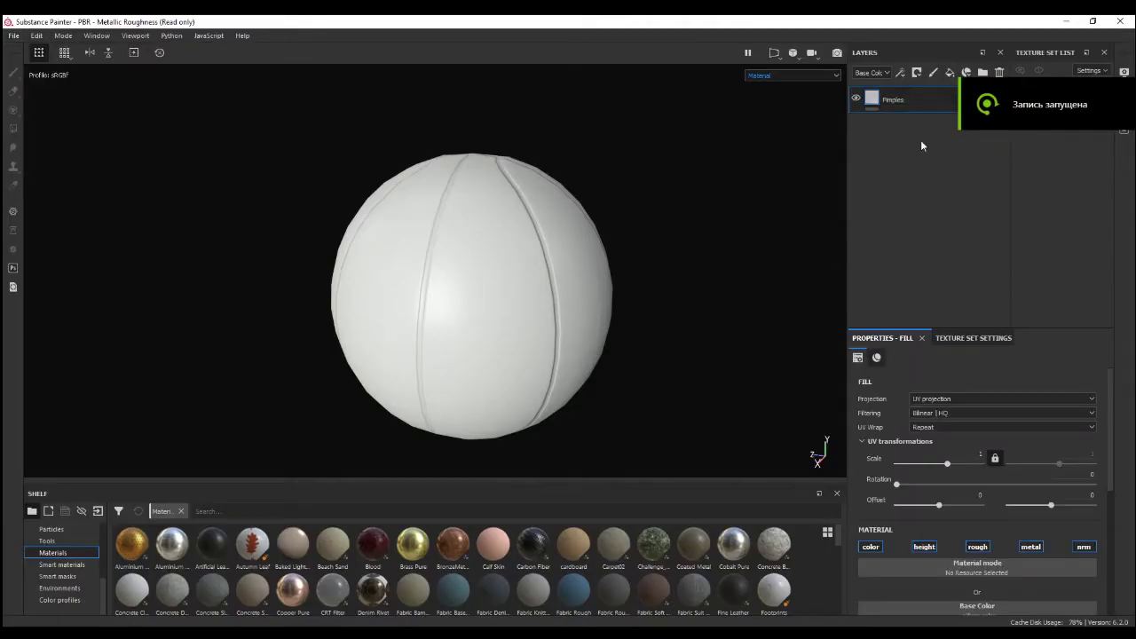
# Add a new folder, give Pimples a black mask, and set its base colour red.
pyautogui.click(981, 73)
pyautogui.write('Bace textures')
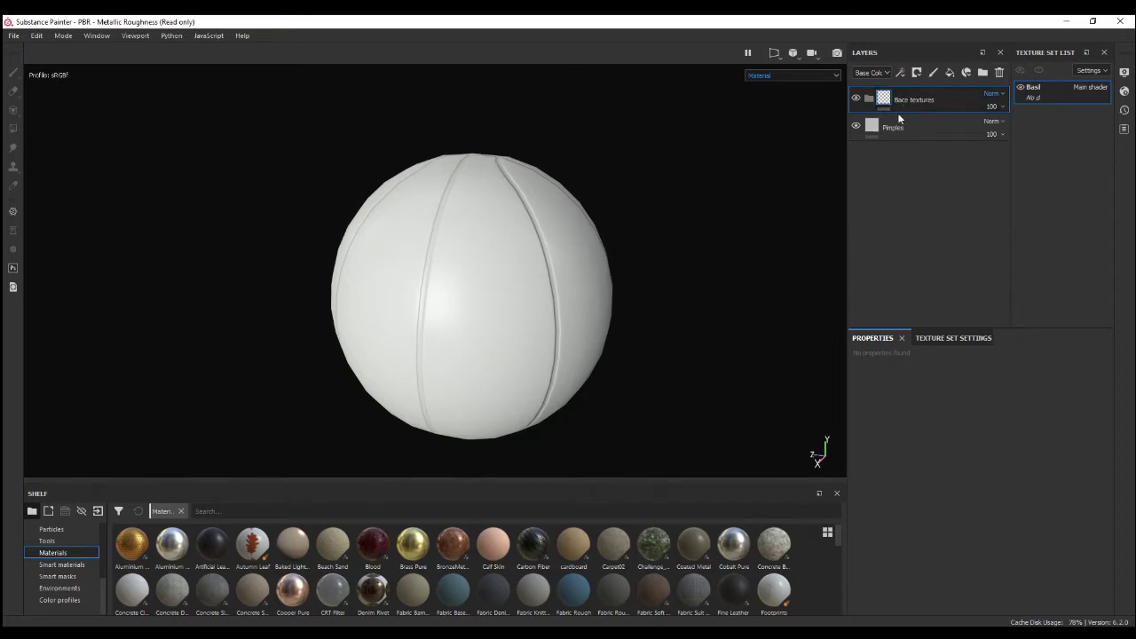
pyautogui.click(901, 126)
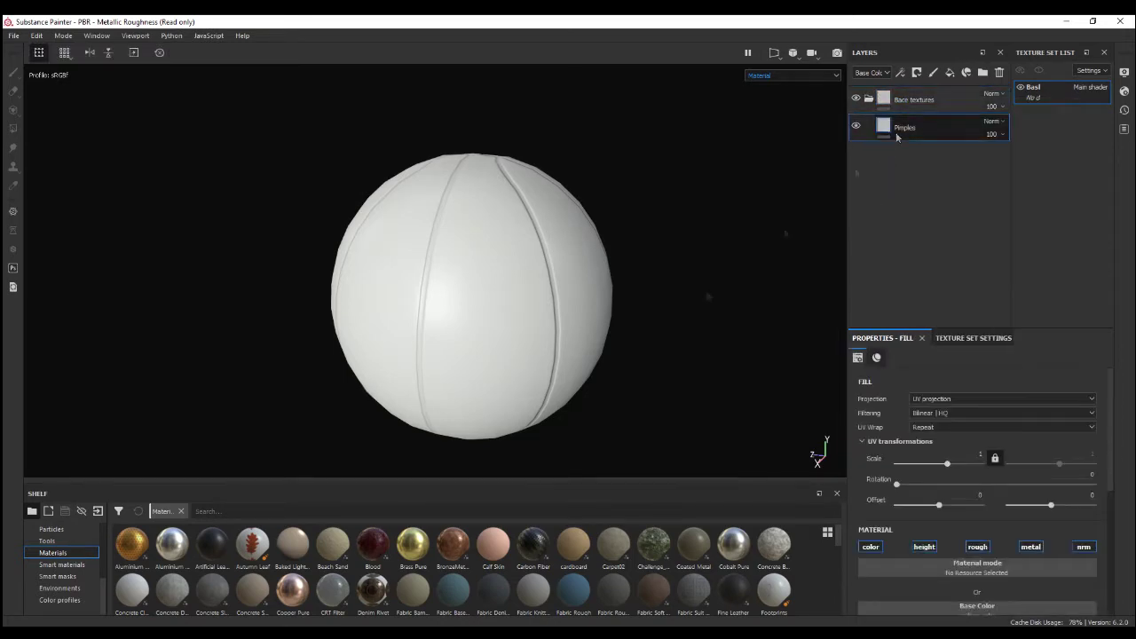
pyautogui.rightClick(891, 117)
pyautogui.click(904, 548)
pyautogui.click(927, 522)
pyautogui.click(1021, 412)
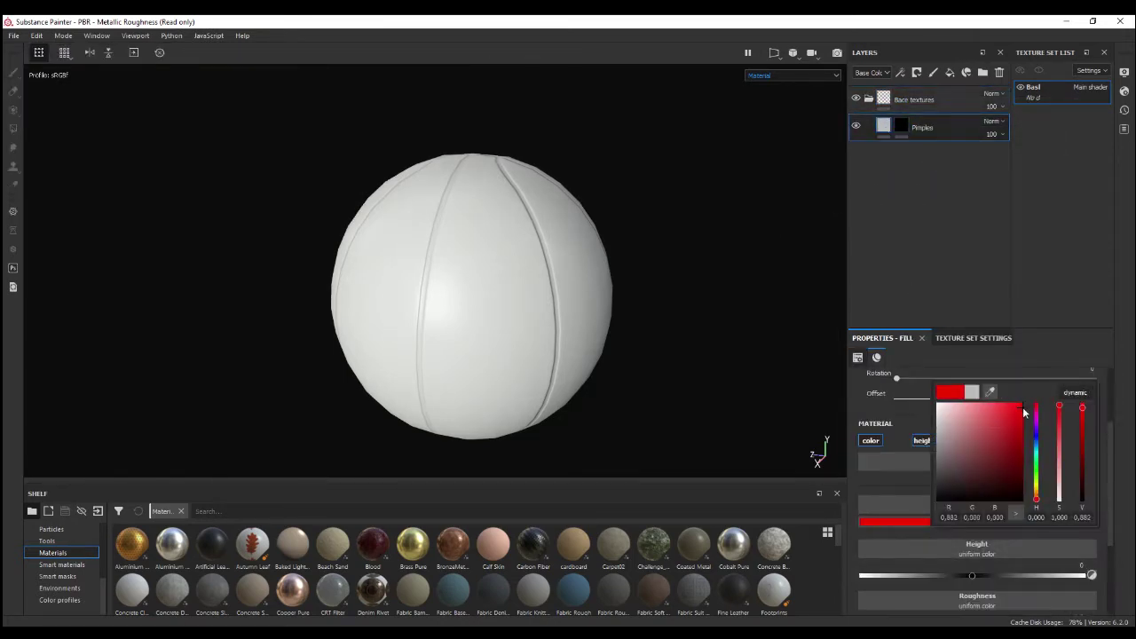
# Add a fill effect to the Pimples mask using the Circles procedural.
pyautogui.rightClick(901, 126)
pyautogui.click(933, 388)
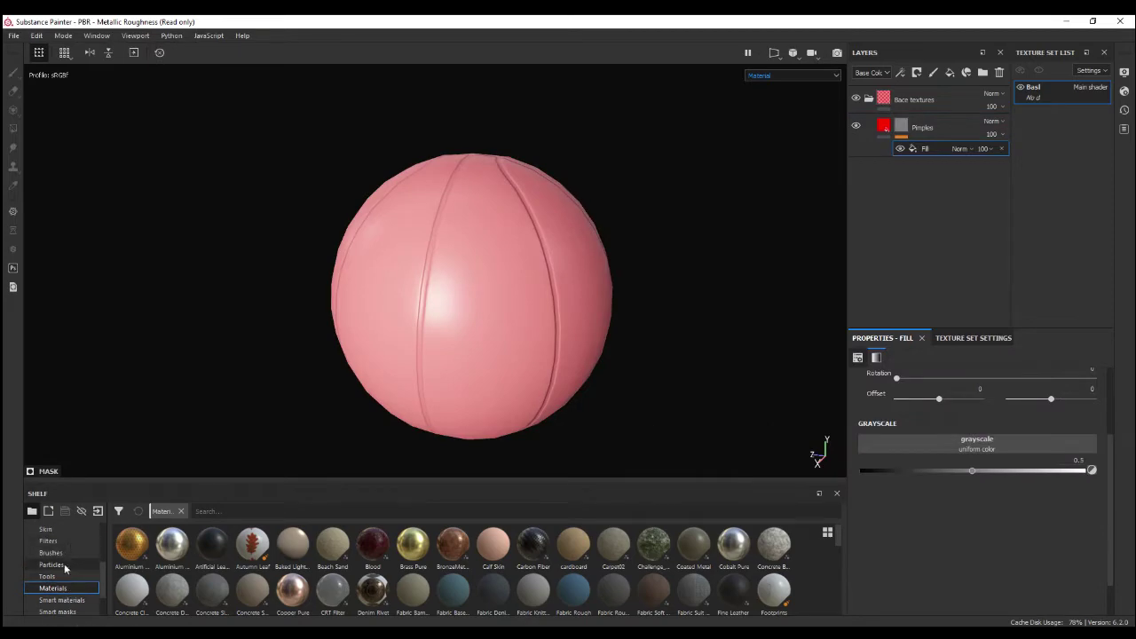
pyautogui.click(66, 565)
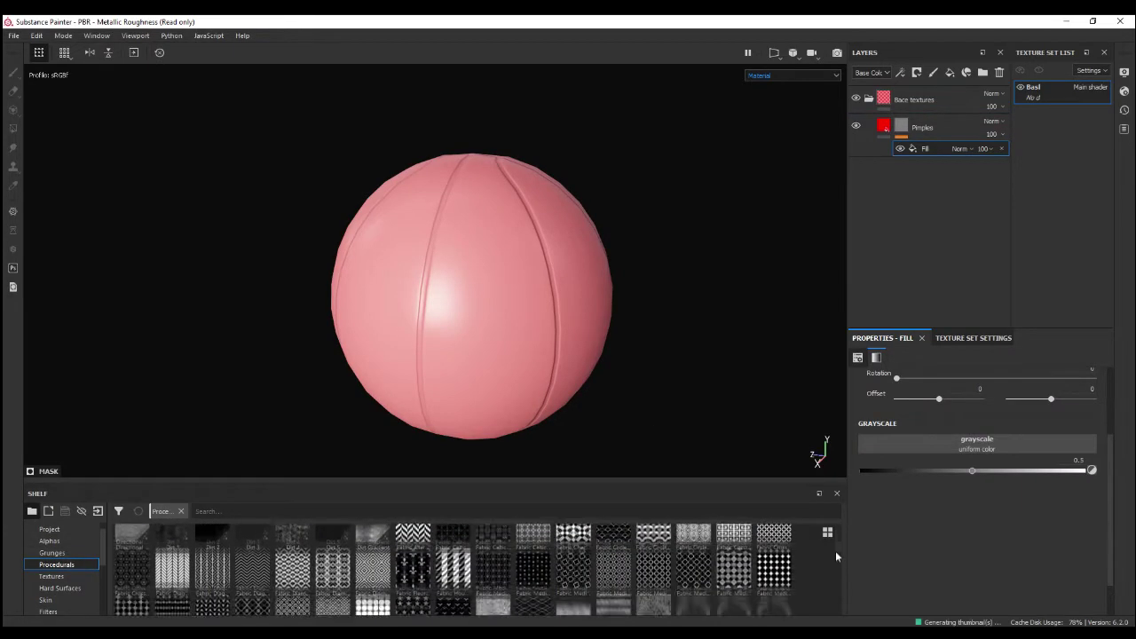
pyautogui.scroll(-1, 835, 551)
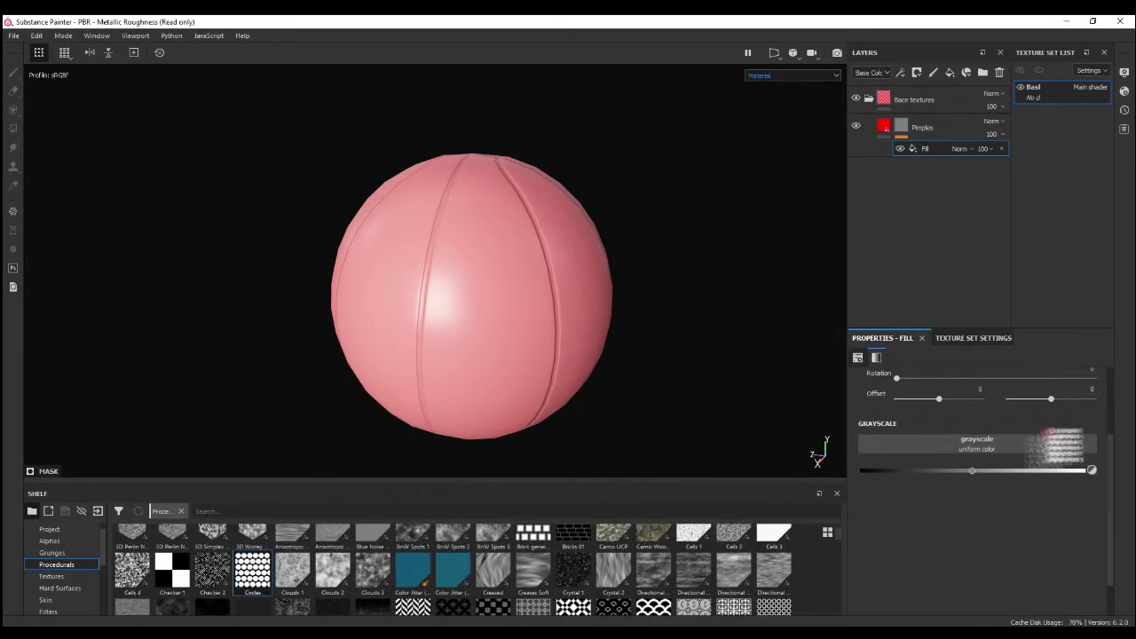
pyautogui.moveTo(252, 572); pyautogui.dragTo(976, 443)
# Tile the Circles pattern 16 times and adjust its balance and contrast.
pyautogui.click(941, 127)
pyautogui.scroll(-2, 946, 532)
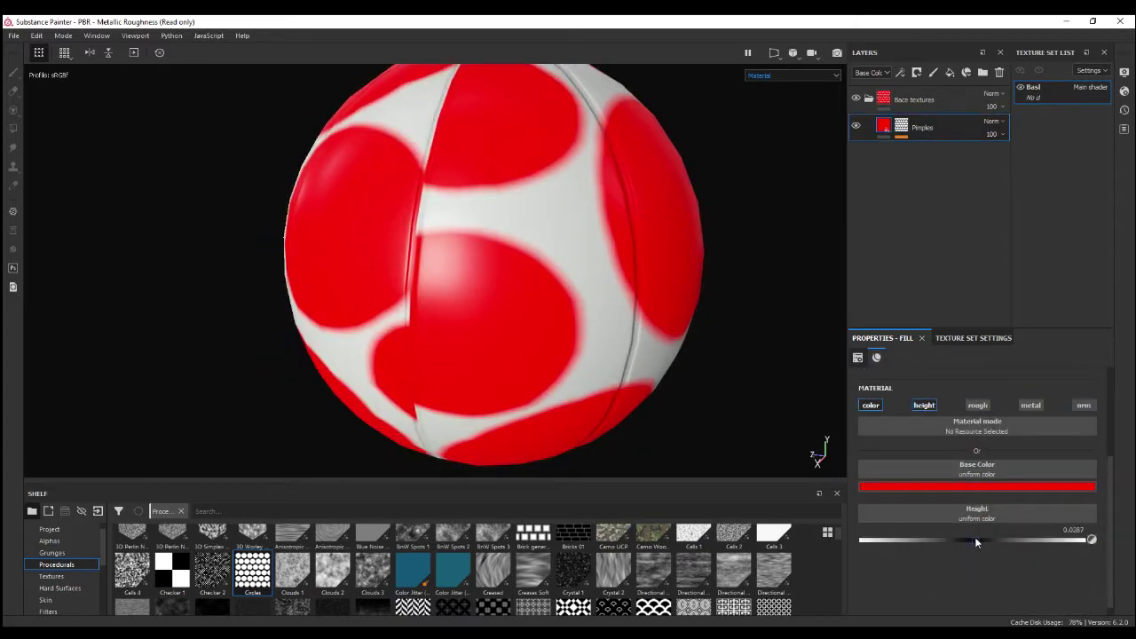
pyautogui.moveTo(896, 572); pyautogui.dragTo(1093, 571)
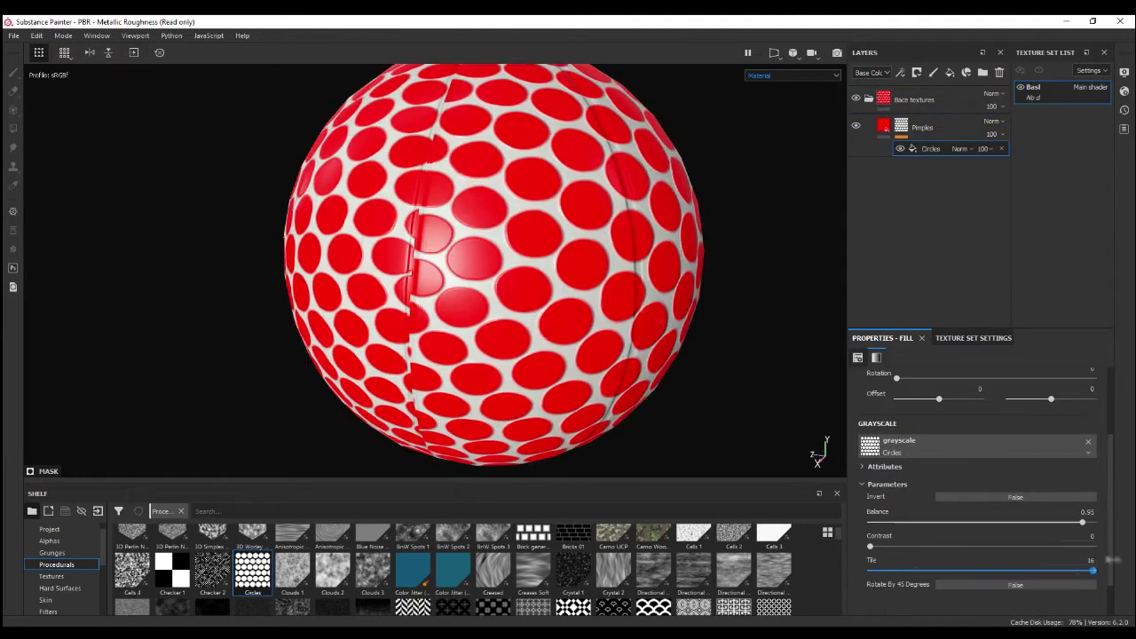
pyautogui.scroll(5, 584, 288)
pyautogui.moveTo(1081, 521); pyautogui.dragTo(1064, 521)
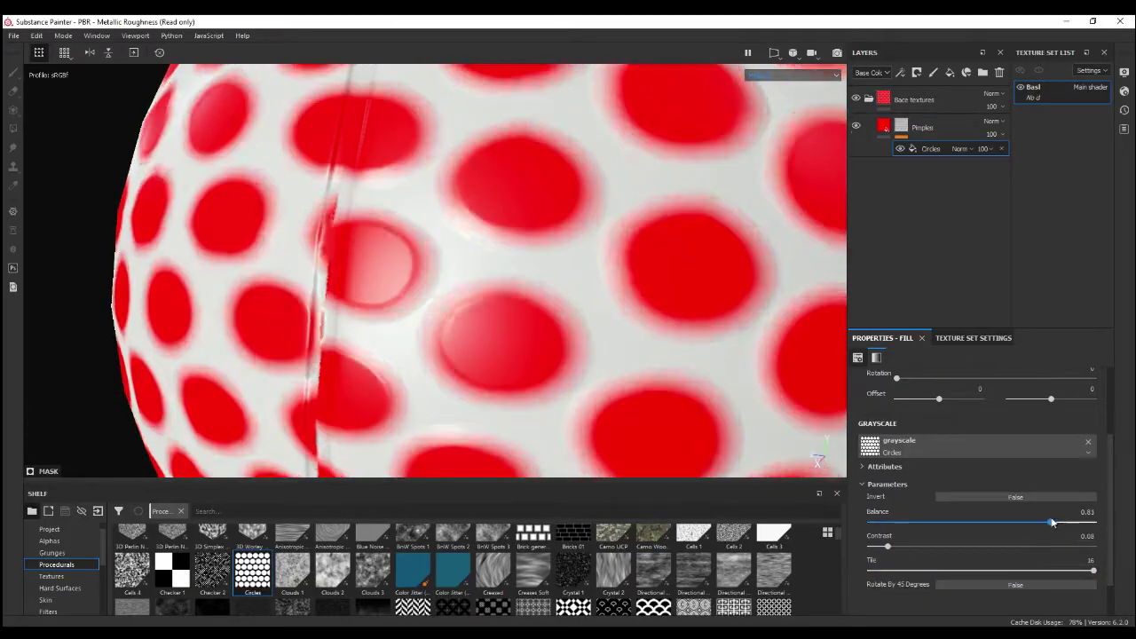
pyautogui.moveTo(869, 546); pyautogui.dragTo(901, 548)
pyautogui.scroll(-3, 479, 266)
pyautogui.scroll(3, 976, 461)
pyautogui.moveTo(944, 464); pyautogui.dragTo(918, 464)
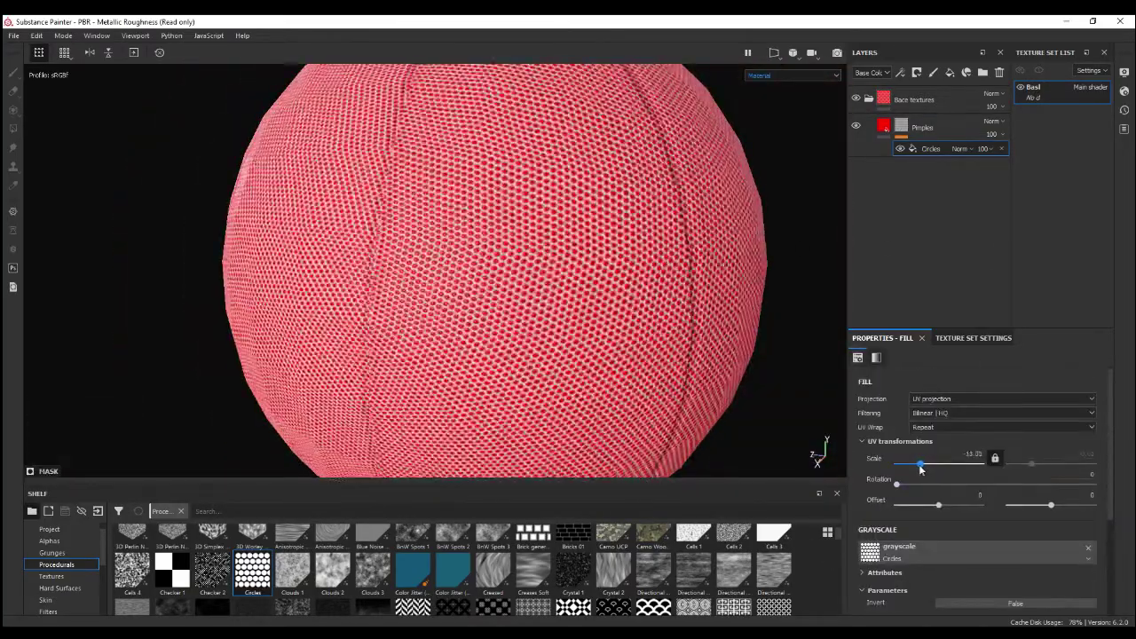
# Preview the height channel and set the Circles UV scale to 9.
pyautogui.press('c')
pyautogui.scroll(3, 520, 254)
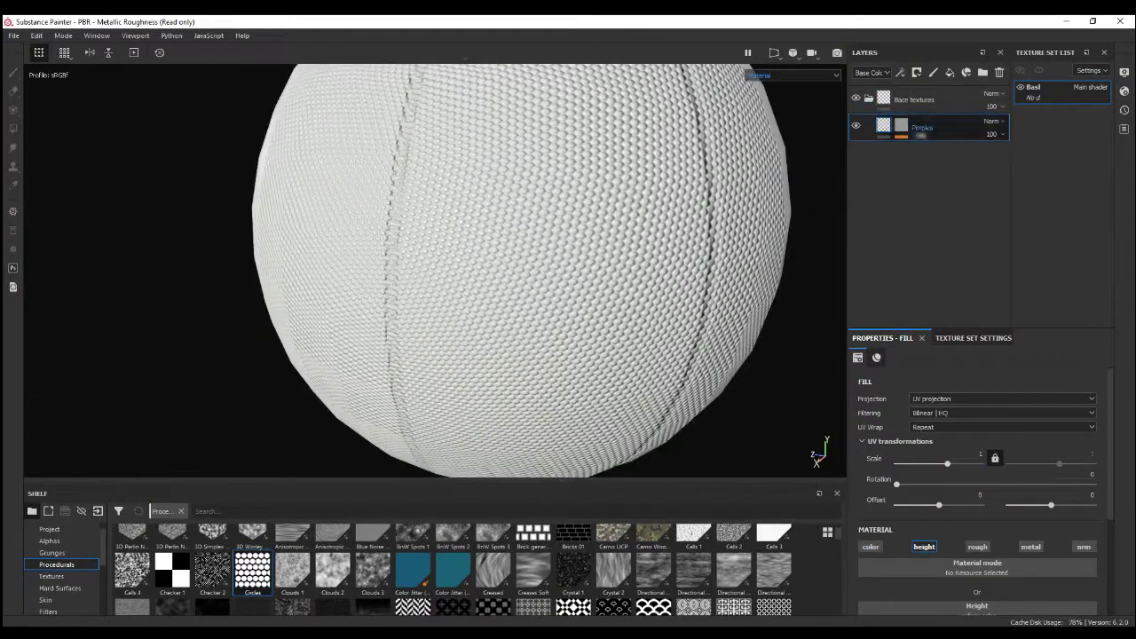
pyautogui.moveTo(930, 465); pyautogui.dragTo(928, 465)
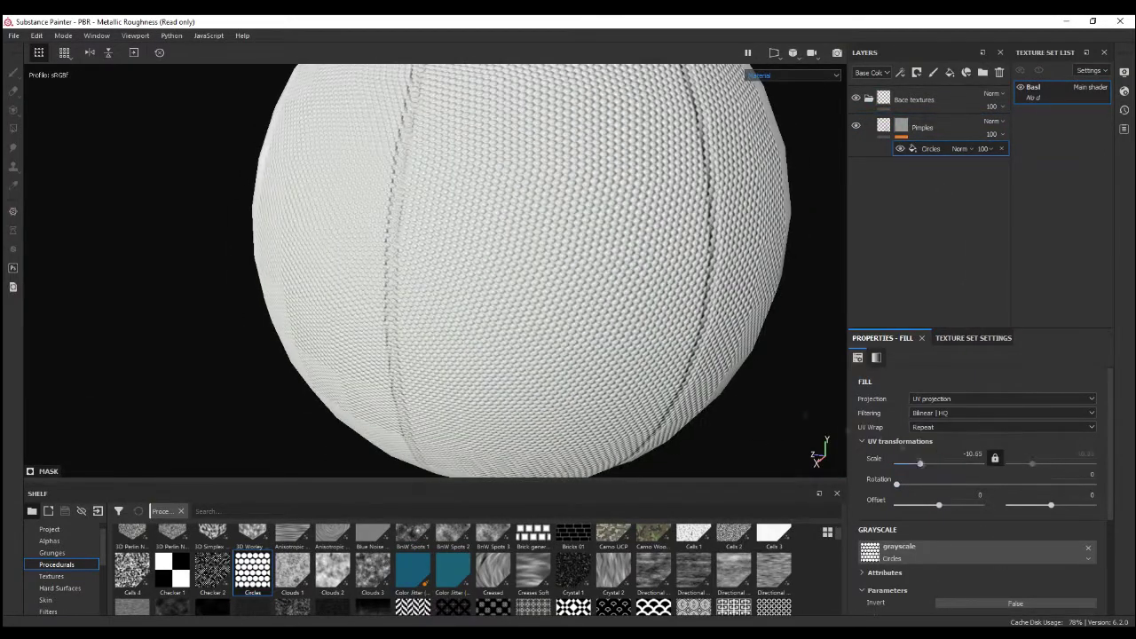
pyautogui.scroll(-3, 520, 289)
pyautogui.keyDown('alt'); pyautogui.moveTo(524, 307); pyautogui.dragTo(469, 343); pyautogui.keyUp('alt')
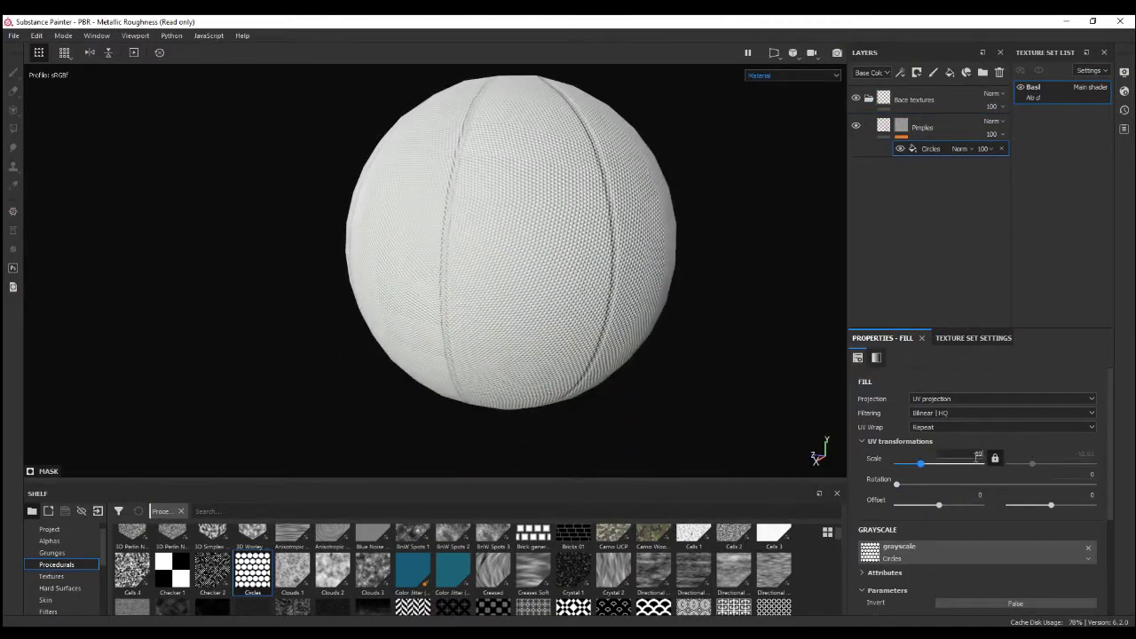
pyautogui.write('9')
pyautogui.press('Return')
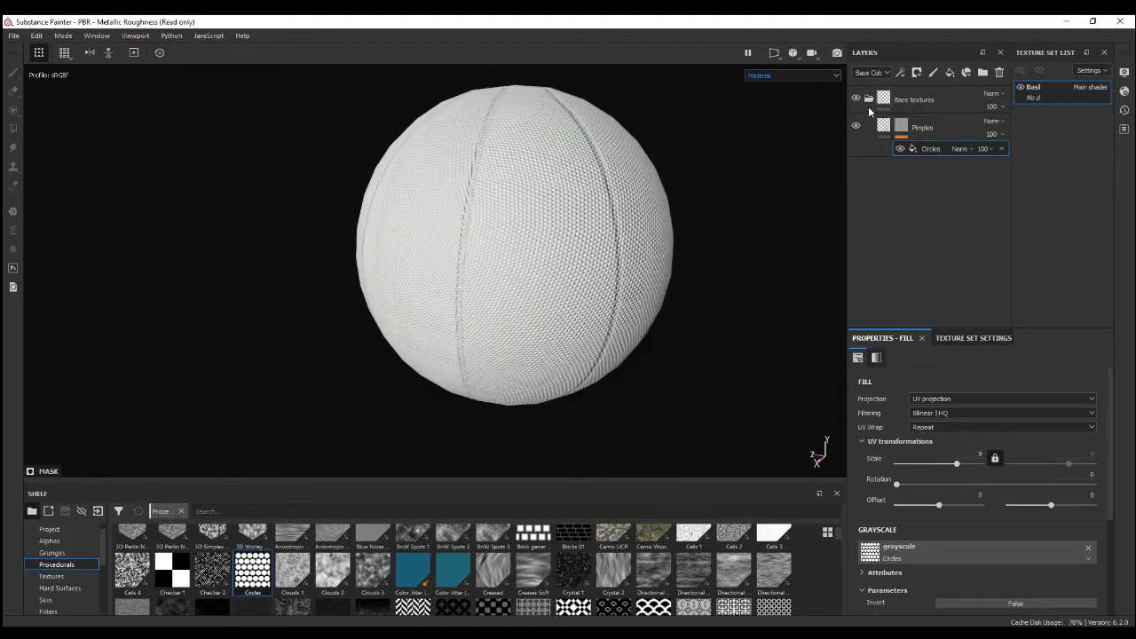
pyautogui.click(878, 100)
# Add a colour-selection mask to Base textures and create a new Rubber folder.
pyautogui.rightClick(894, 98)
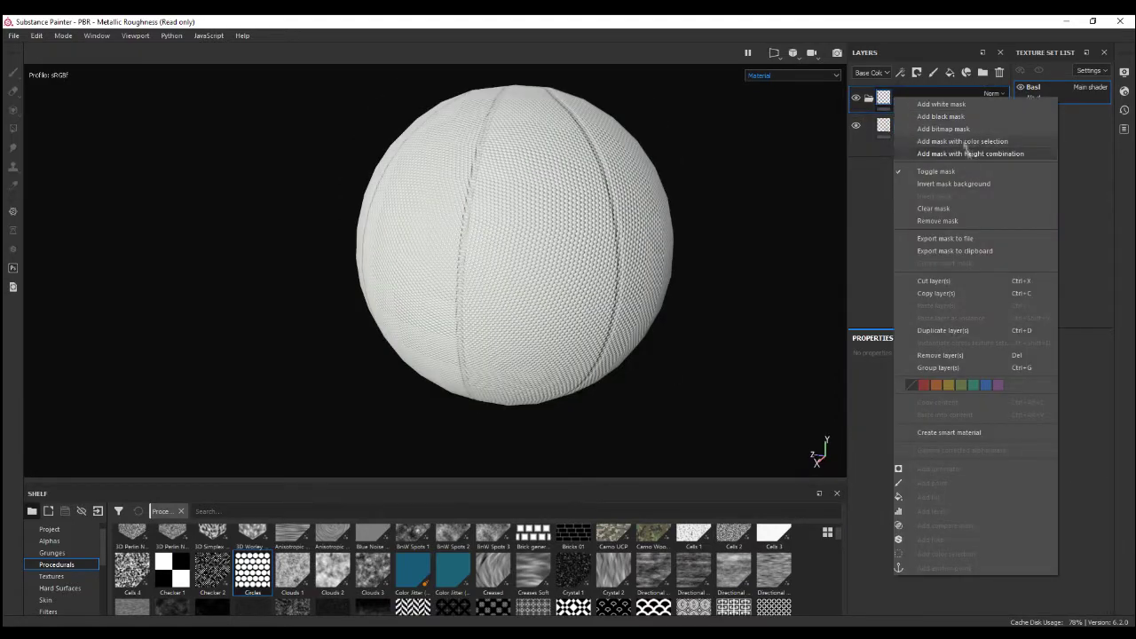
pyautogui.click(962, 142)
pyautogui.moveTo(520, 246)
pyautogui.keyDown('alt'); pyautogui.mouseDown()
pyautogui.moveTo(529, 286)
pyautogui.moveTo(460, 238)
pyautogui.moveTo(478, 300)
pyautogui.mouseUp(); pyautogui.keyUp('alt')
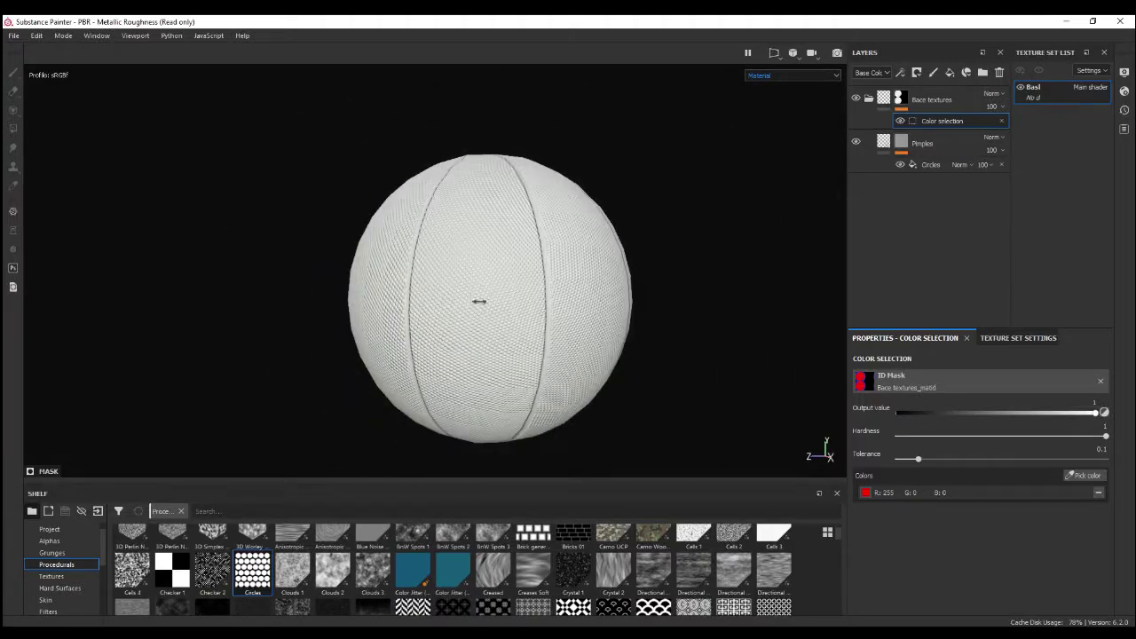
pyautogui.click(982, 72)
pyautogui.write('rubber')
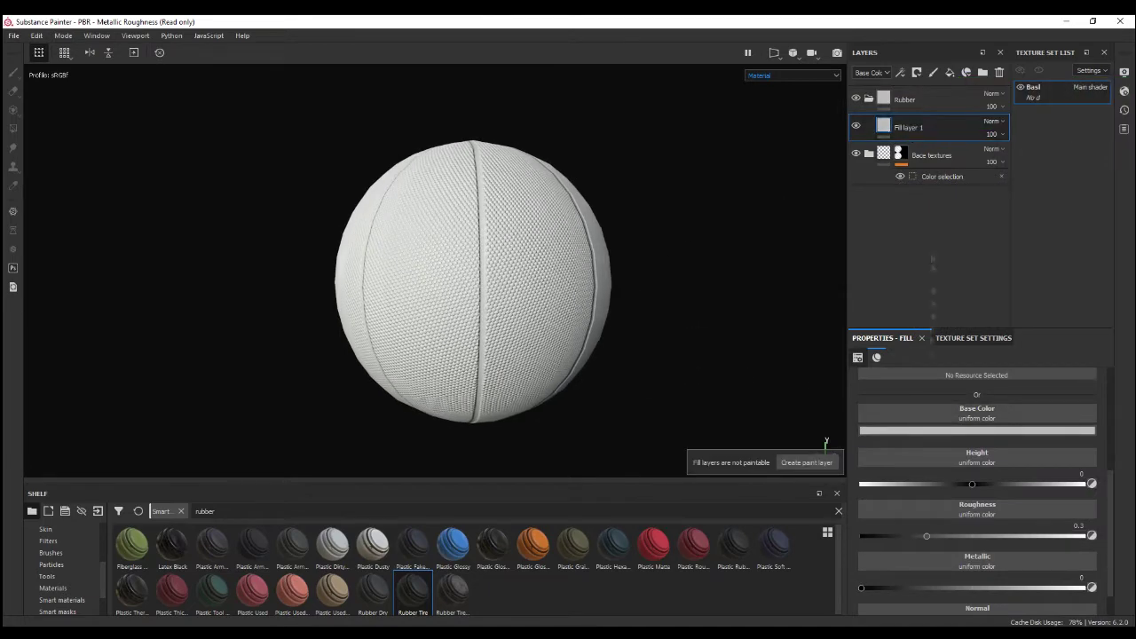
# Make the fill layer orange with roughness about 0.44 and name it Orange_color.
pyautogui.click(976, 431)
pyautogui.moveTo(1070, 497); pyautogui.dragTo(1075, 565)
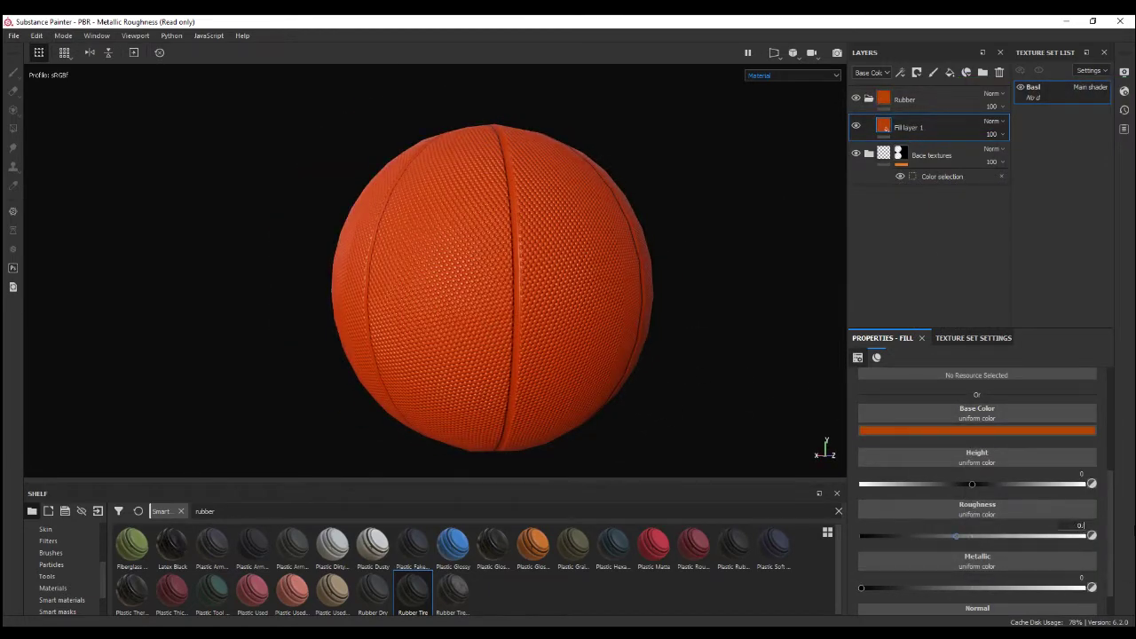
pyautogui.keyDown('alt'); pyautogui.moveTo(408, 369); pyautogui.dragTo(644, 354); pyautogui.keyUp('alt')
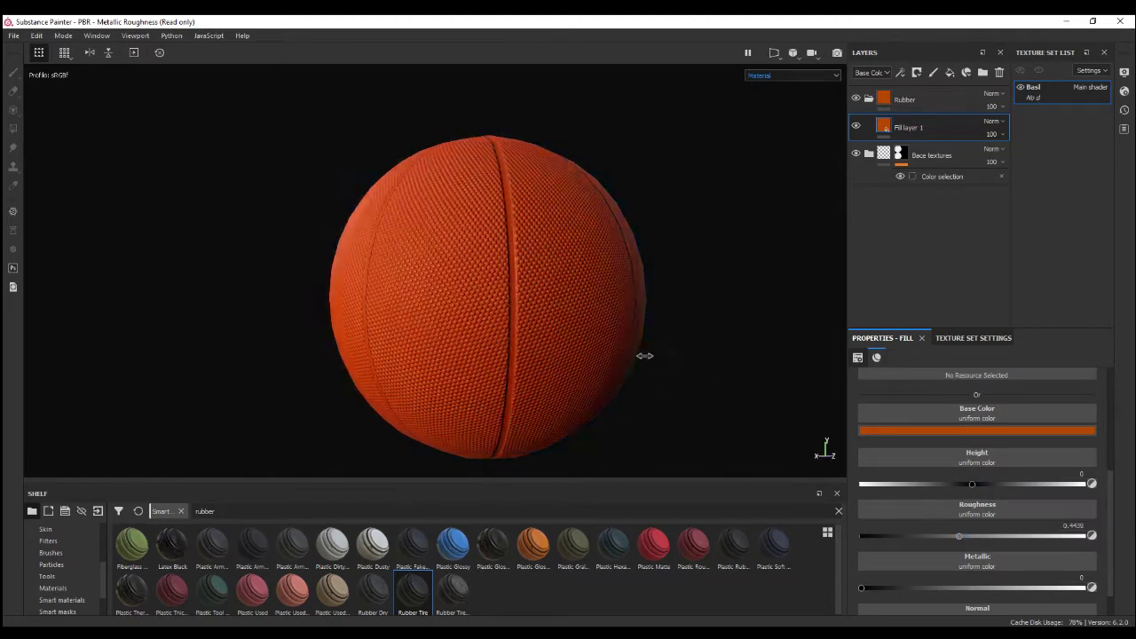
pyautogui.keyDown('alt'); pyautogui.moveTo(645, 355); pyautogui.dragTo(583, 323); pyautogui.keyUp('alt')
pyautogui.doubleClick(912, 127)
pyautogui.write('Orange color')
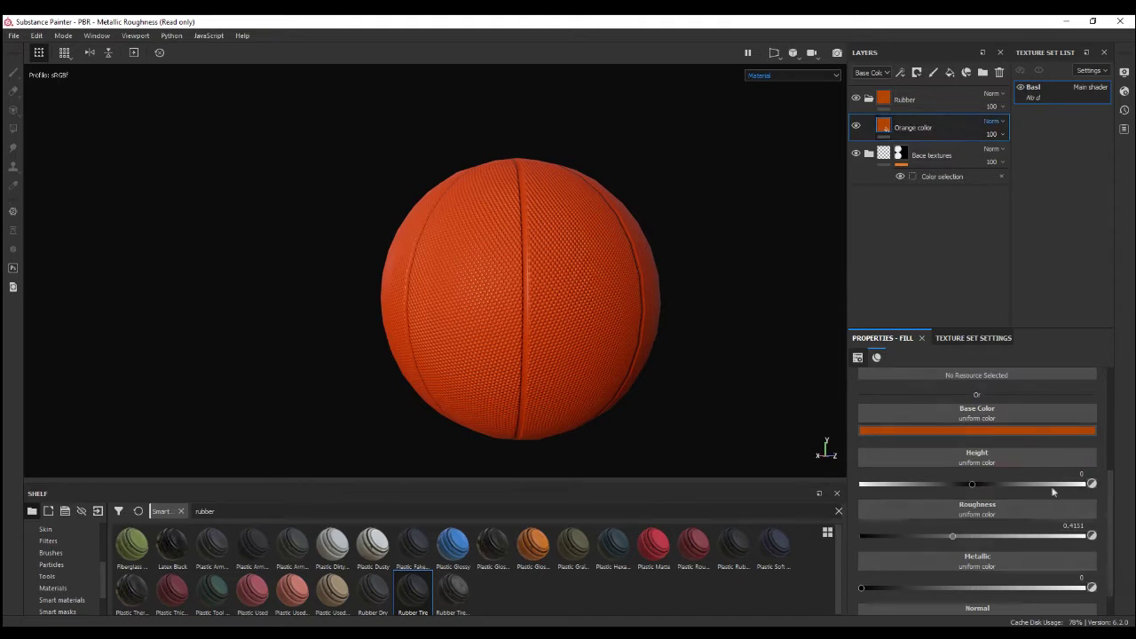
pyautogui.scroll(2, 1053, 492)
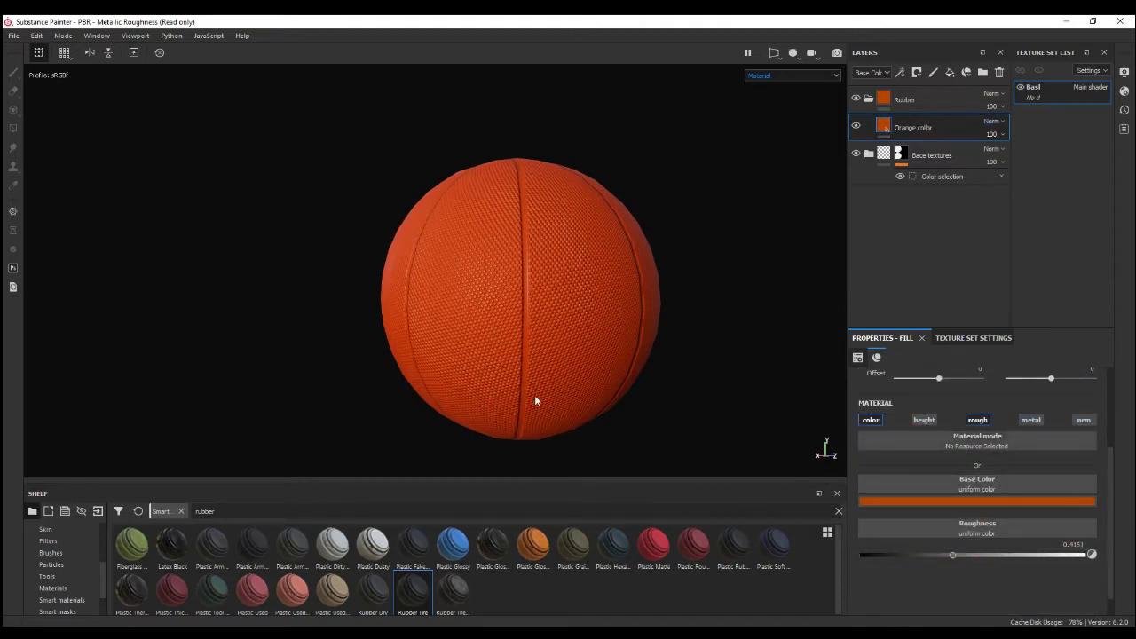
# Duplicate Orange_color as Black_color and change its base colour to black.
pyautogui.rightClick(920, 128)
pyautogui.click(980, 361)
pyautogui.doubleClick(913, 129)
pyautogui.write('Black_color')
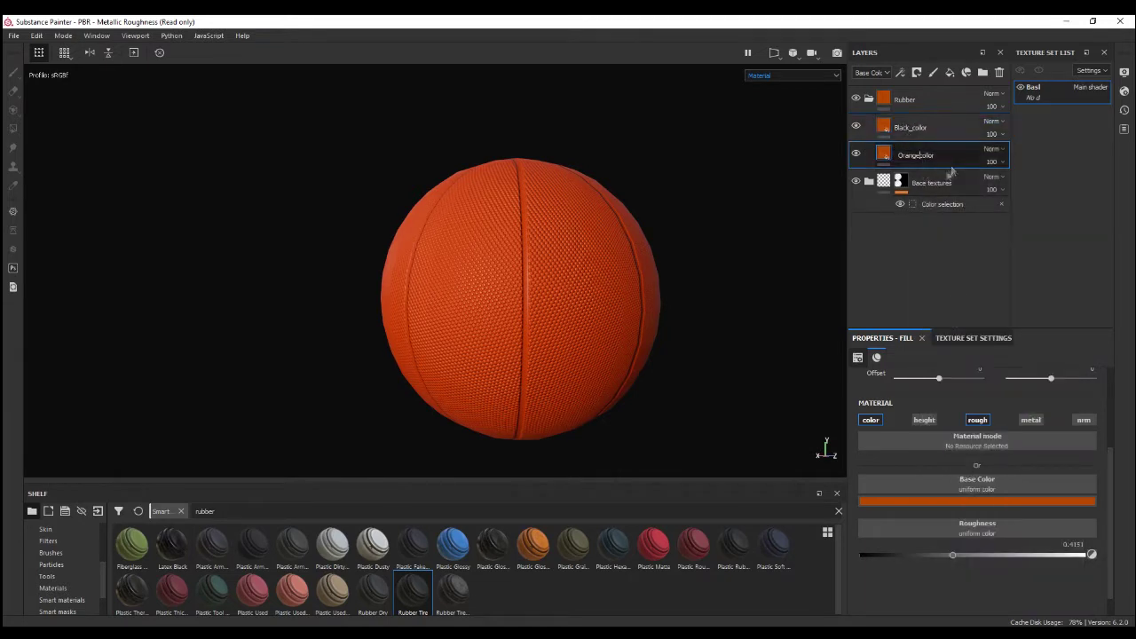
pyautogui.moveTo(1016, 578); pyautogui.dragTo(976, 621)
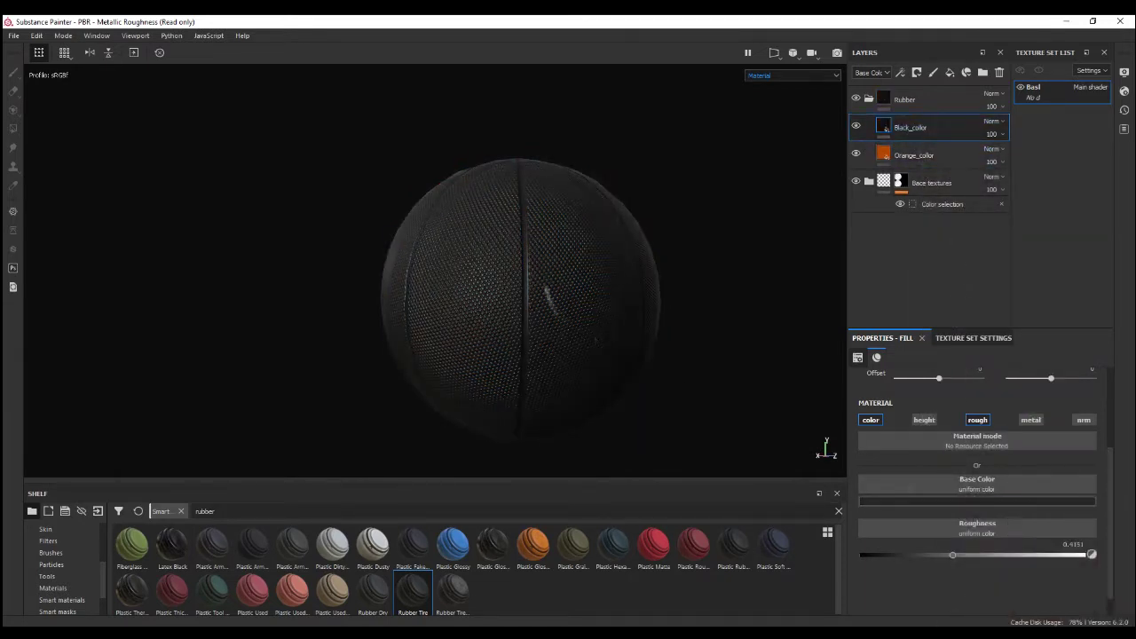
pyautogui.scroll(5, 545, 297)
pyautogui.scroll(-5, 435, 270)
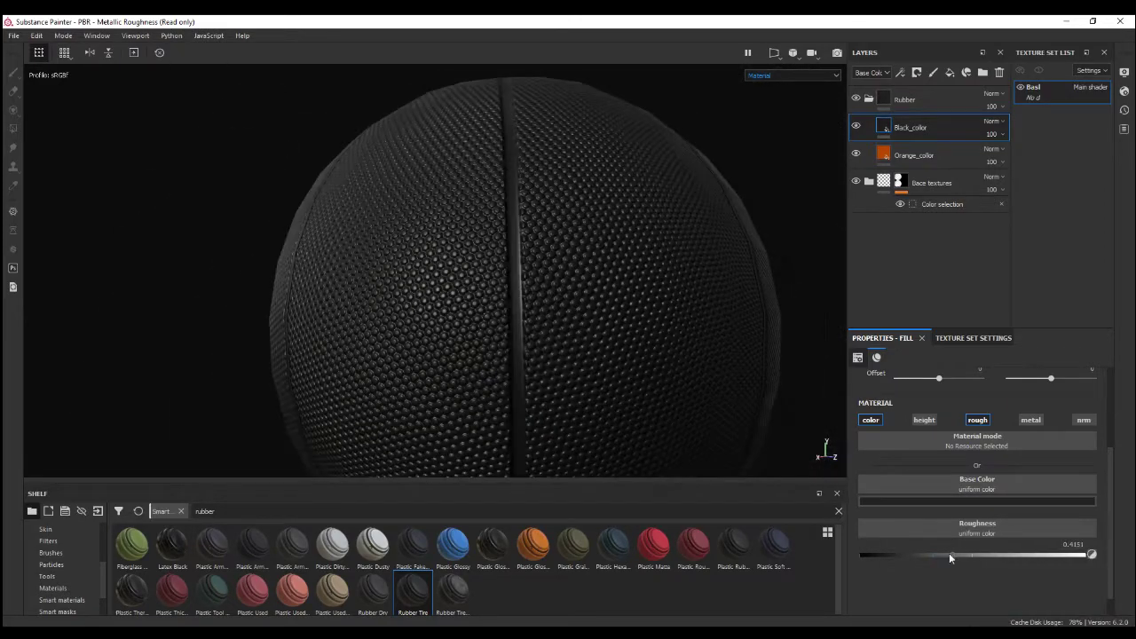
# Mask Black_color with a colour selection of the seam ID, then duplicate it for a Logo layer.
pyautogui.rightClick(887, 127)
pyautogui.click(923, 165)
pyautogui.click(1083, 475)
pyautogui.scroll(-3, 520, 228)
pyautogui.click(520, 228)
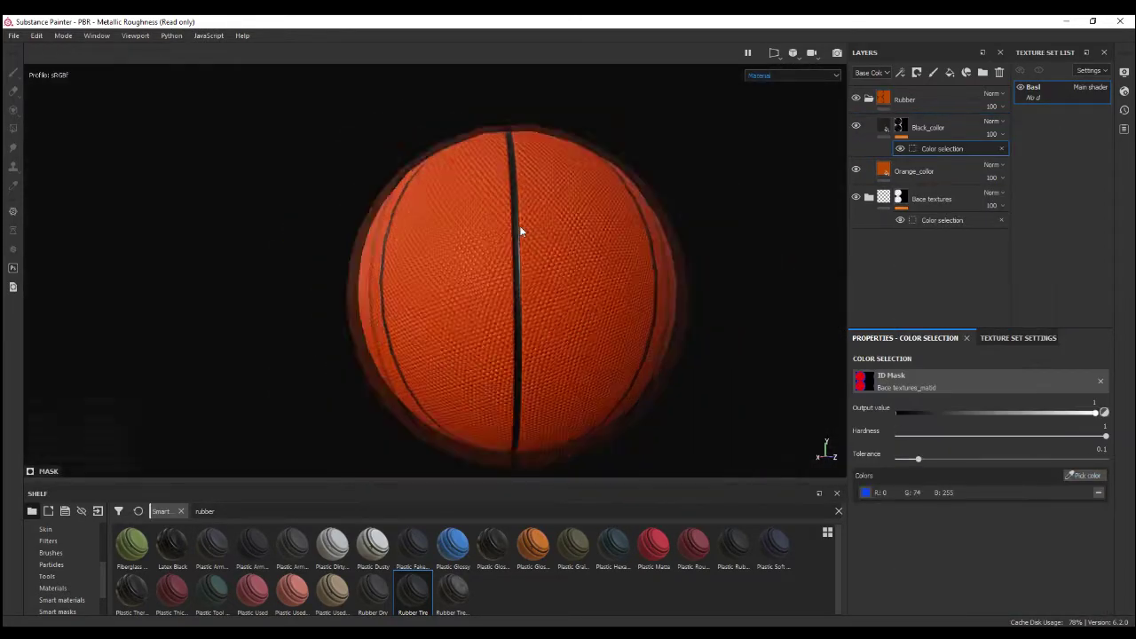
pyautogui.moveTo(526, 268)
pyautogui.keyDown('alt'); pyautogui.mouseDown()
pyautogui.moveTo(520, 213)
pyautogui.moveTo(690, 297)
pyautogui.moveTo(474, 284)
pyautogui.moveTo(562, 277)
pyautogui.moveTo(636, 246)
pyautogui.mouseUp(); pyautogui.keyUp('alt')
pyautogui.rightClick(938, 121)
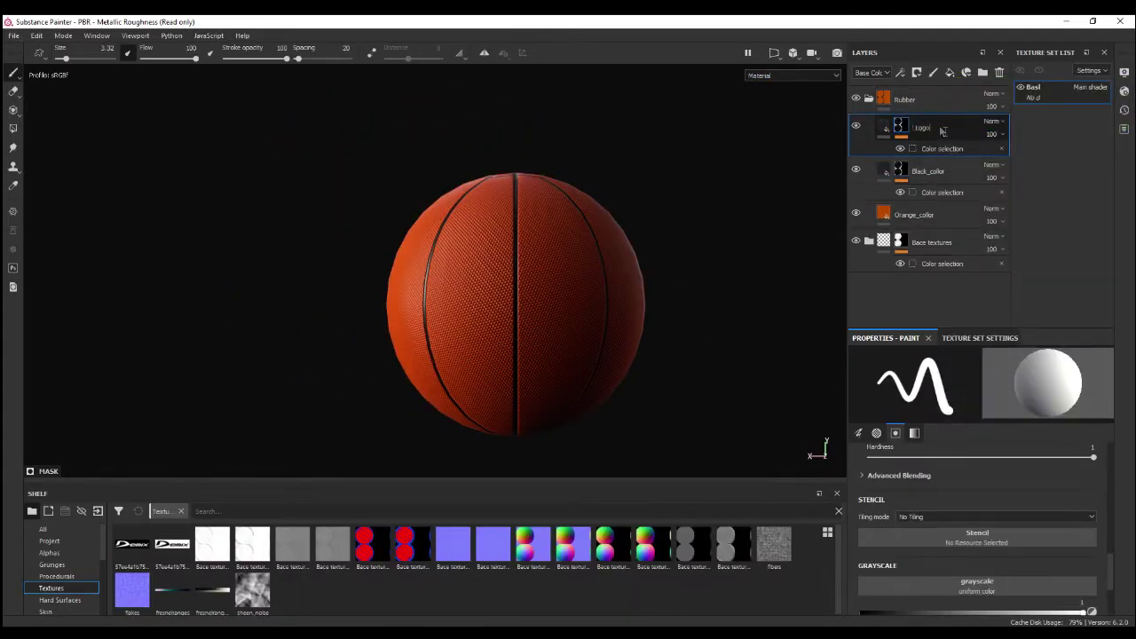
# Project the Demix logo texture onto the side of the ball as a black print.
pyautogui.press('3')
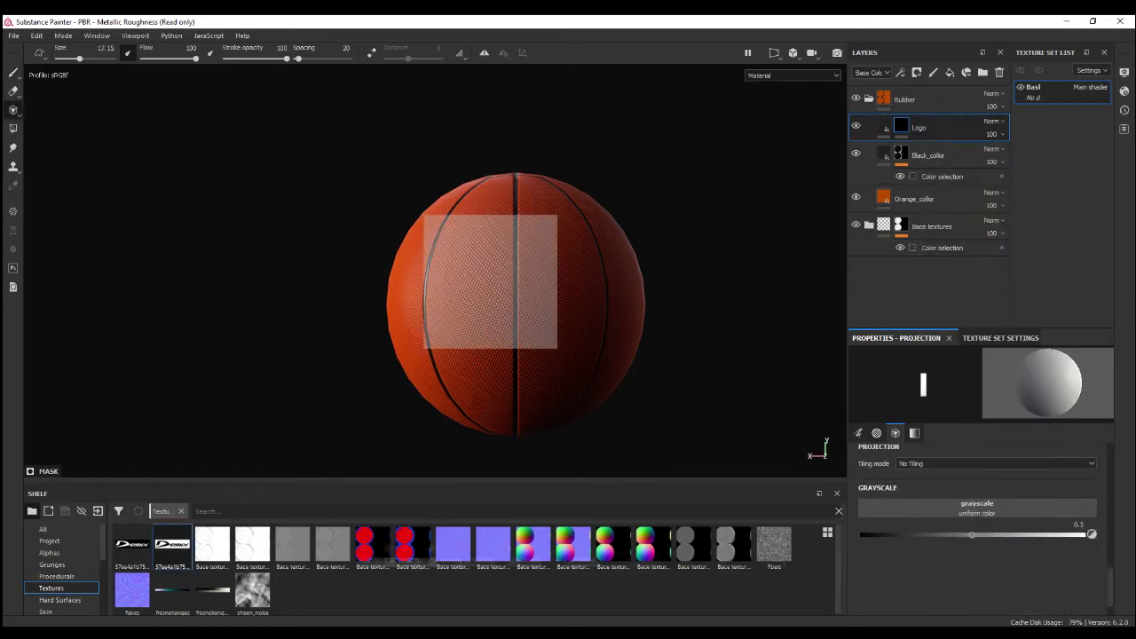
pyautogui.moveTo(989, 515); pyautogui.dragTo(985, 509)
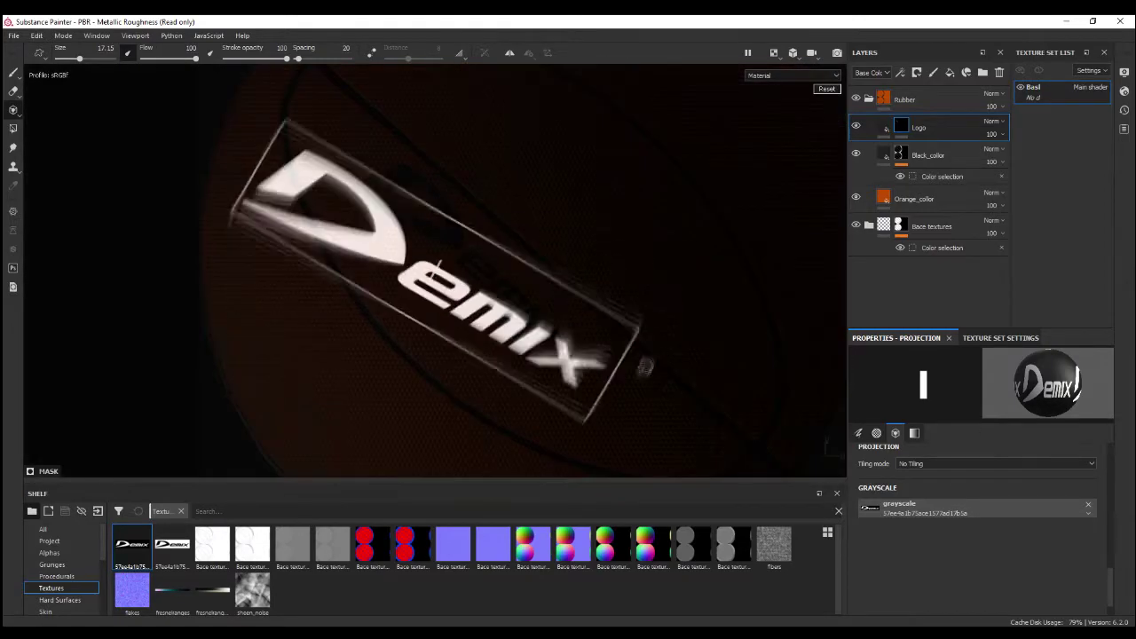
pyautogui.press('s')
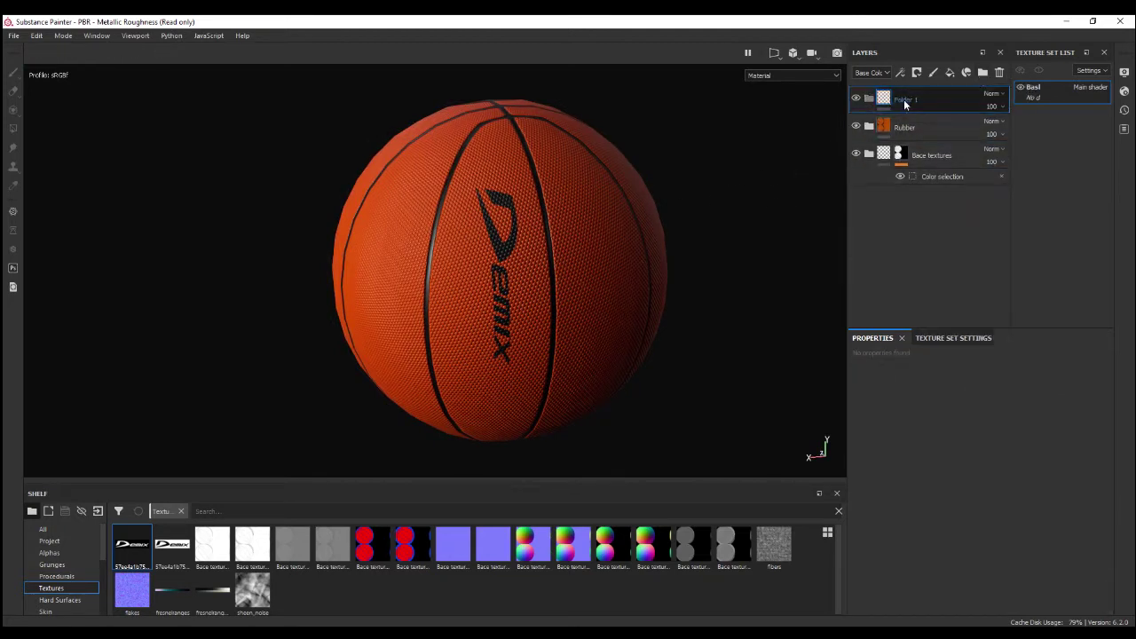
# Name the folder Roughness and add a fill layer with a black mask and fill effect.
pyautogui.write('Roughness')
pyautogui.press('Return')
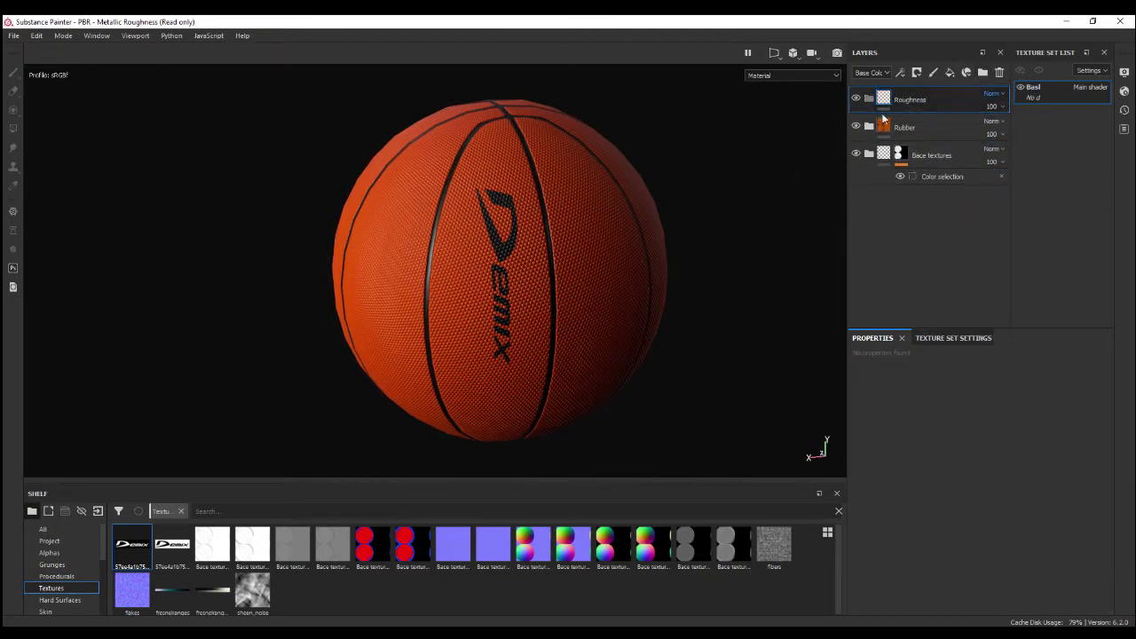
pyautogui.click(948, 73)
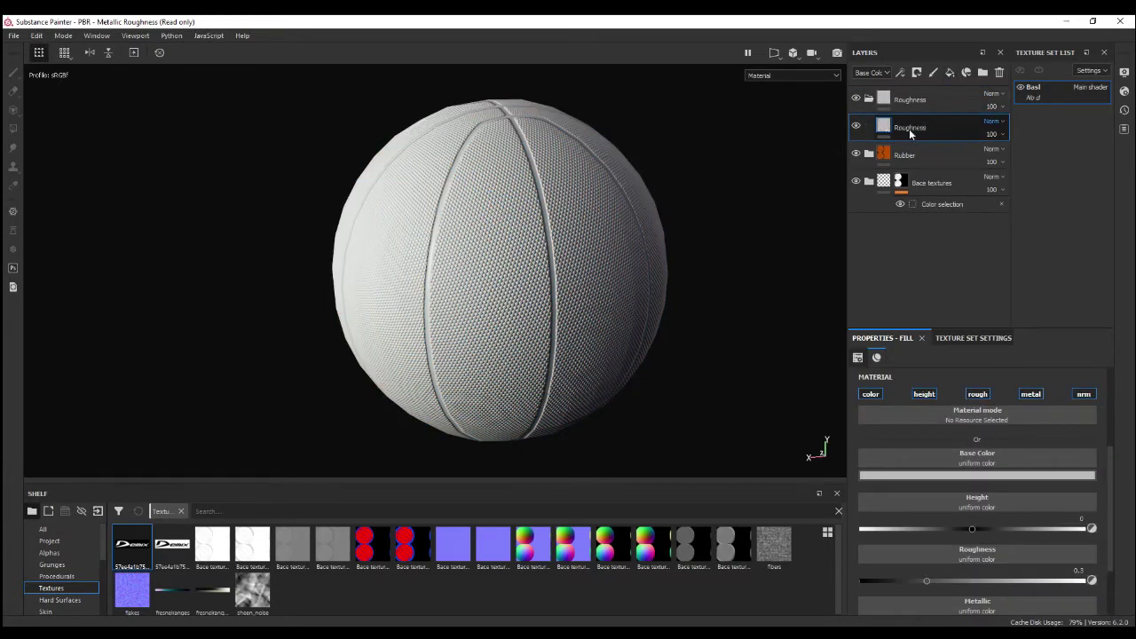
pyautogui.rightClick(909, 129)
pyautogui.click(949, 169)
pyautogui.rightClick(901, 127)
pyautogui.click(941, 178)
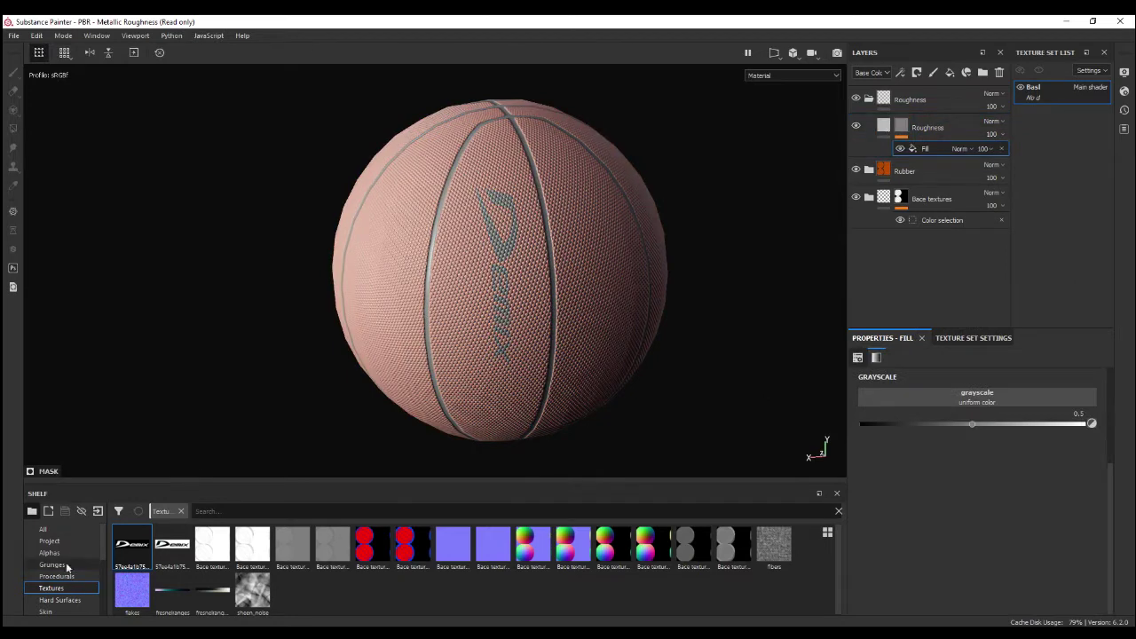
# Fill the mask with Grunge Fingerprints Dirty and raise the layer's roughness to about 0.66.
pyautogui.click(53, 565)
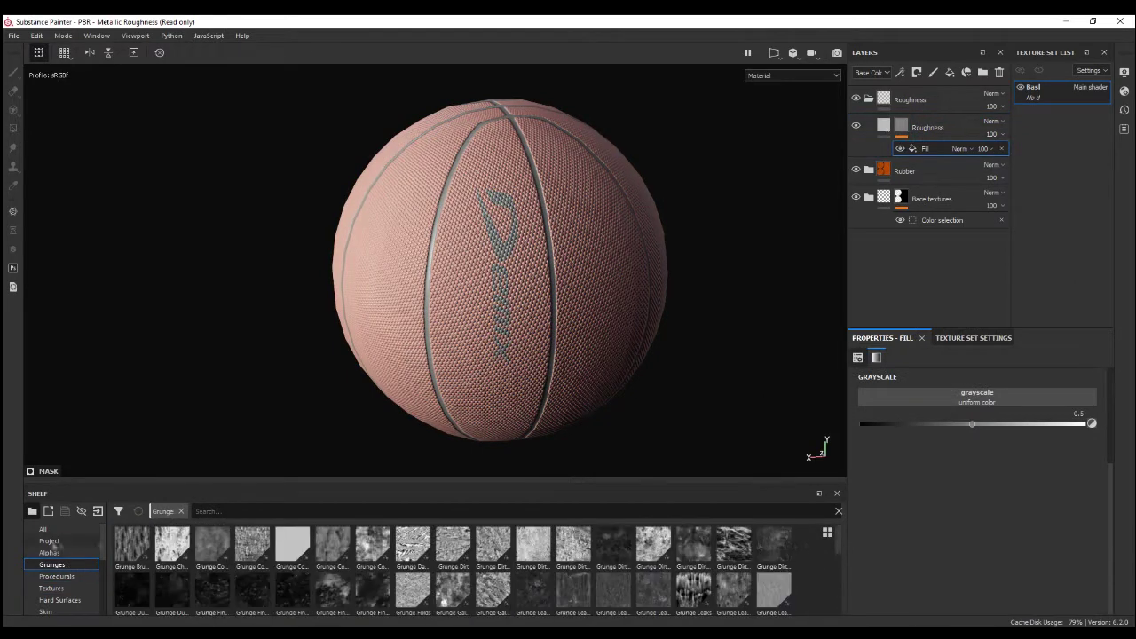
pyautogui.click(57, 576)
pyautogui.click(340, 512)
pyautogui.write('dirt')
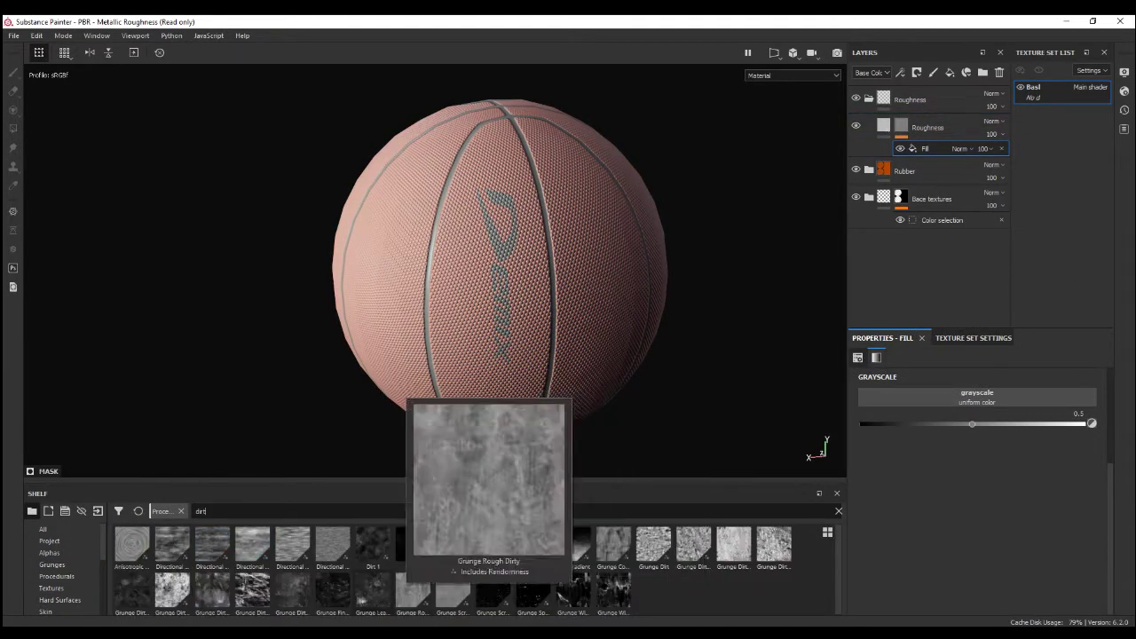
pyautogui.moveTo(332, 589)
pyautogui.moveTo(322, 600); pyautogui.dragTo(976, 396)
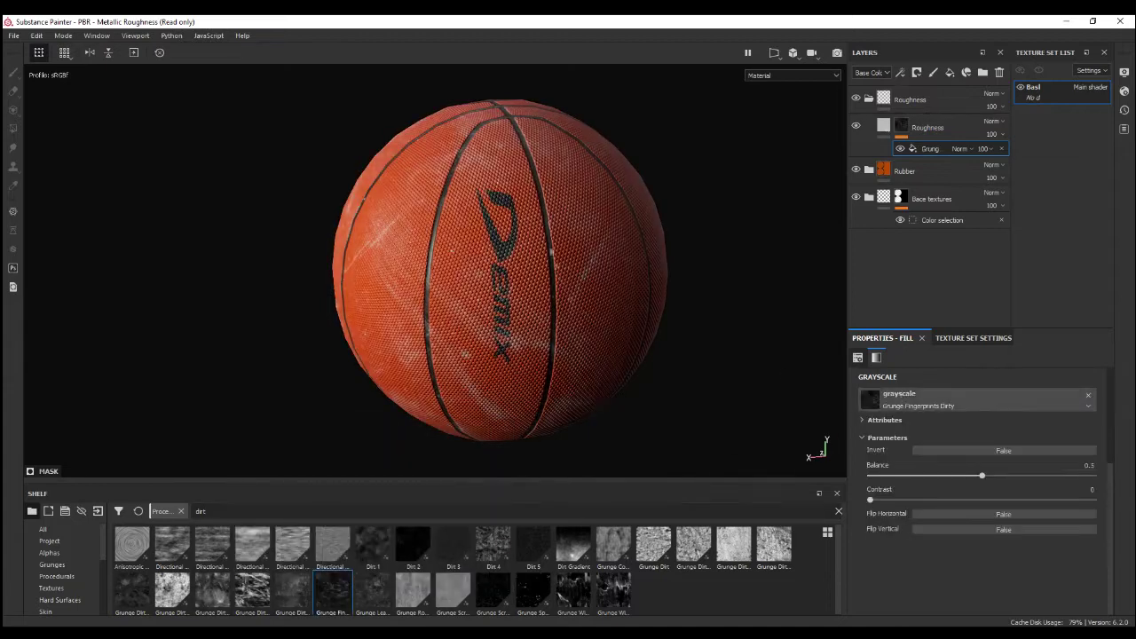
pyautogui.click(927, 127)
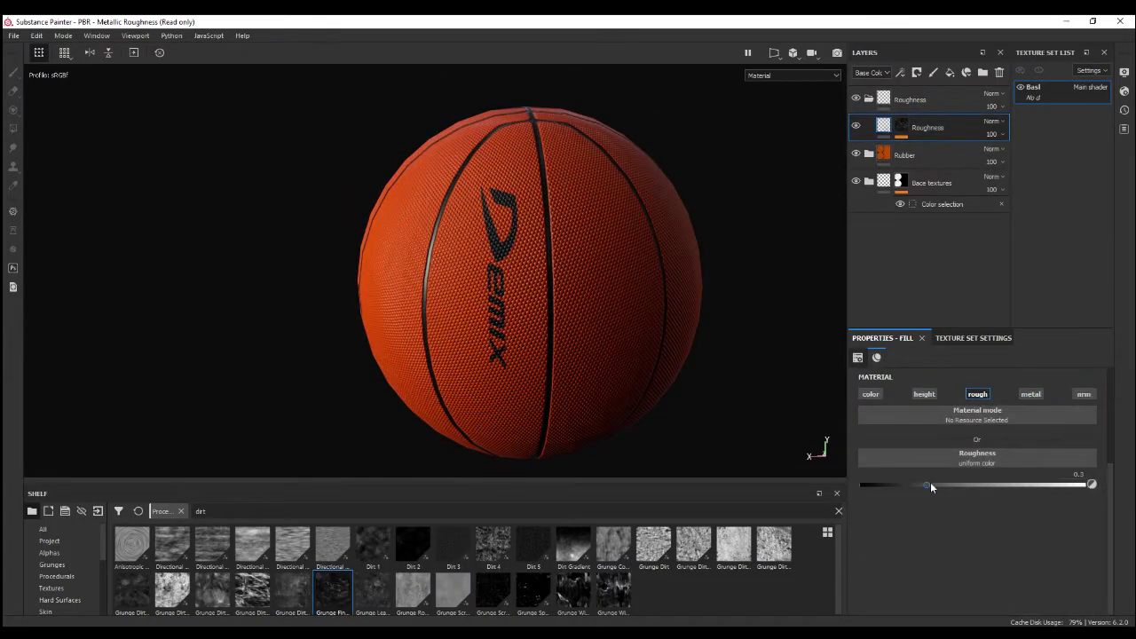
pyautogui.keyDown('alt'); pyautogui.moveTo(604, 317); pyautogui.dragTo(571, 316); pyautogui.keyUp('alt')
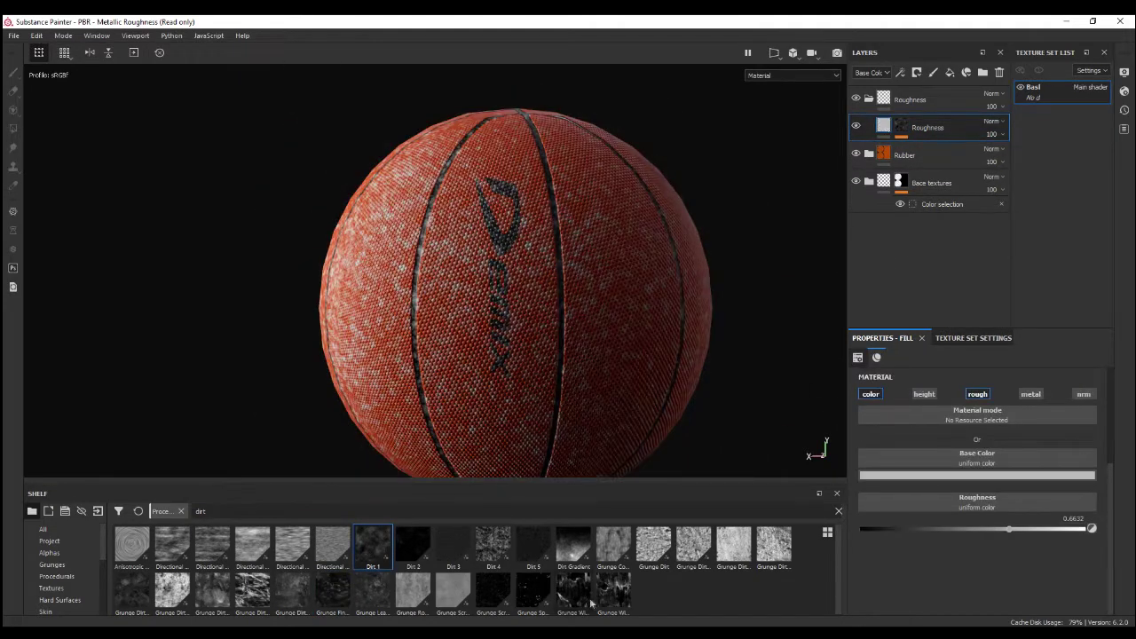
# Swap the mask grunge to Grunge Wipe Directional Heavy and check the roughness wear.
pyautogui.moveTo(612, 600); pyautogui.dragTo(927, 127)
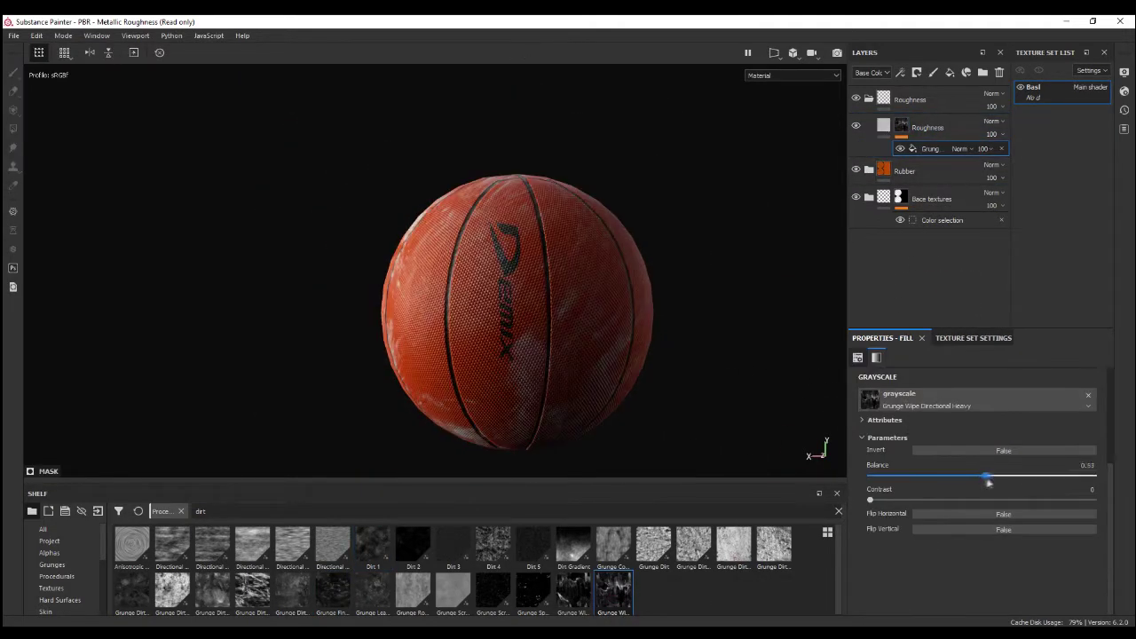
pyautogui.scroll(5, 976, 426)
pyautogui.moveTo(948, 413); pyautogui.dragTo(928, 414)
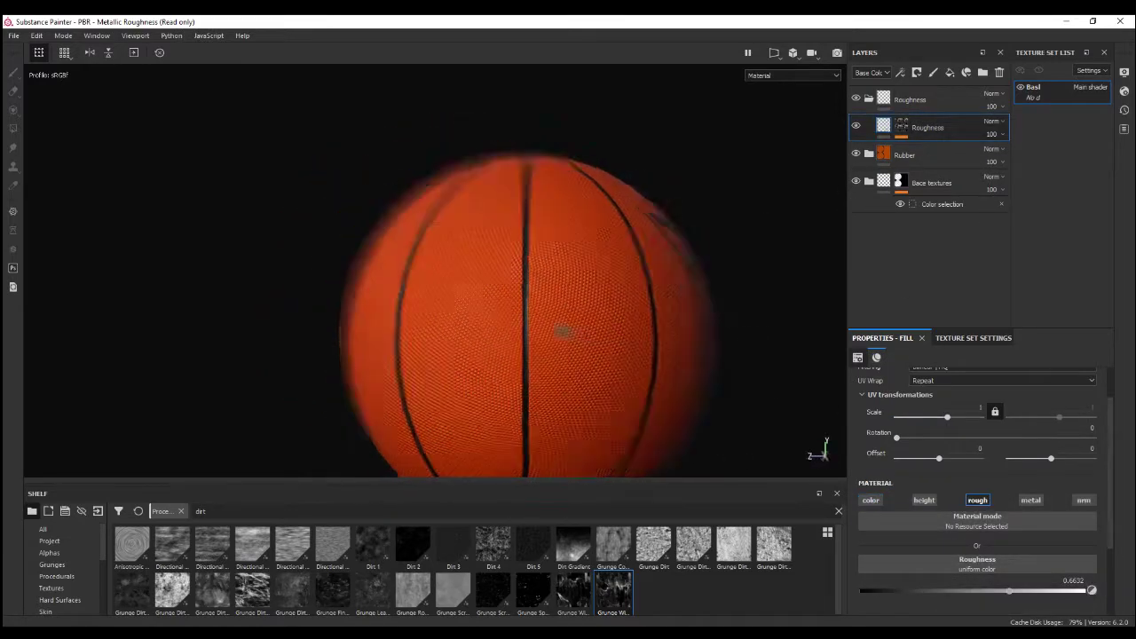
pyautogui.keyDown('alt'); pyautogui.moveTo(520, 311); pyautogui.dragTo(503, 265); pyautogui.keyUp('alt')
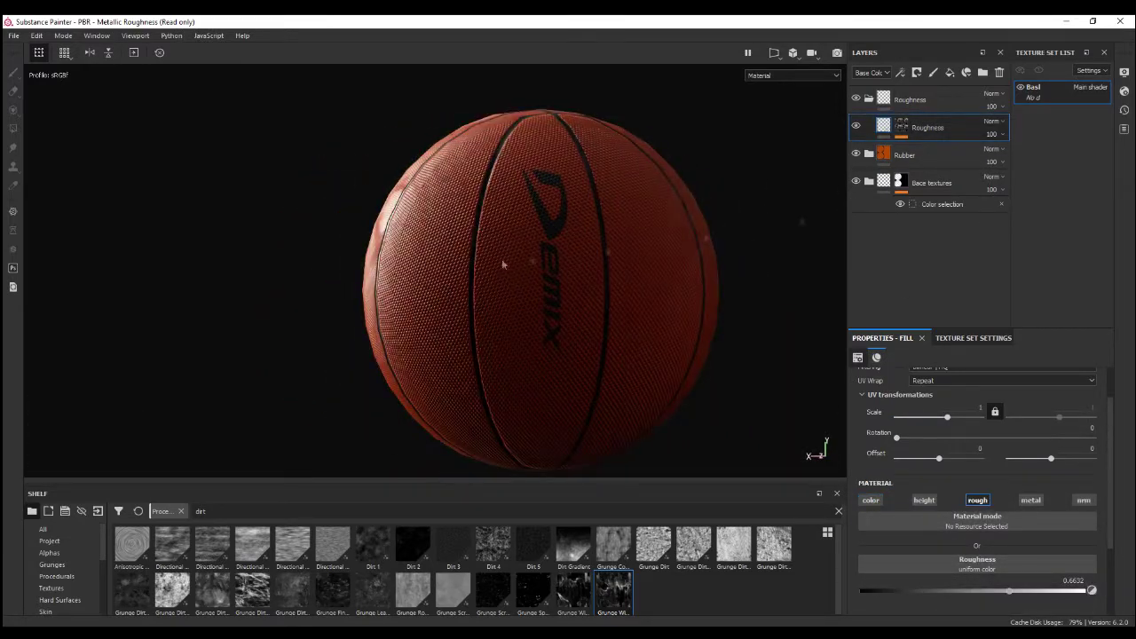
# Duplicate the roughness layer and change the copy's mask to BnW Spots 2.
pyautogui.rightClick(936, 127)
pyautogui.click(977, 132)
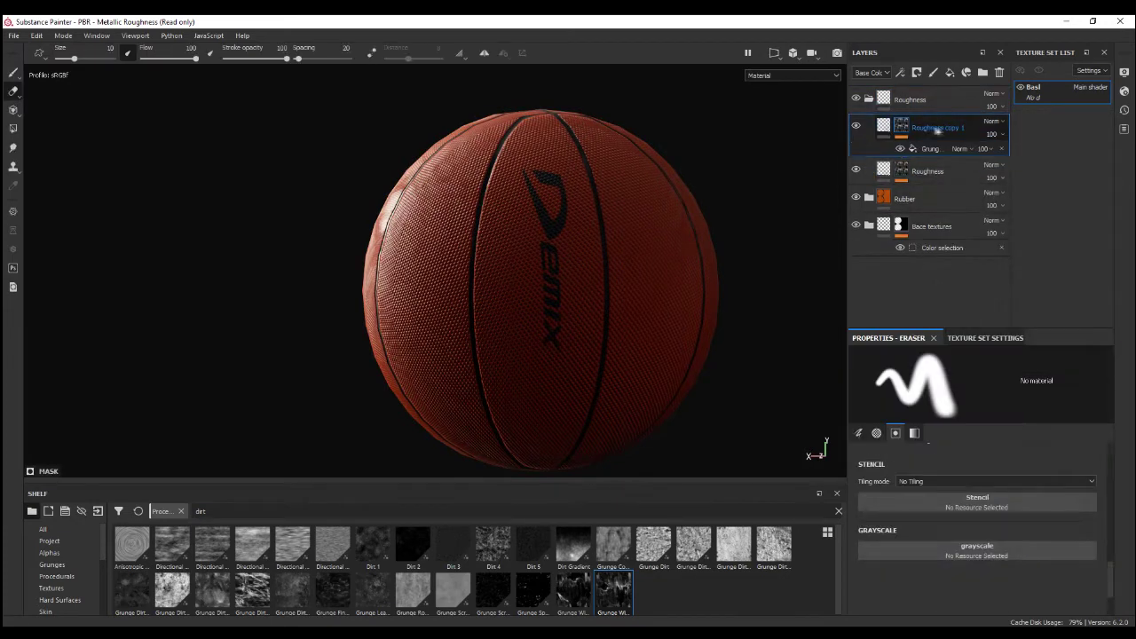
pyautogui.click(930, 148)
pyautogui.press('BackSpace')
pyautogui.press('BackSpace')
pyautogui.press('BackSpace')
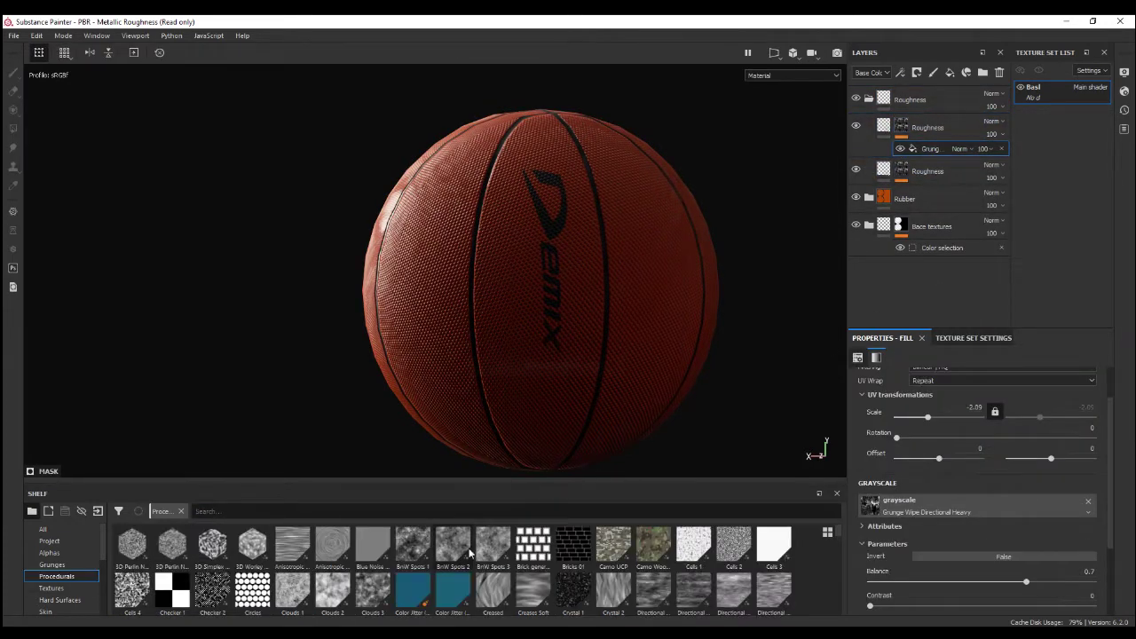
pyautogui.scroll(-3, 976, 465)
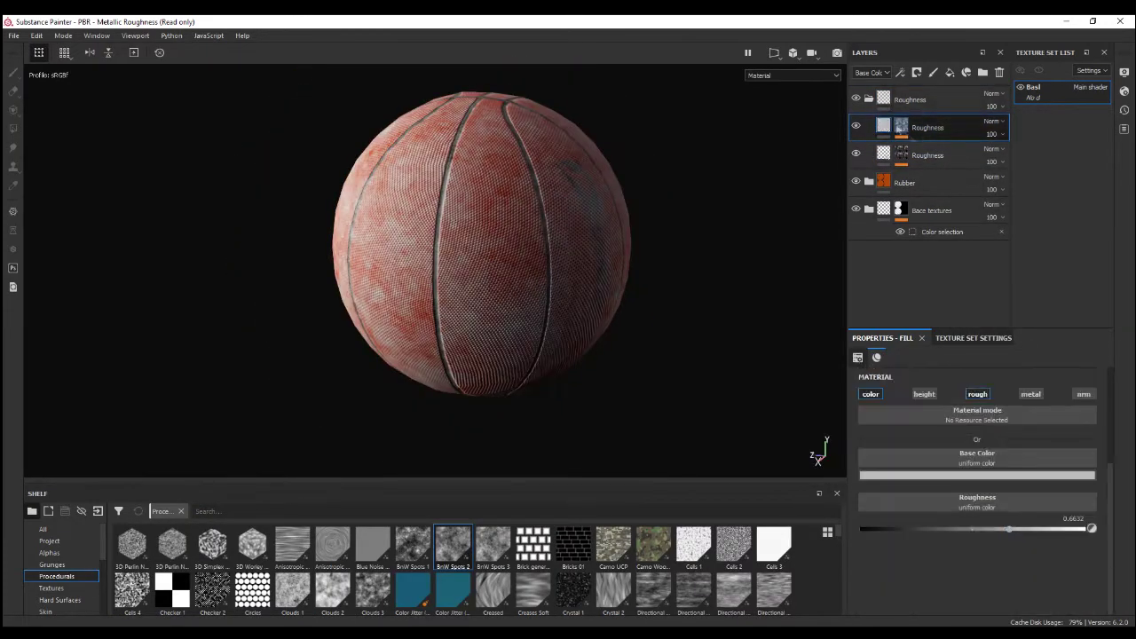
pyautogui.scroll(2, 976, 471)
pyautogui.moveTo(985, 533); pyautogui.dragTo(941, 524)
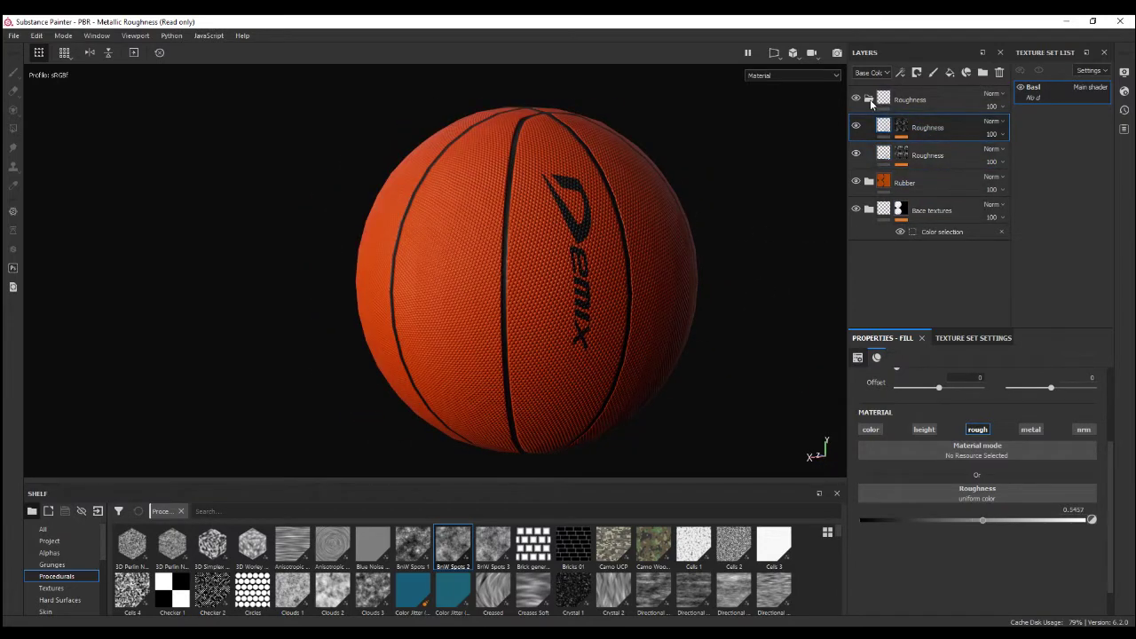
# Add a new folder and a Scratches fill layer with a black mask filled by Grunge Scratches Rough.
pyautogui.click(869, 99)
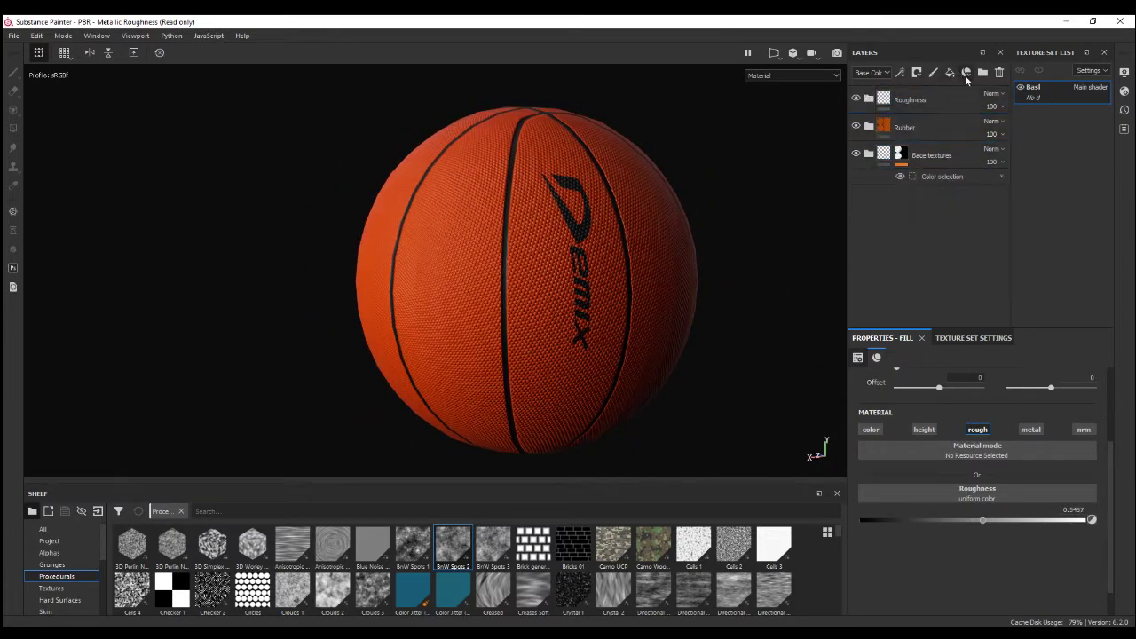
pyautogui.click(982, 72)
pyautogui.doubleClick(907, 99)
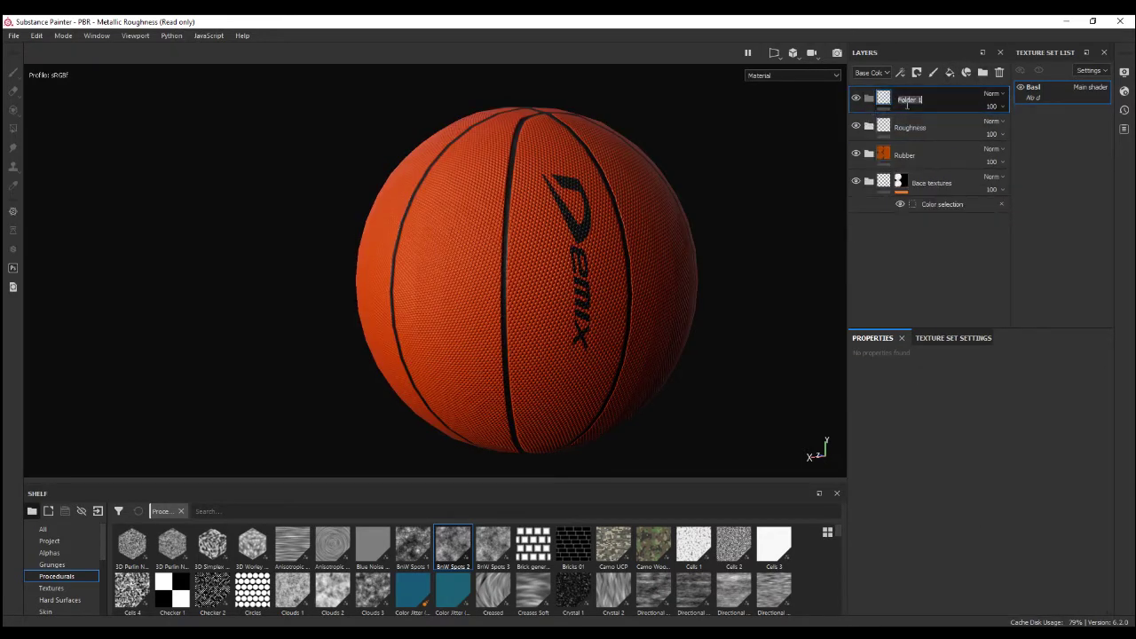
pyautogui.write('Scratches')
pyautogui.click(949, 72)
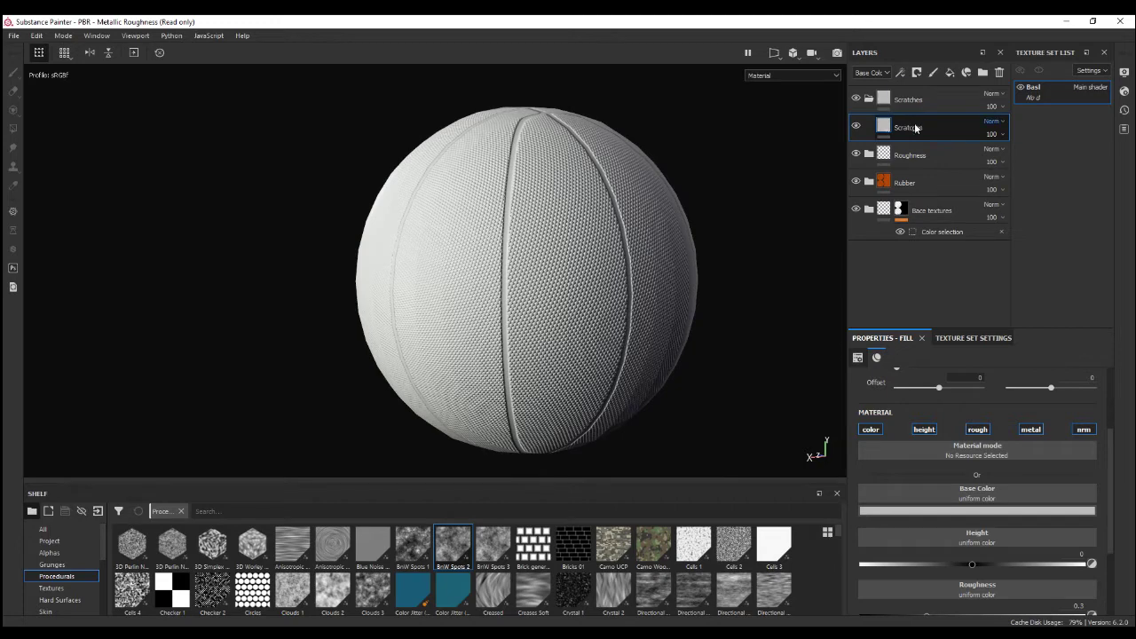
pyautogui.rightClick(914, 122)
pyautogui.click(941, 139)
pyautogui.rightClick(901, 127)
pyautogui.click(941, 156)
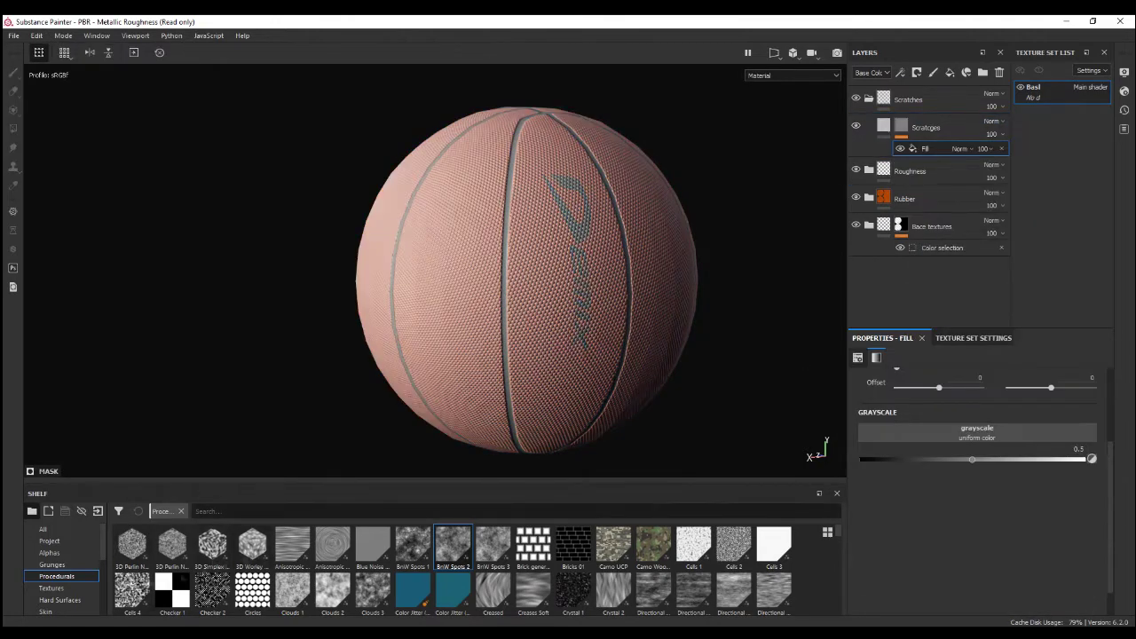
pyautogui.write('scra')
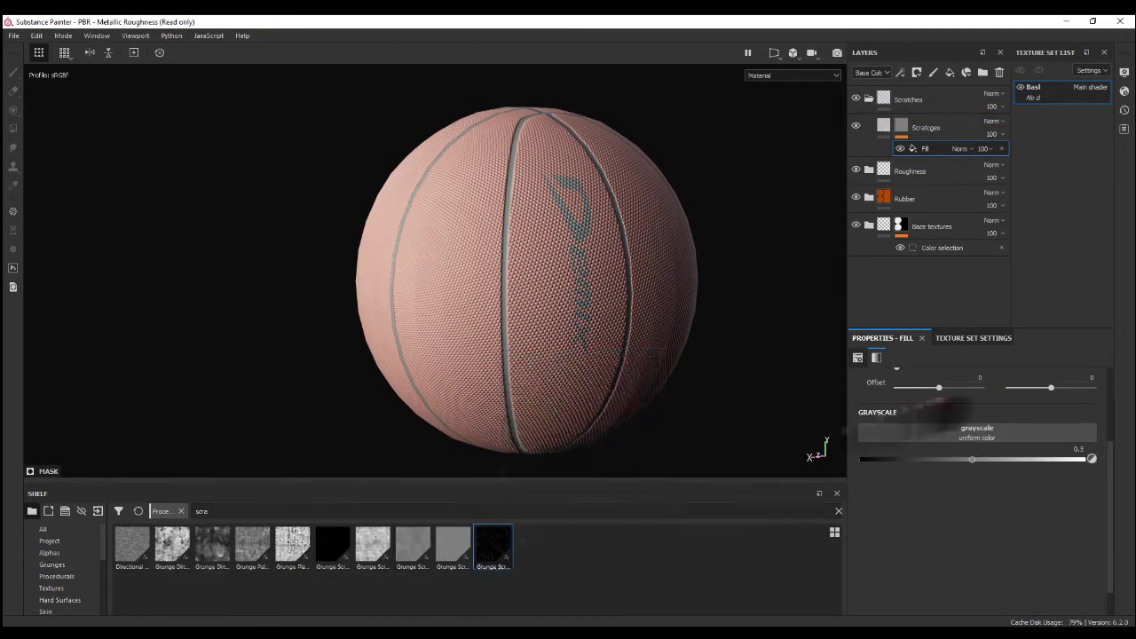
pyautogui.moveTo(493, 545)
pyautogui.mouseDown()
pyautogui.moveTo(977, 432)
pyautogui.moveTo(923, 453)
pyautogui.mouseUp()
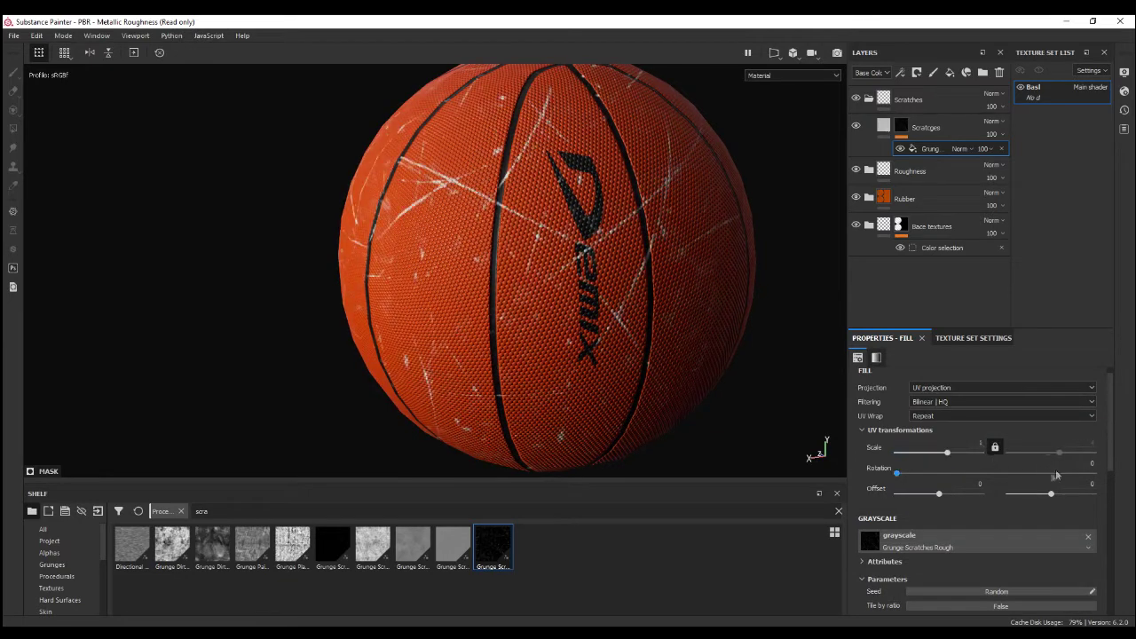
pyautogui.press('Delete')
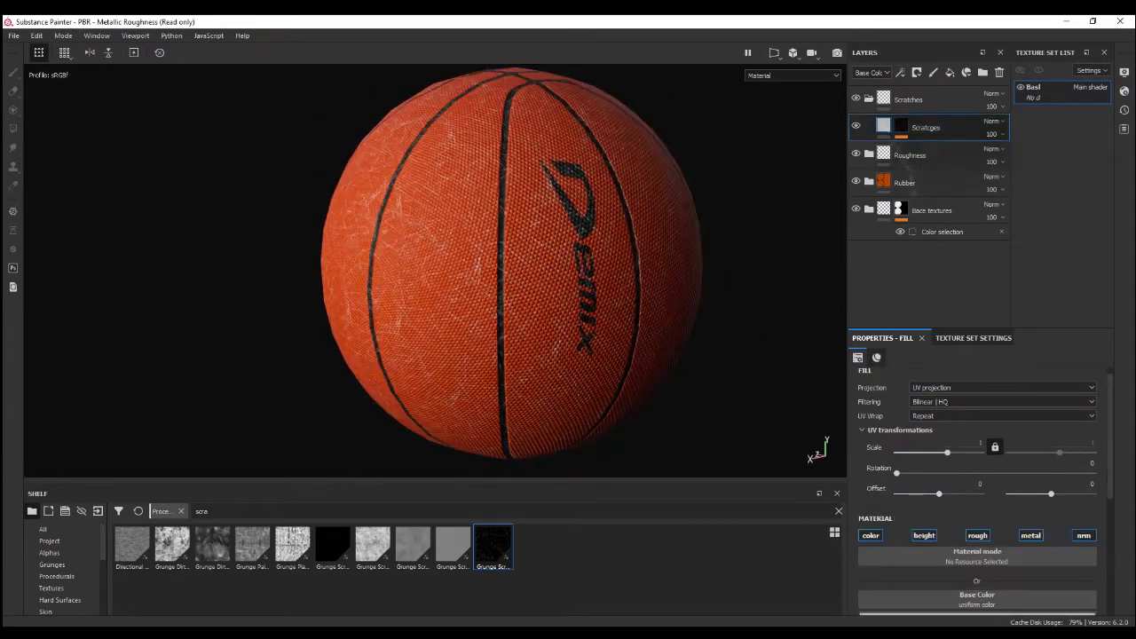
# Put the Scratches layer in a new folder with a colour-selection mask on the ball panel colour.
pyautogui.click(982, 73)
pyautogui.moveTo(926, 154); pyautogui.dragTo(926, 128)
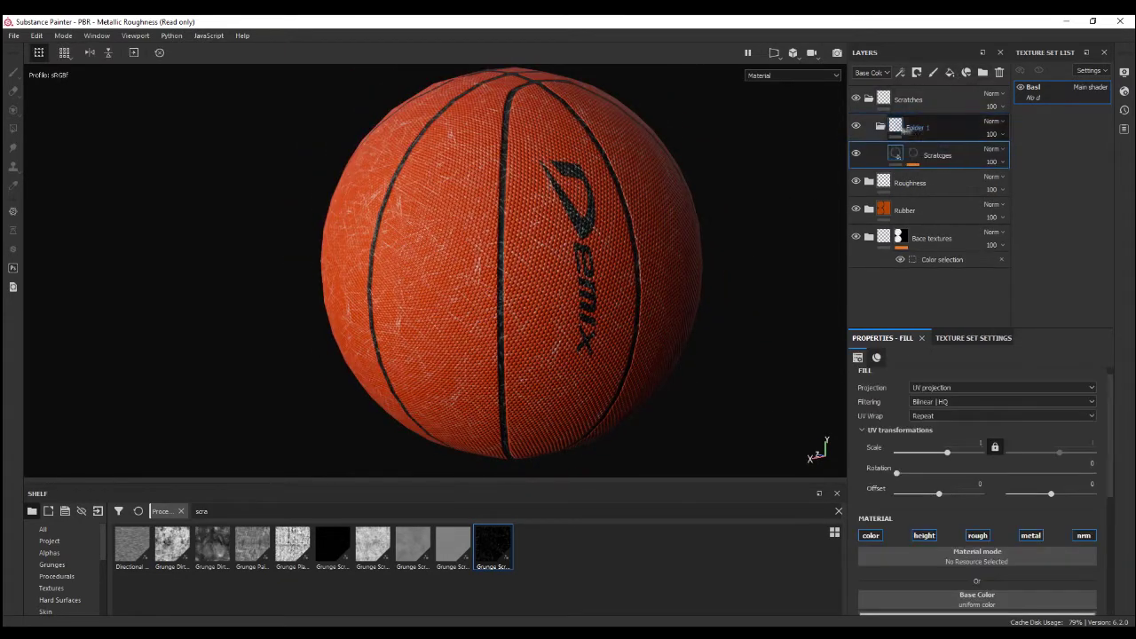
pyautogui.rightClick(905, 127)
pyautogui.click(950, 180)
pyautogui.click(462, 263)
pyautogui.click(937, 171)
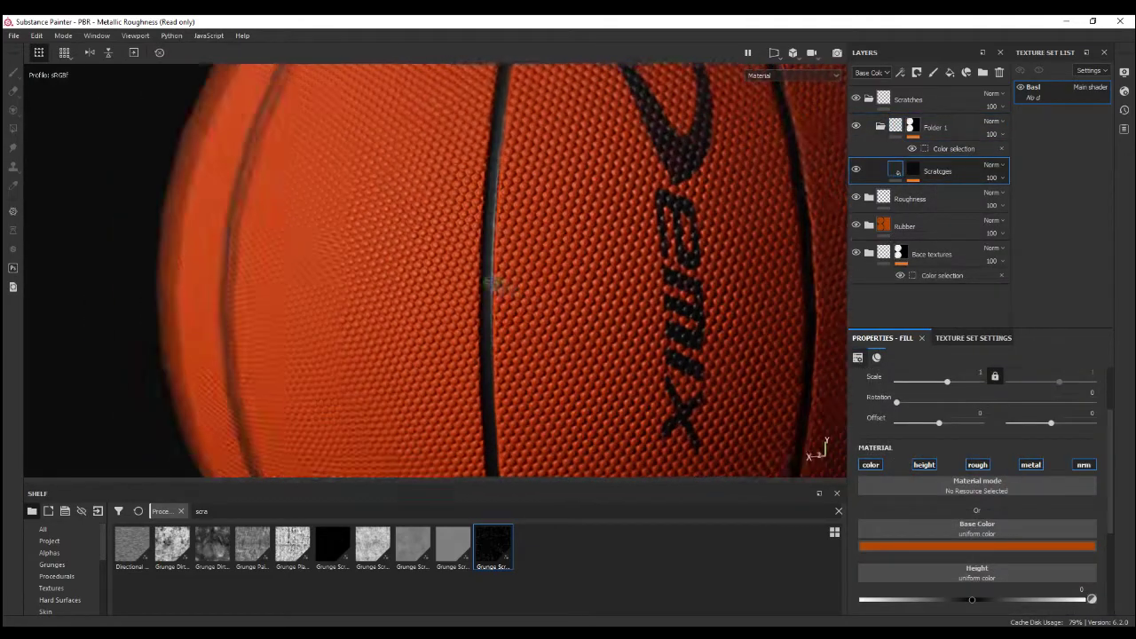
# Make the scratches light grey and raise their roughness.
pyautogui.click(976, 545)
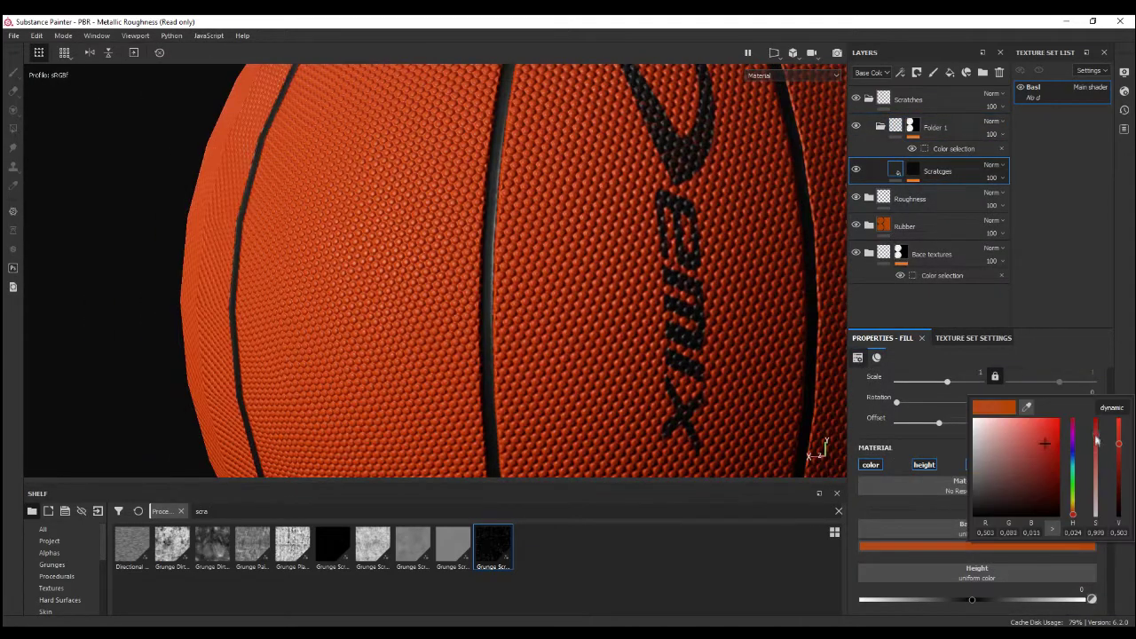
pyautogui.scroll(-5, 644, 274)
pyautogui.scroll(-3, 971, 495)
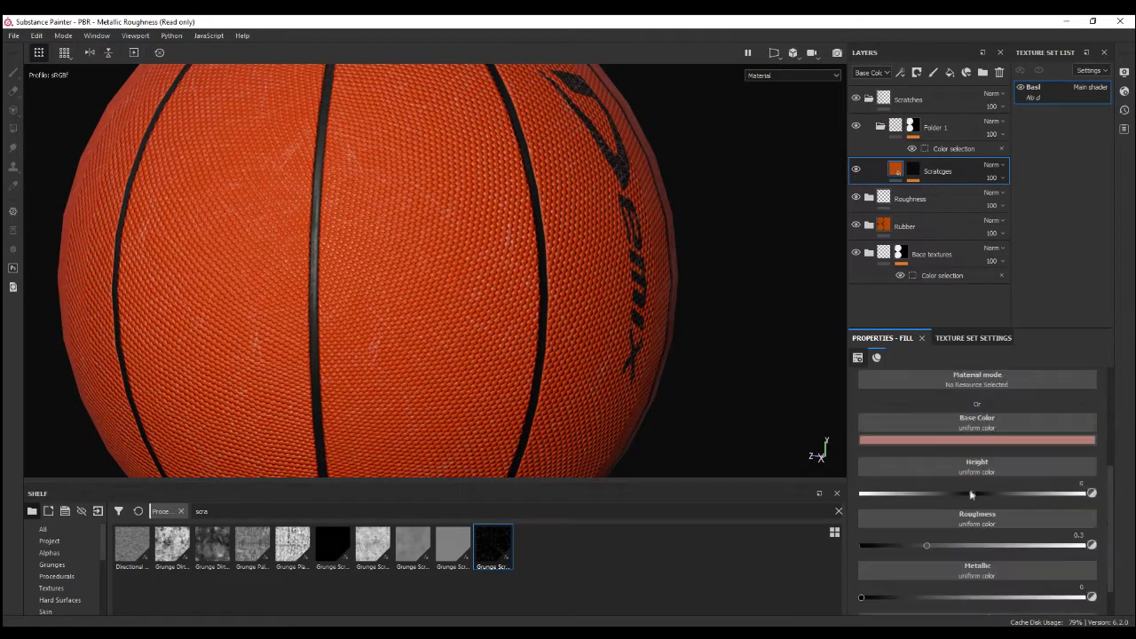
pyautogui.scroll(-5, 655, 426)
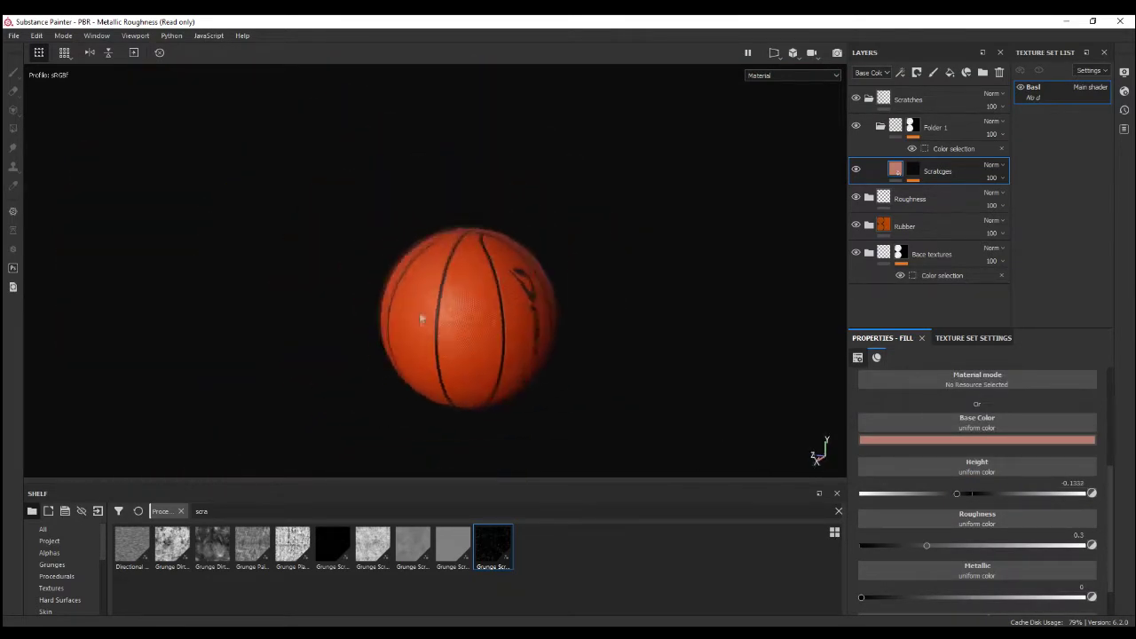
pyautogui.keyDown('alt'); pyautogui.moveTo(489, 347); pyautogui.dragTo(493, 360); pyautogui.keyUp('alt')
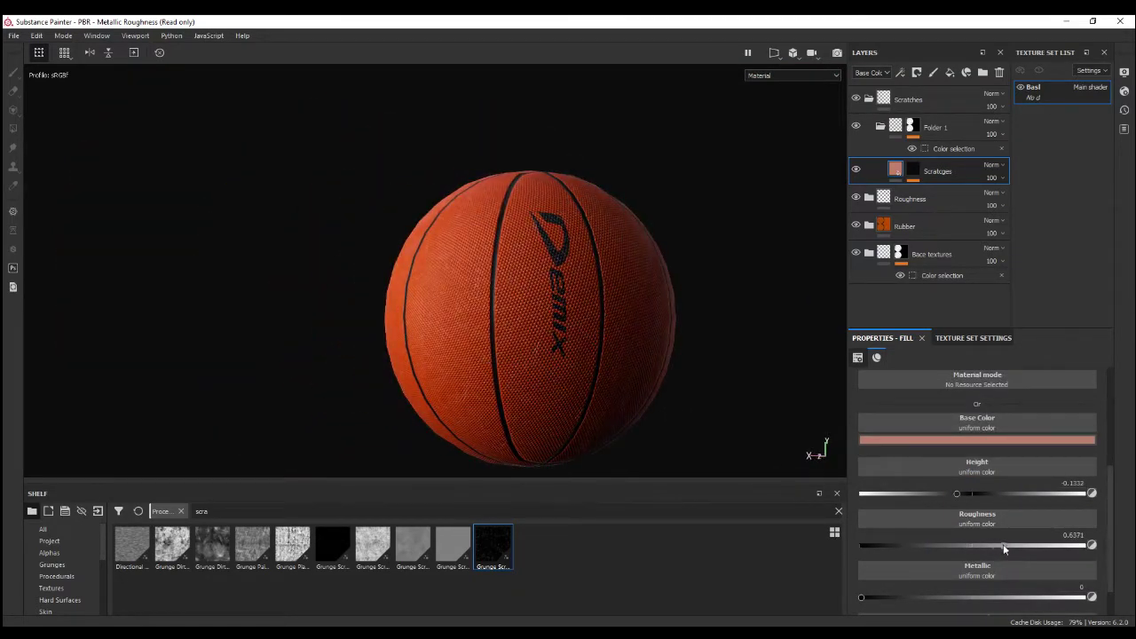
pyautogui.scroll(5, 560, 337)
pyautogui.scroll(-5, 591, 411)
pyautogui.keyDown('shift'); pyautogui.moveTo(591, 411); pyautogui.dragTo(240, 323, button='right'); pyautogui.keyUp('shift')
pyautogui.scroll(8, 642, 386)
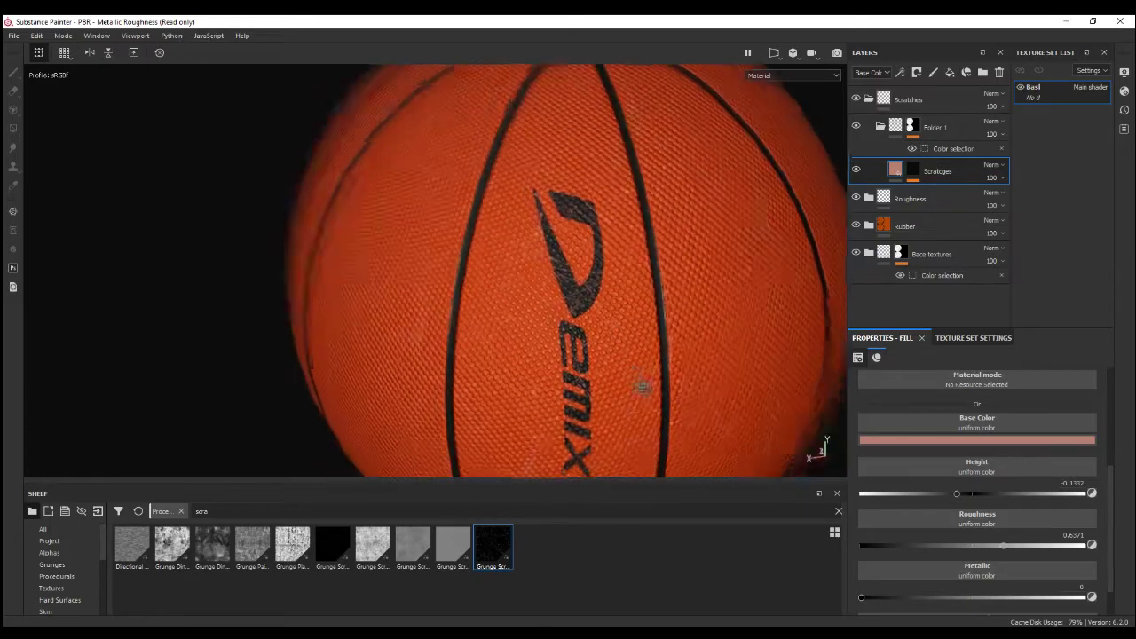
pyautogui.scroll(2, 642, 386)
pyautogui.scroll(-6, 553, 272)
pyautogui.keyDown('alt'); pyautogui.moveTo(553, 271); pyautogui.dragTo(683, 347); pyautogui.keyUp('alt')
pyautogui.scroll(-2, 518, 271)
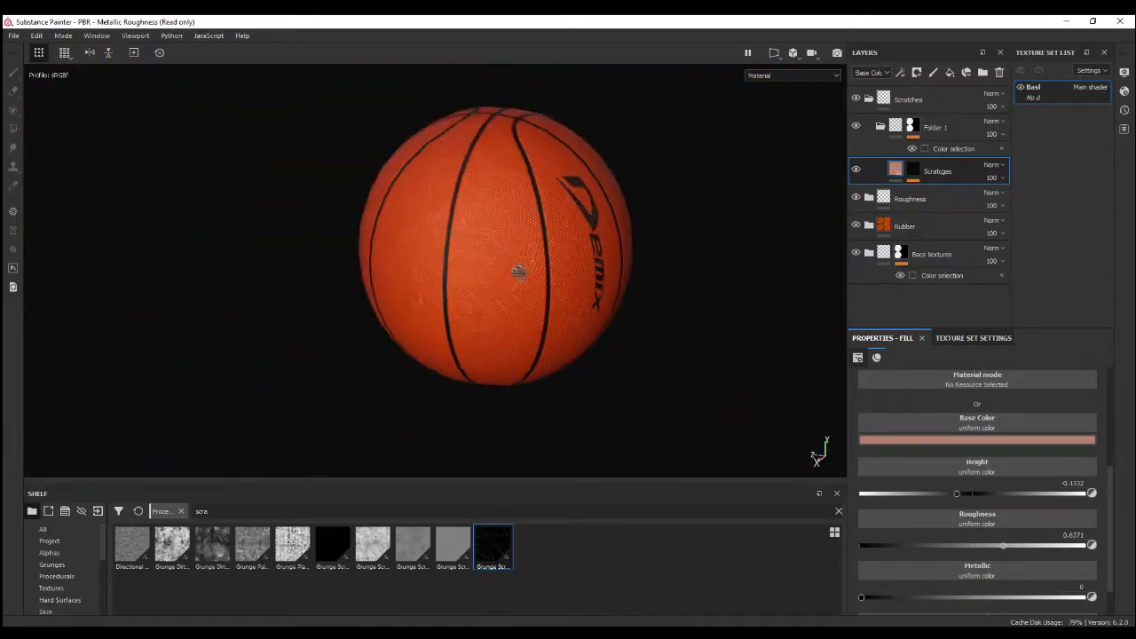
pyautogui.scroll(2, 1022, 451)
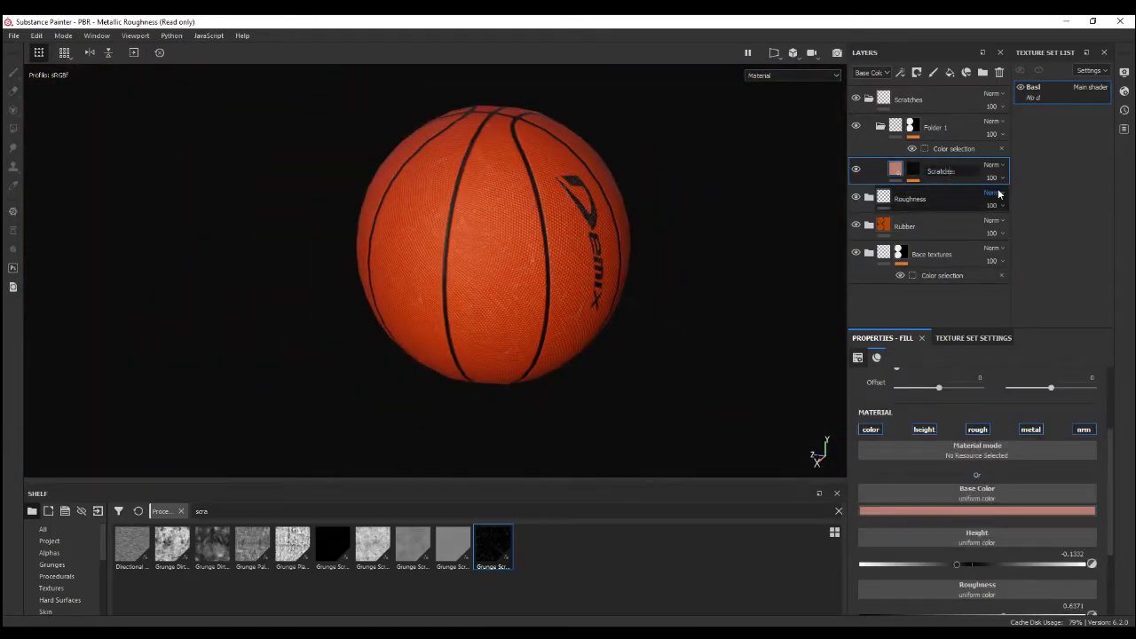
# Duplicate Folder 1 and give the copy a colour-selection mask on the chosen colour region.
pyautogui.rightClick(936, 129)
pyautogui.click(956, 131)
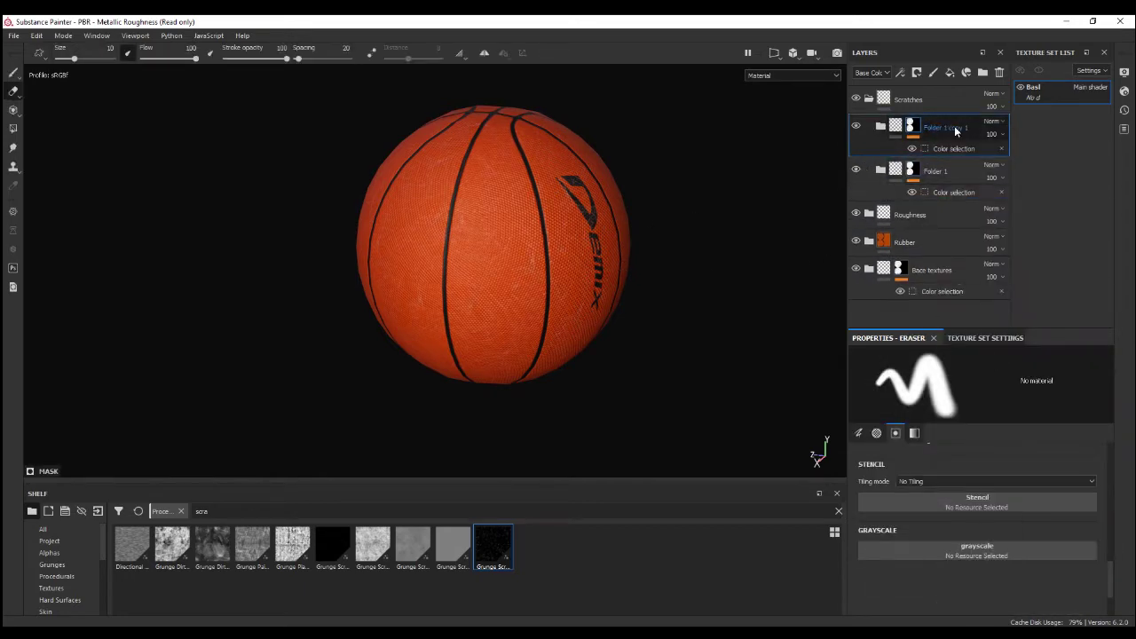
pyautogui.click(954, 149)
pyautogui.rightClick(910, 125)
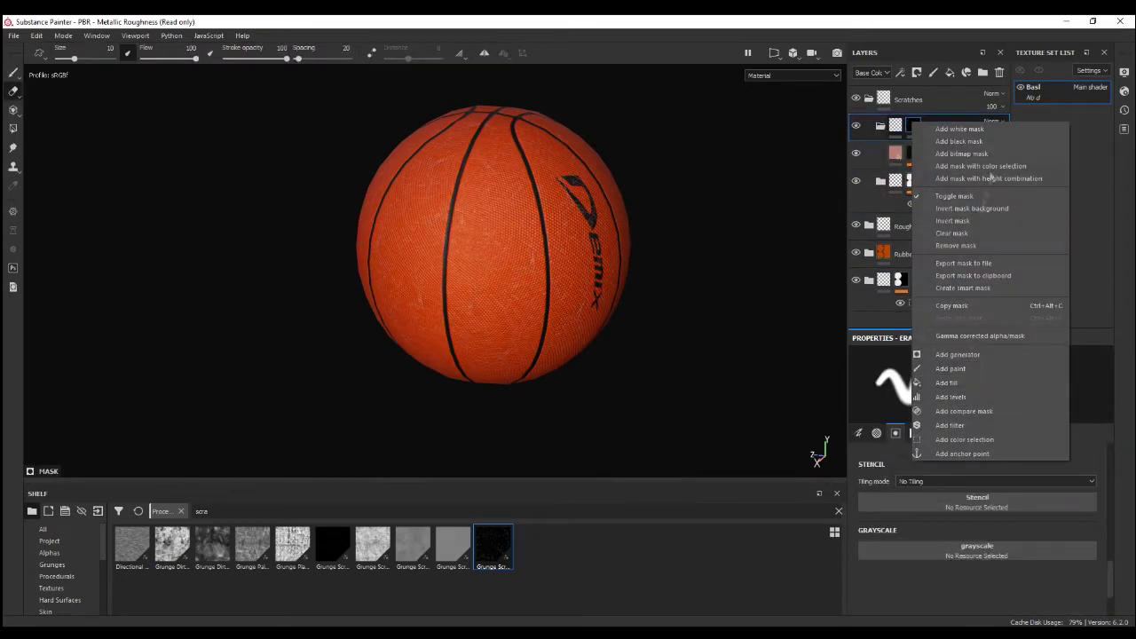
pyautogui.click(980, 166)
pyautogui.click(1084, 475)
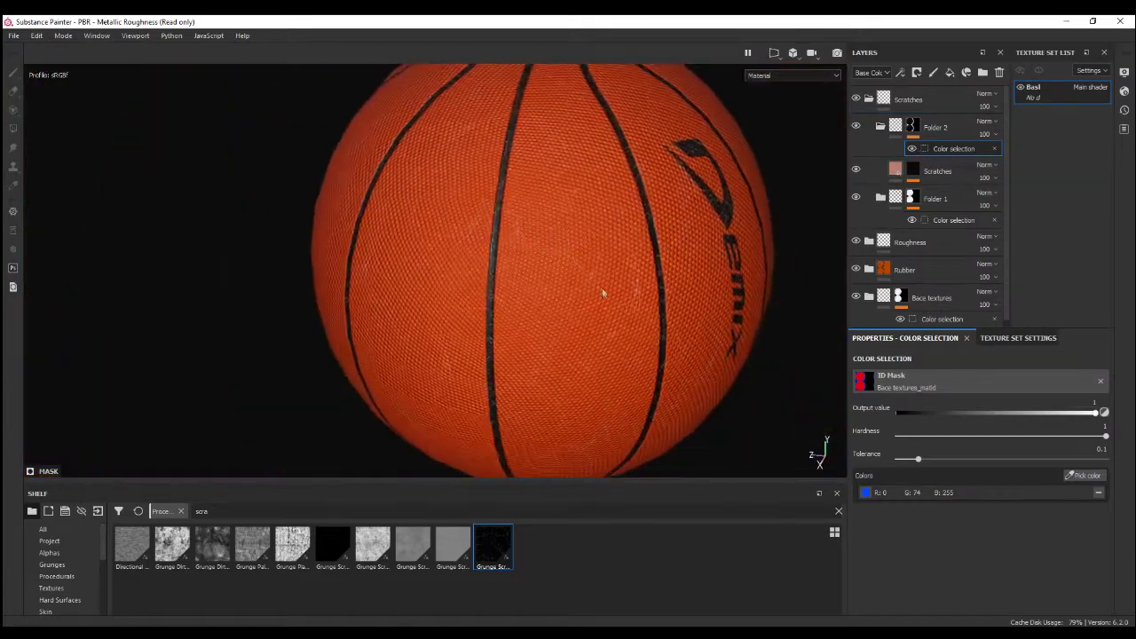
pyautogui.scroll(5, 601, 293)
# Add a fill effect to the copied Scratches mask and adjust its base colour.
pyautogui.click(894, 175)
pyautogui.click(938, 192)
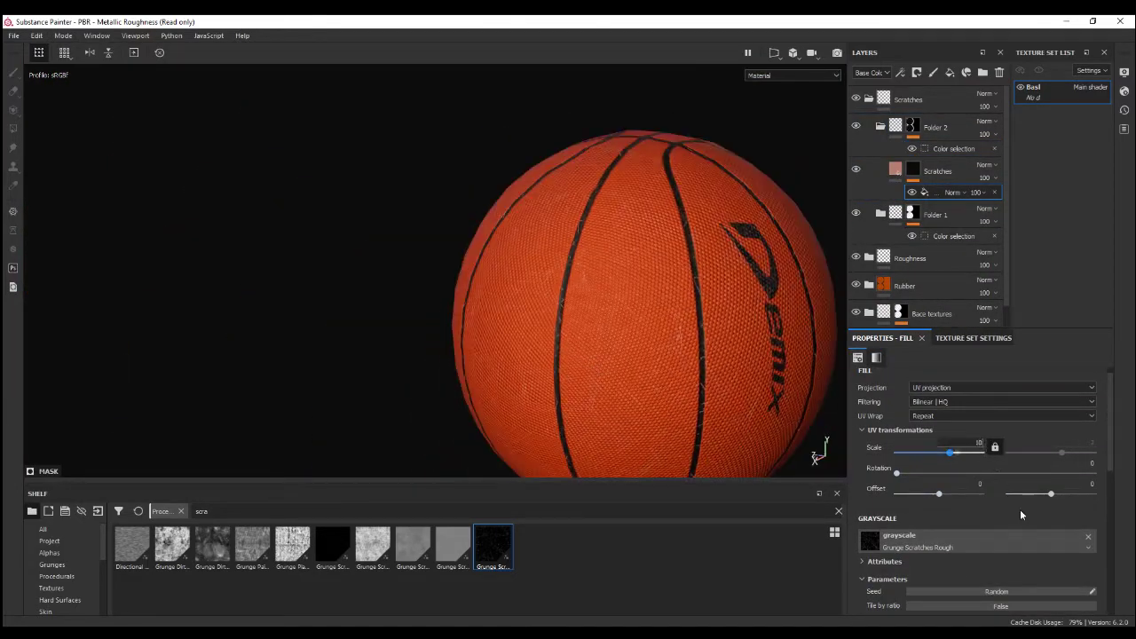
pyautogui.scroll(-3, 1012, 510)
pyautogui.scroll(3, 573, 266)
pyautogui.scroll(2, 573, 266)
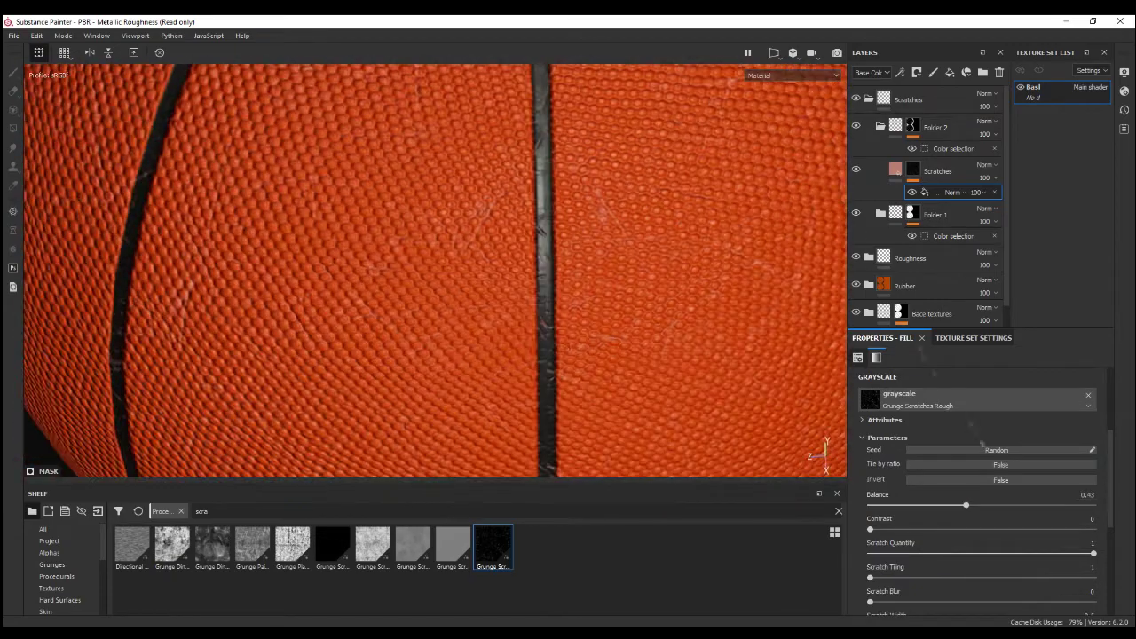
pyautogui.click(938, 170)
# Inspect the scratches and Demix logo around the ball, then save the project as Basketball ball.
pyautogui.scroll(-5, 556, 157)
pyautogui.keyDown('alt'); pyautogui.moveTo(556, 157); pyautogui.dragTo(533, 296); pyautogui.keyUp('alt')
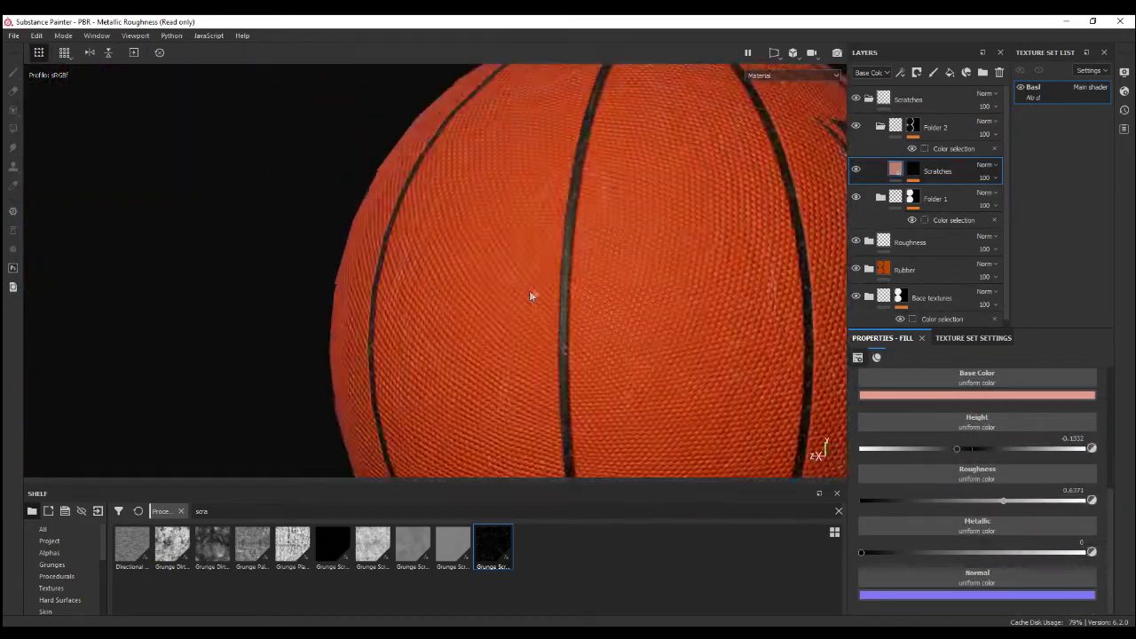
pyautogui.scroll(-4, 526, 258)
pyautogui.keyDown('alt'); pyautogui.moveTo(526, 257); pyautogui.dragTo(637, 269); pyautogui.keyUp('alt')
pyautogui.scroll(5, 637, 268)
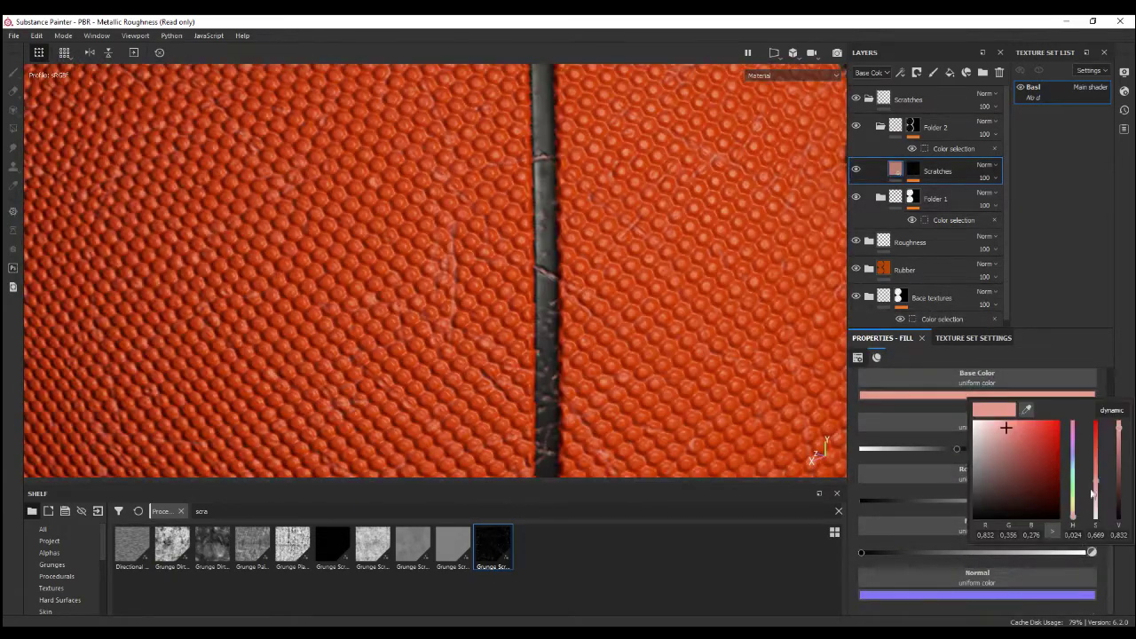
pyautogui.scroll(-5, 608, 274)
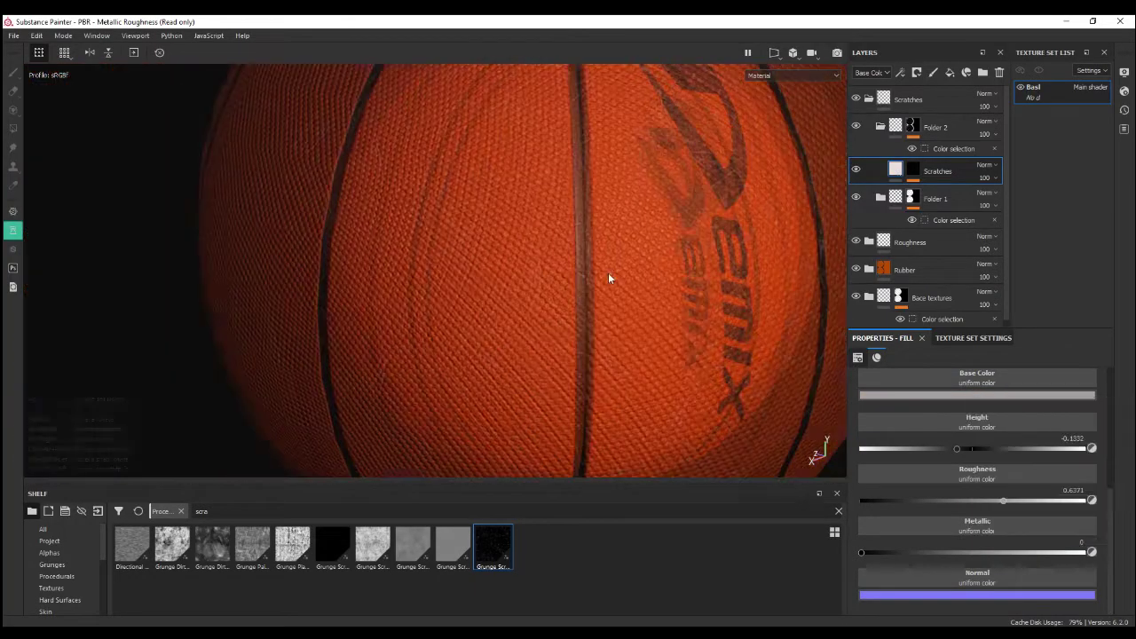
pyautogui.scroll(-3, 616, 261)
pyautogui.scroll(4, 616, 261)
pyautogui.scroll(-2, 611, 233)
pyautogui.keyDown('alt'); pyautogui.moveTo(611, 234); pyautogui.dragTo(654, 233); pyautogui.keyUp('alt')
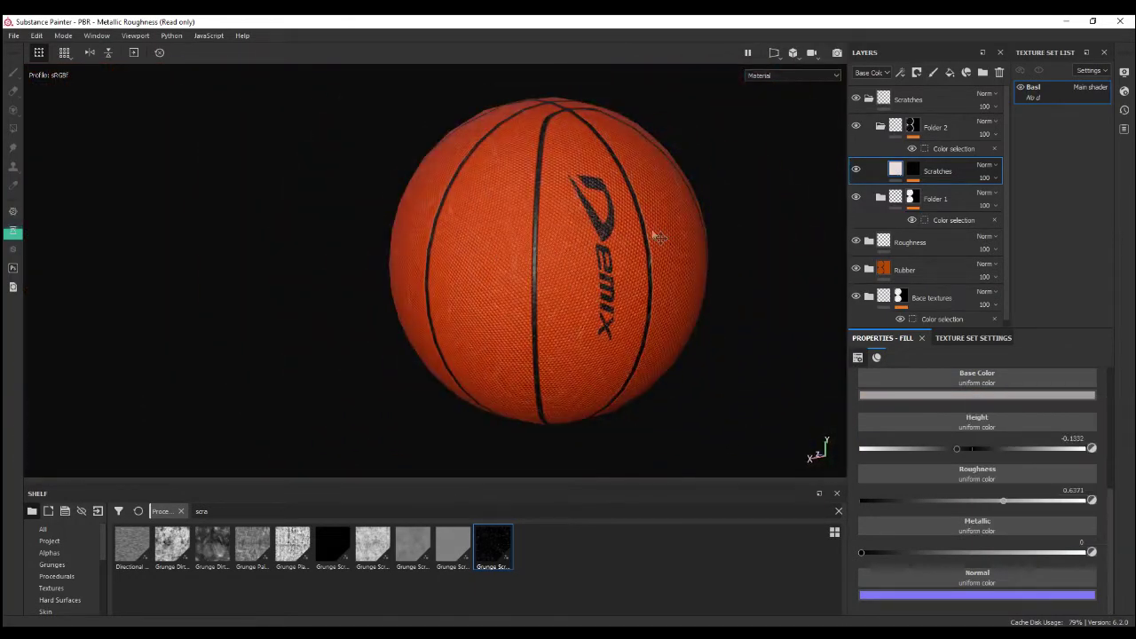
pyautogui.keyDown('alt'); pyautogui.moveTo(540, 183); pyautogui.dragTo(574, 263); pyautogui.keyUp('alt')
pyautogui.scroll(-3, 573, 263)
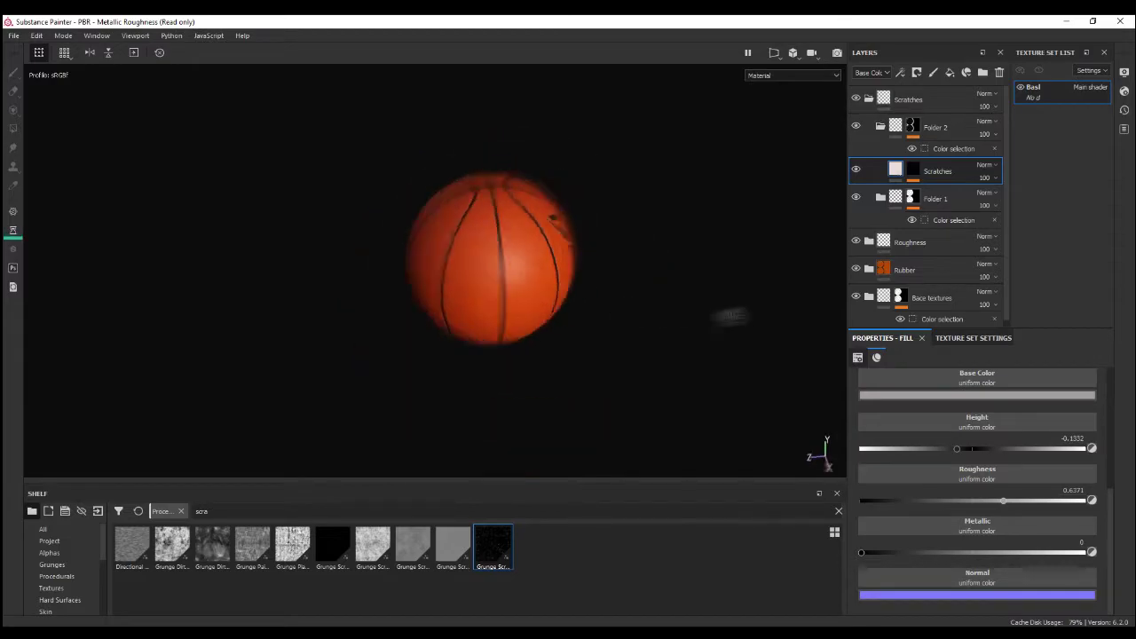
pyautogui.scroll(5, 577, 307)
pyautogui.scroll(2, 510, 241)
pyautogui.scroll(-3, 568, 249)
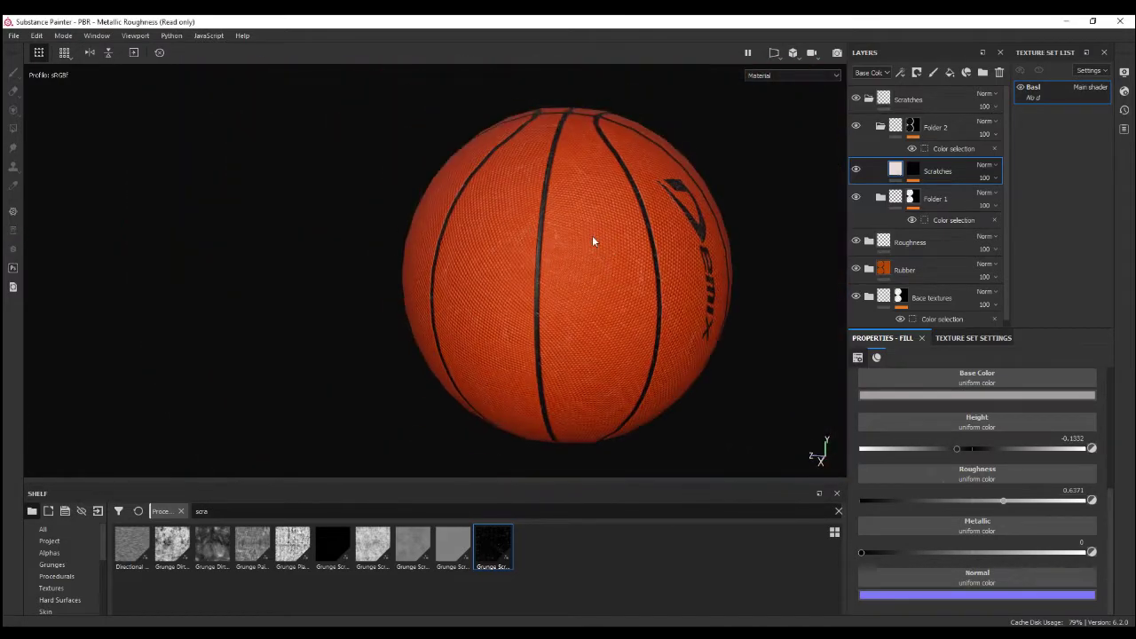
pyautogui.hotkey('ctrl', 's')
pyautogui.press('Return')
# Collapse the Scratches group and create a new top folder containing a fill layer.
pyautogui.click(868, 99)
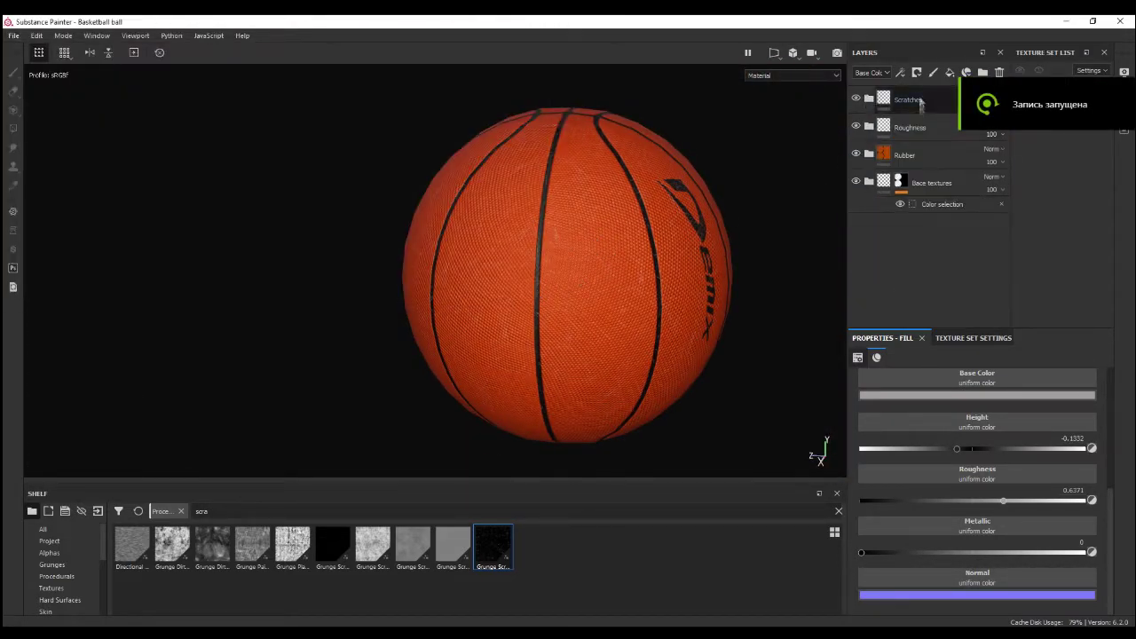
pyautogui.click(982, 71)
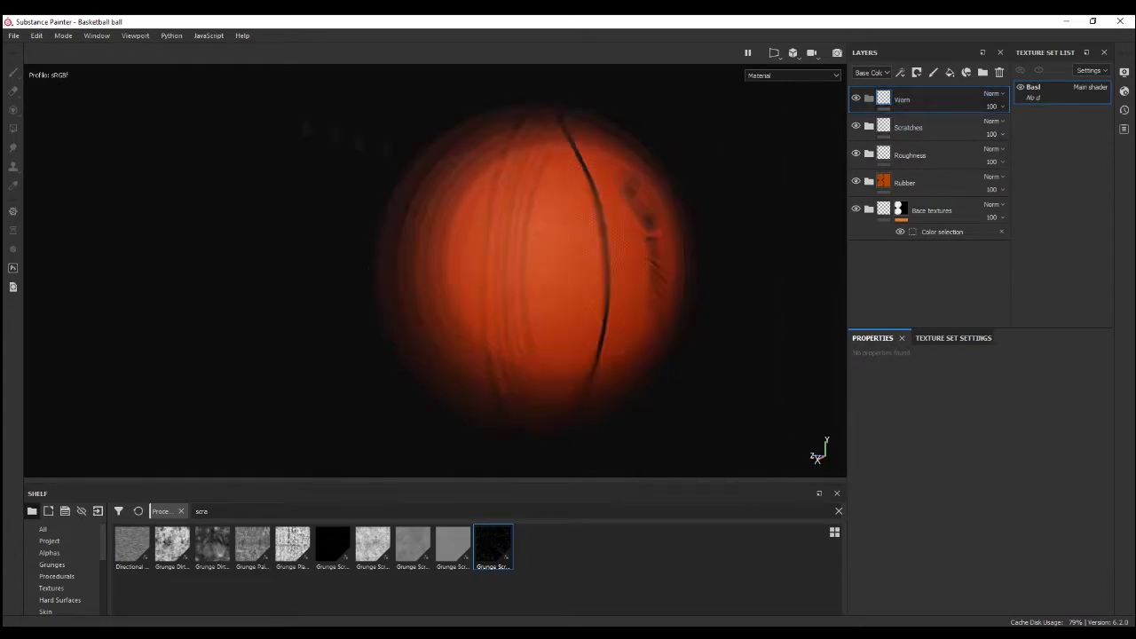
pyautogui.click(949, 72)
pyautogui.rightClick(915, 129)
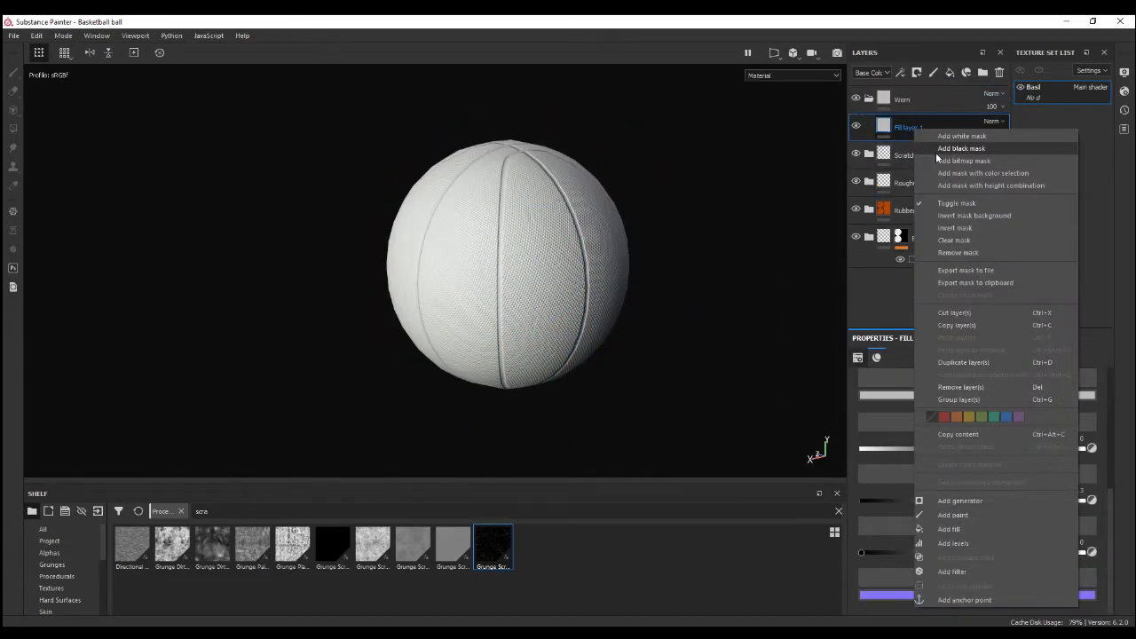
# Apply the old-paint smart mask, found by searching 'old', to Fill layer 1.
pyautogui.click(180, 512)
pyautogui.scroll(-3, 62, 568)
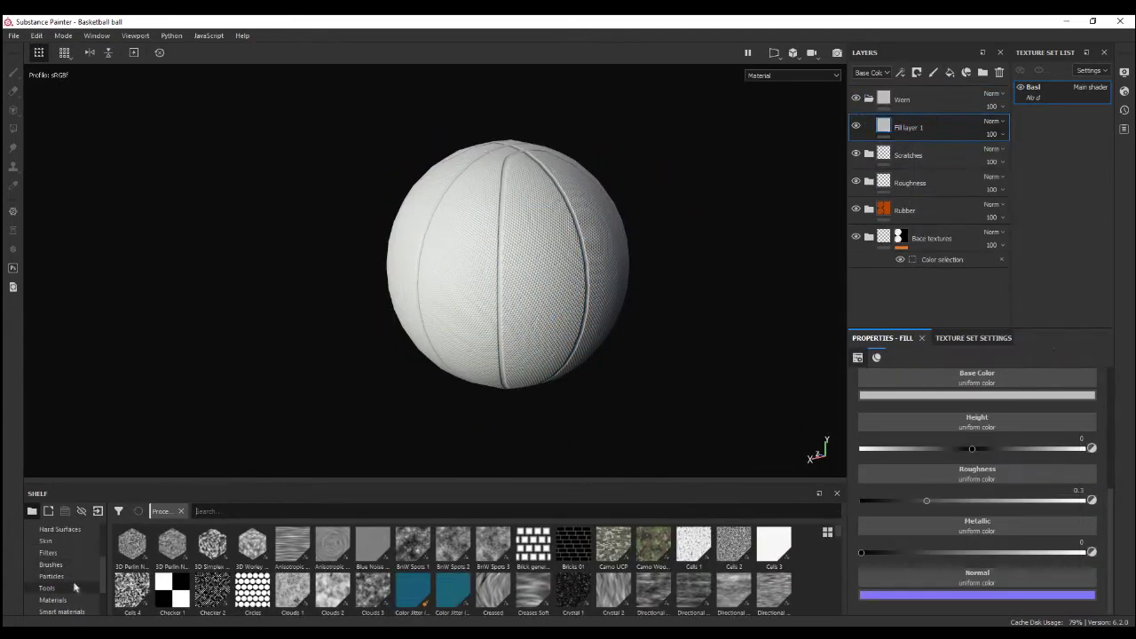
pyautogui.click(58, 587)
pyautogui.click(213, 512)
pyautogui.write('old')
pyautogui.moveTo(174, 543); pyautogui.dragTo(914, 127)
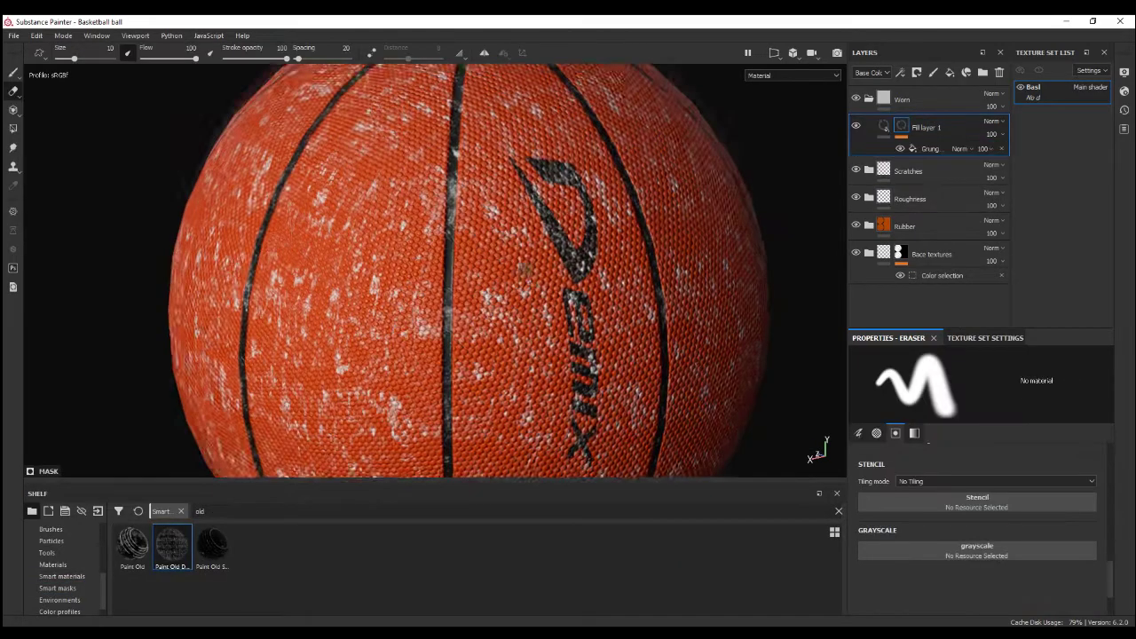
# Try a light-grey base colour on Fill layer 1, then undo it to keep orange-red.
pyautogui.scroll(-2, 965, 429)
pyautogui.click(885, 127)
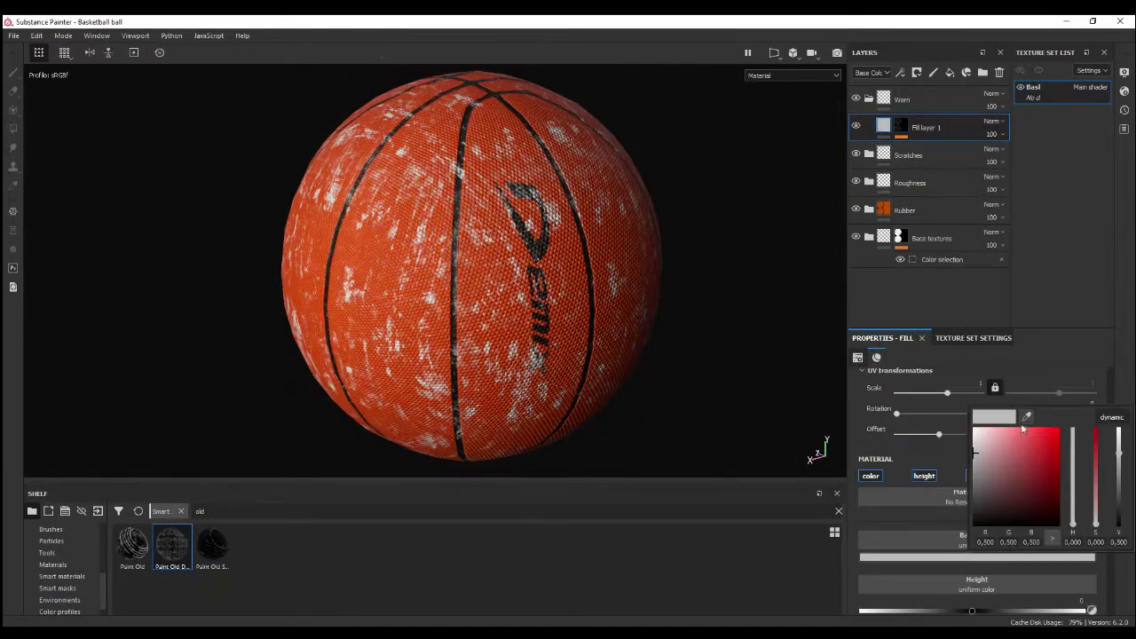
pyautogui.scroll(3, 568, 329)
pyautogui.click(976, 556)
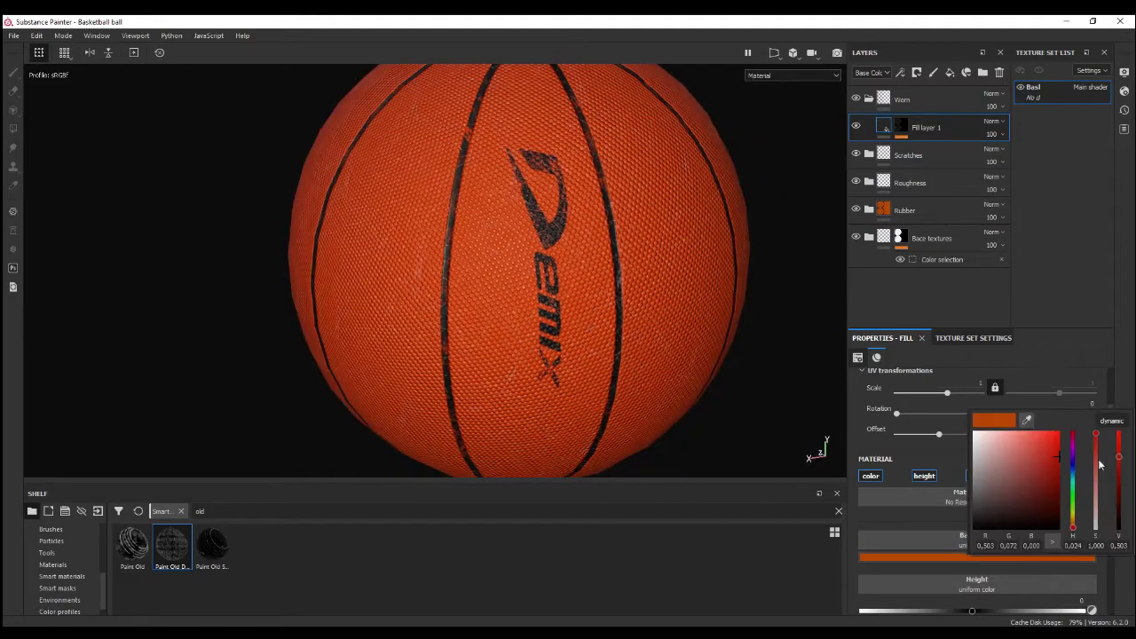
pyautogui.moveTo(1100, 489); pyautogui.dragTo(1096, 528)
pyautogui.scroll(5, 532, 266)
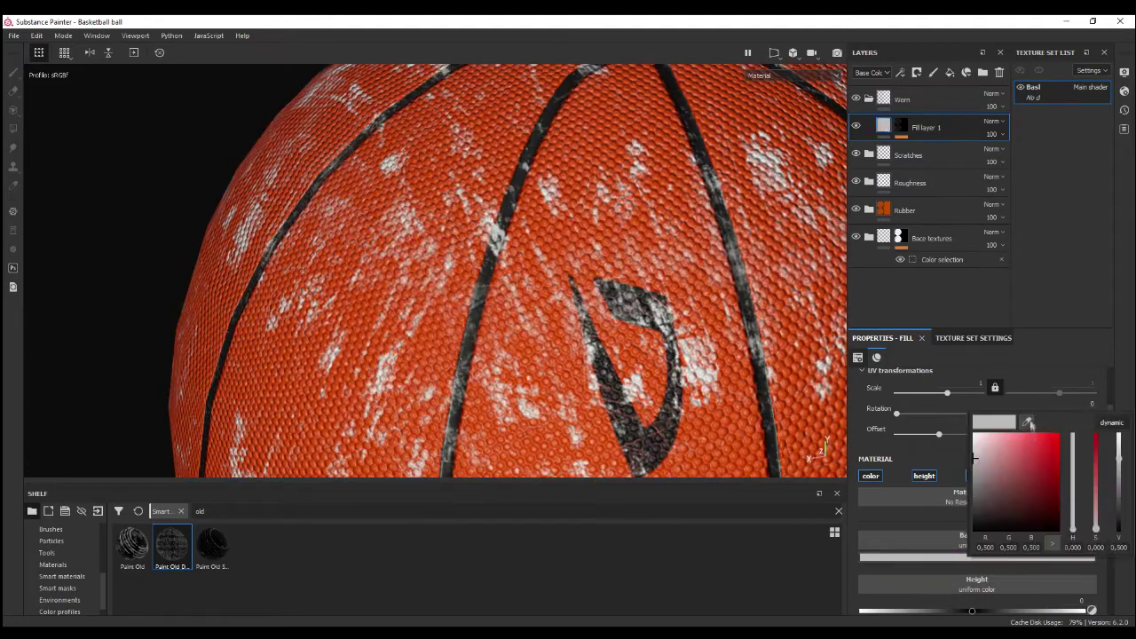
pyautogui.hotkey('ctrl', 'z')
pyautogui.scroll(-5, 634, 249)
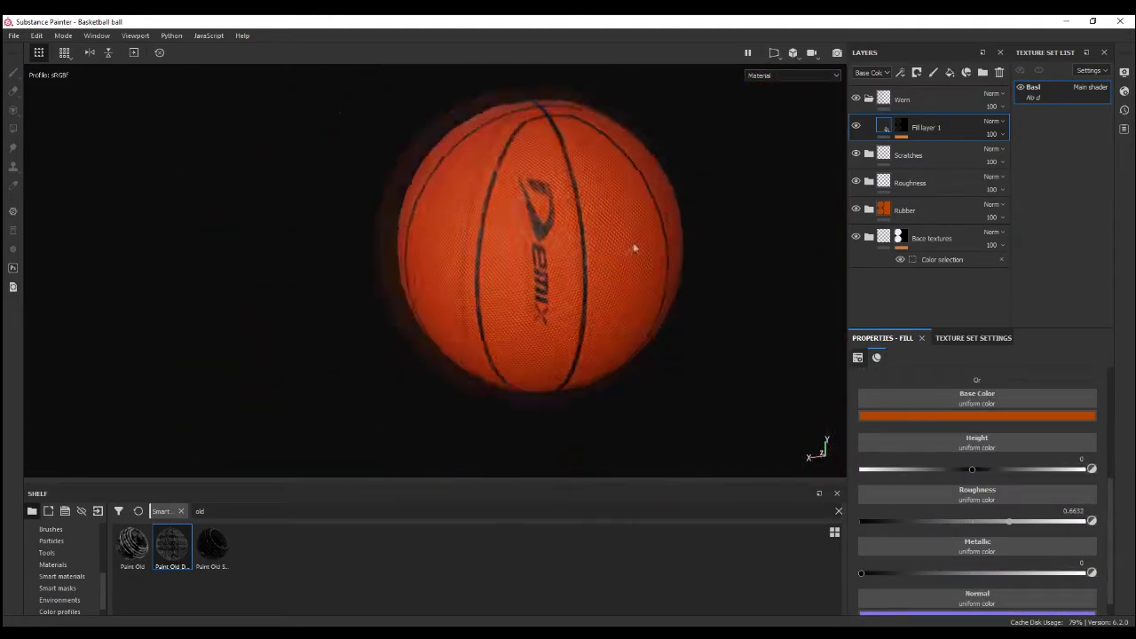
pyautogui.scroll(5, 664, 293)
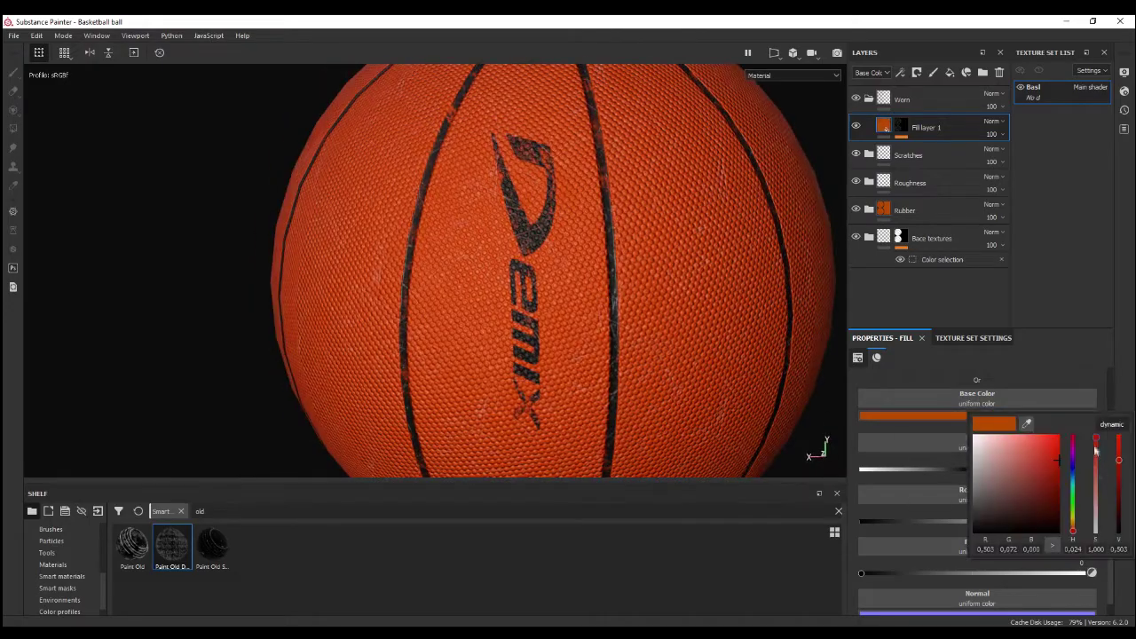
pyautogui.scroll(-3, 581, 290)
pyautogui.scroll(-3, 690, 269)
# Orbit the ball and rotate the lighting to inspect the wear, ending logo-front.
pyautogui.keyDown('alt'); pyautogui.moveTo(690, 269); pyautogui.dragTo(533, 284); pyautogui.keyUp('alt')
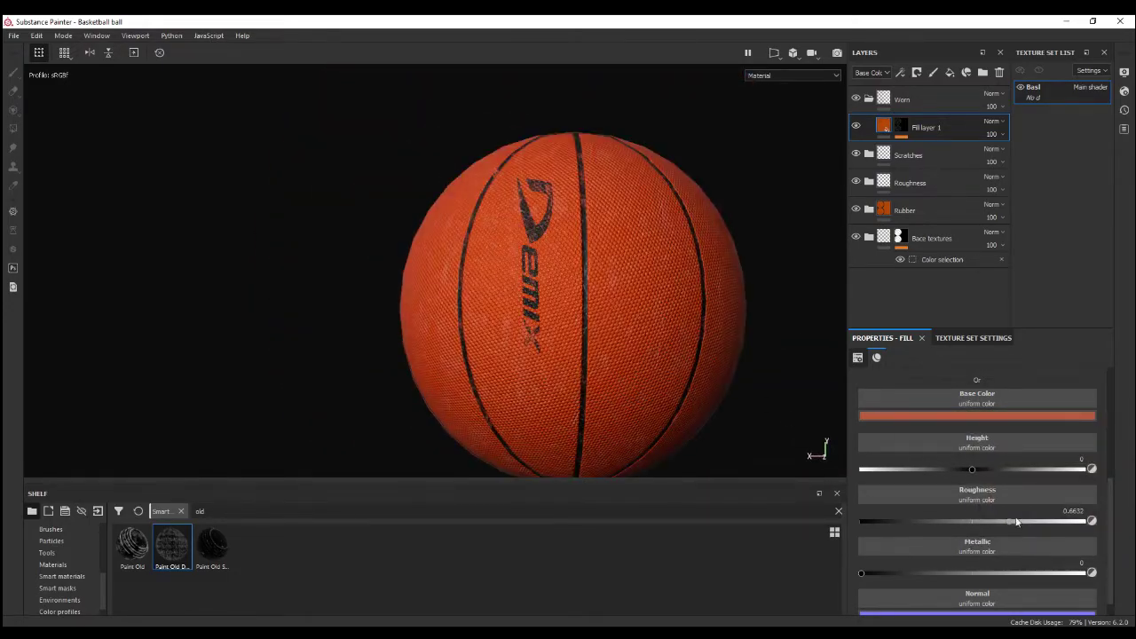
pyautogui.keyDown('alt'); pyautogui.moveTo(444, 302); pyautogui.dragTo(573, 309, button='middle'); pyautogui.keyUp('alt')
pyautogui.keyDown('alt'); pyautogui.moveTo(572, 309); pyautogui.dragTo(684, 304); pyautogui.keyUp('alt')
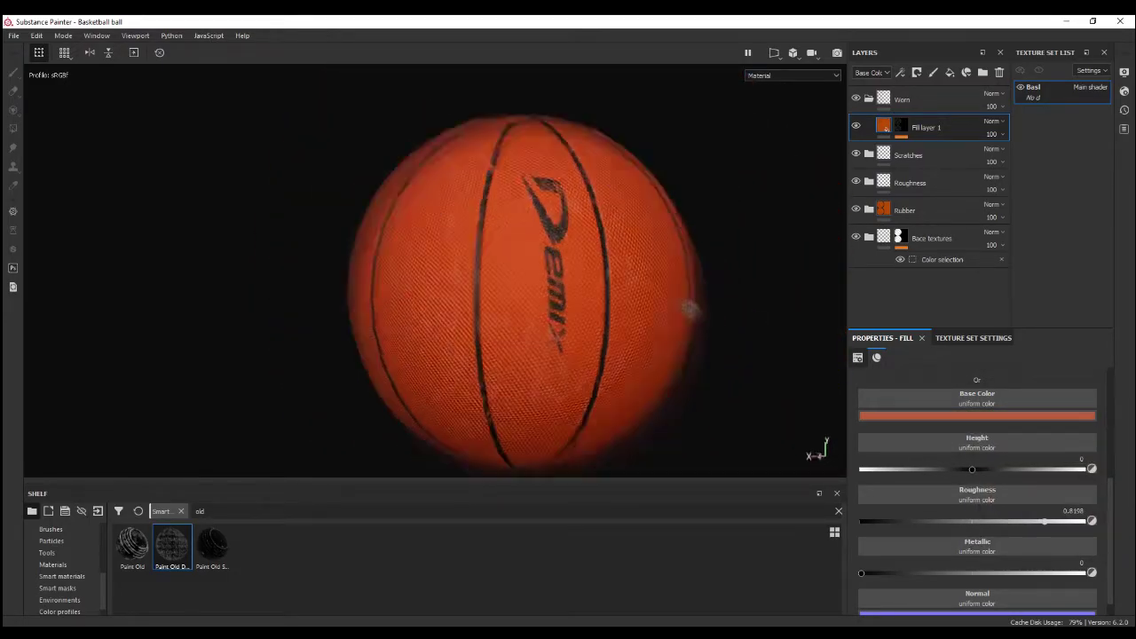
pyautogui.scroll(-1, 984, 504)
pyautogui.keyDown('shift'); pyautogui.moveTo(610, 335); pyautogui.dragTo(512, 242, button='right'); pyautogui.keyUp('shift')
pyautogui.scroll(3, 466, 242)
pyautogui.scroll(2, 554, 327)
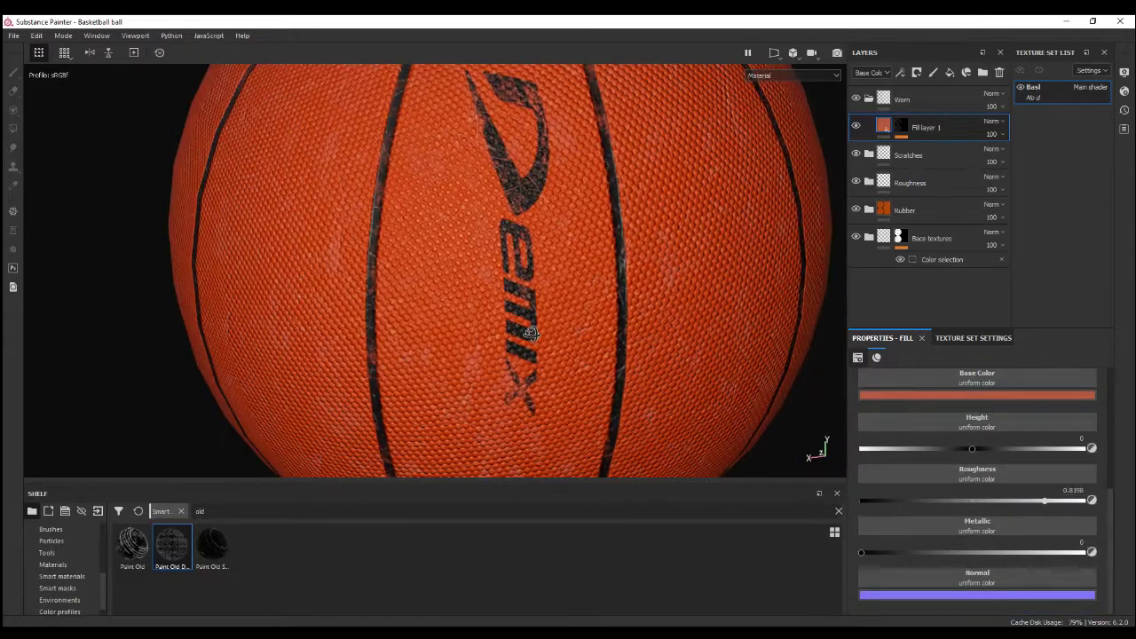
pyautogui.scroll(-2, 553, 327)
pyautogui.scroll(-3, 625, 392)
pyautogui.keyDown('shift'); pyautogui.moveTo(625, 392); pyautogui.dragTo(532, 293, button='right'); pyautogui.keyUp('shift')
pyautogui.scroll(2, 533, 293)
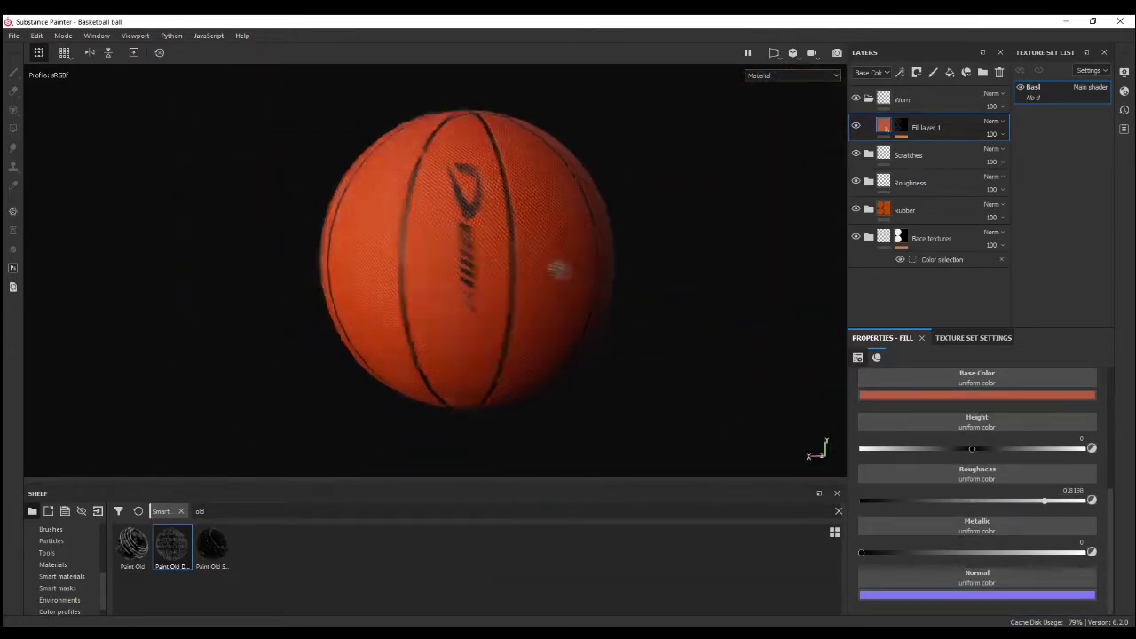
pyautogui.scroll(-2, 508, 278)
pyautogui.keyDown('alt'); pyautogui.moveTo(508, 278); pyautogui.dragTo(665, 343); pyautogui.keyUp('alt')
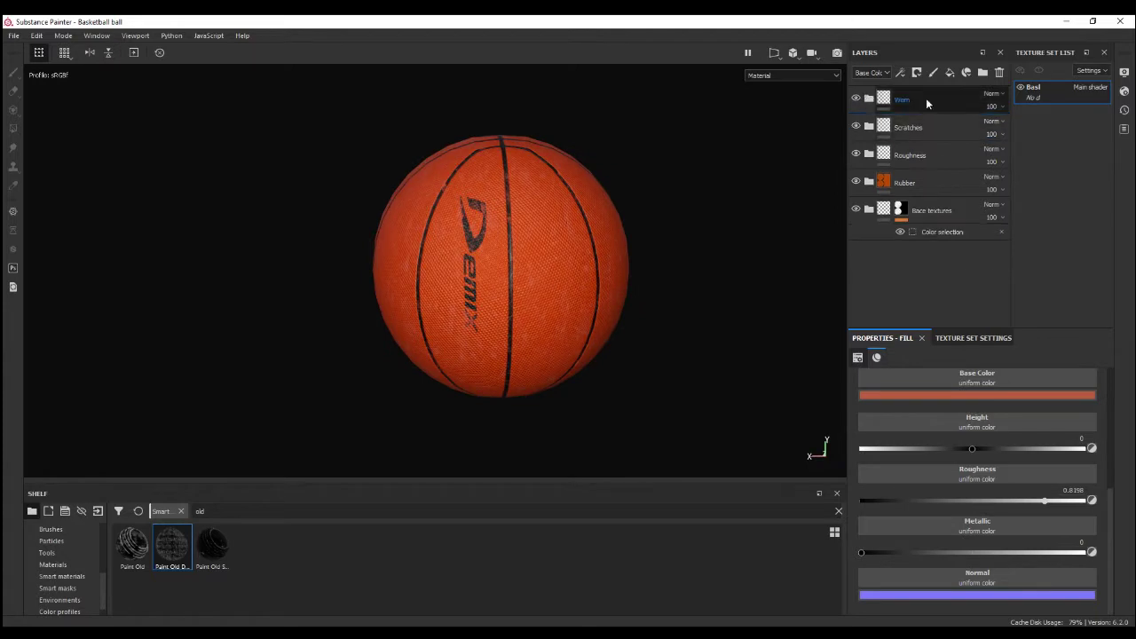
# Create a new folder above Worn with a fill layer renamed Dirt.
pyautogui.click(925, 97)
pyautogui.click(951, 76)
pyautogui.write('Dirt')
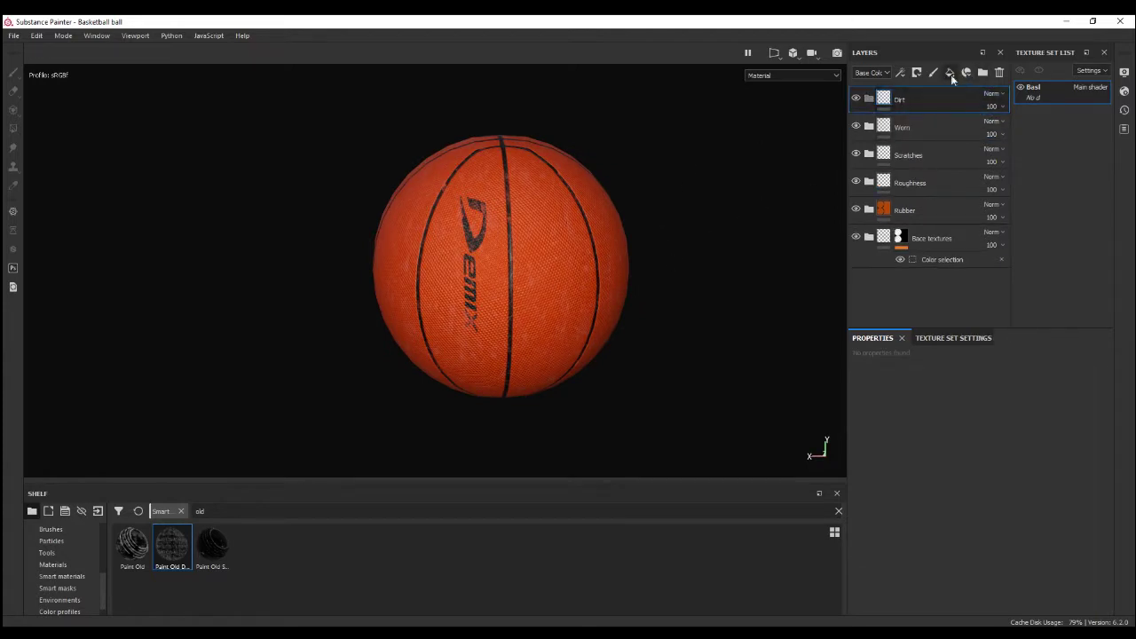
pyautogui.click(949, 72)
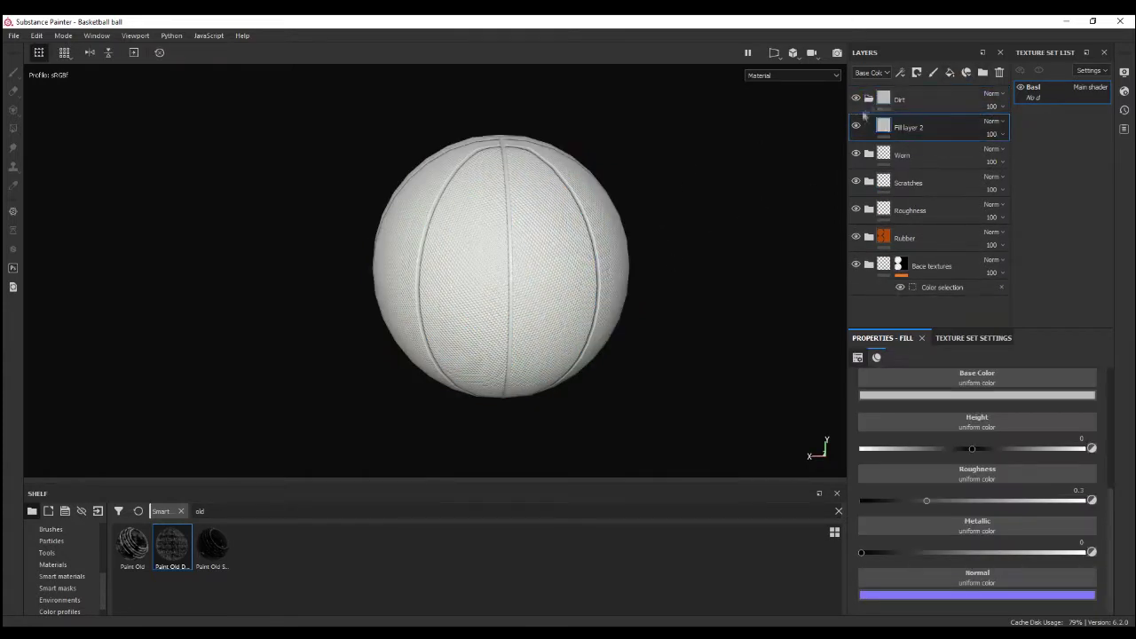
pyautogui.rightClick(905, 129)
pyautogui.doubleClick(903, 129)
pyautogui.write('Dirt')
# Give the Dirt layer a black mask with a fill effect.
pyautogui.rightClick(900, 130)
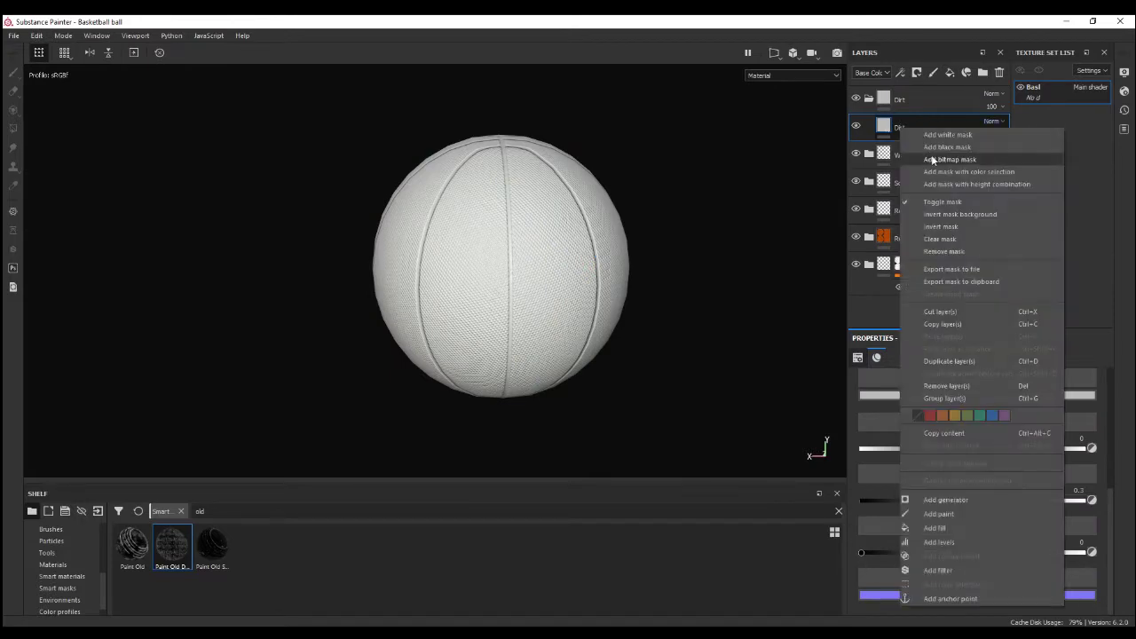
pyautogui.click(932, 142)
pyautogui.rightClick(901, 127)
pyautogui.click(950, 384)
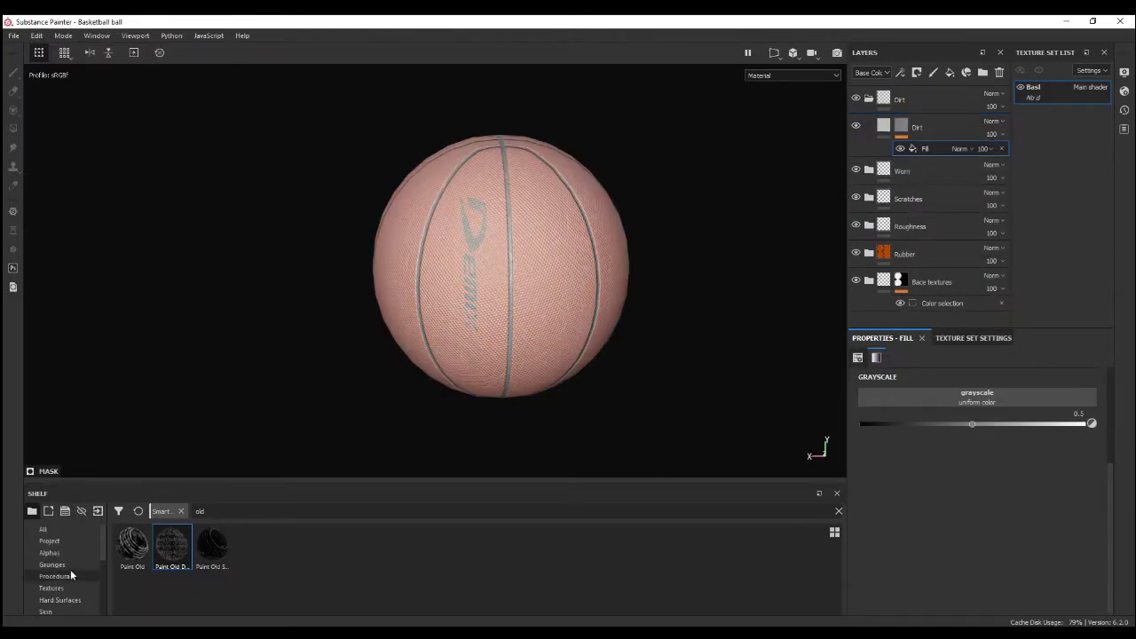
# Try Grunge Wipe Directional and Directional Heavy, settling on Grunge Wipe Smudgy Soft for the mask.
pyautogui.click(62, 565)
pyautogui.moveTo(613, 545); pyautogui.dragTo(976, 397)
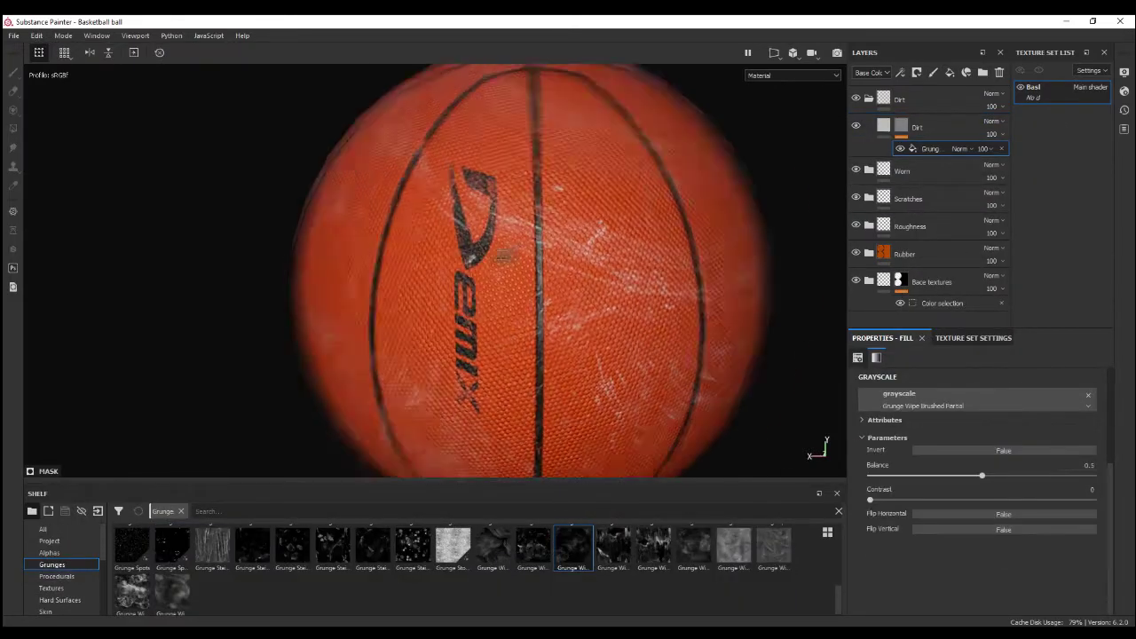
pyautogui.moveTo(654, 546); pyautogui.dragTo(976, 398)
pyautogui.scroll(-5, 656, 377)
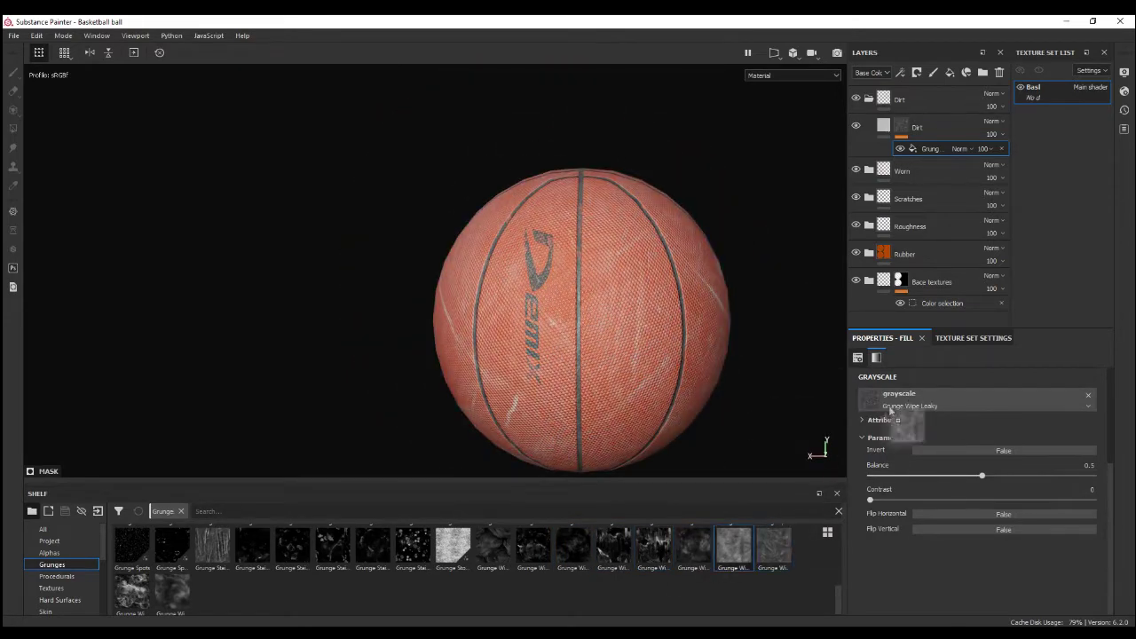
pyautogui.moveTo(172, 593); pyautogui.dragTo(958, 398)
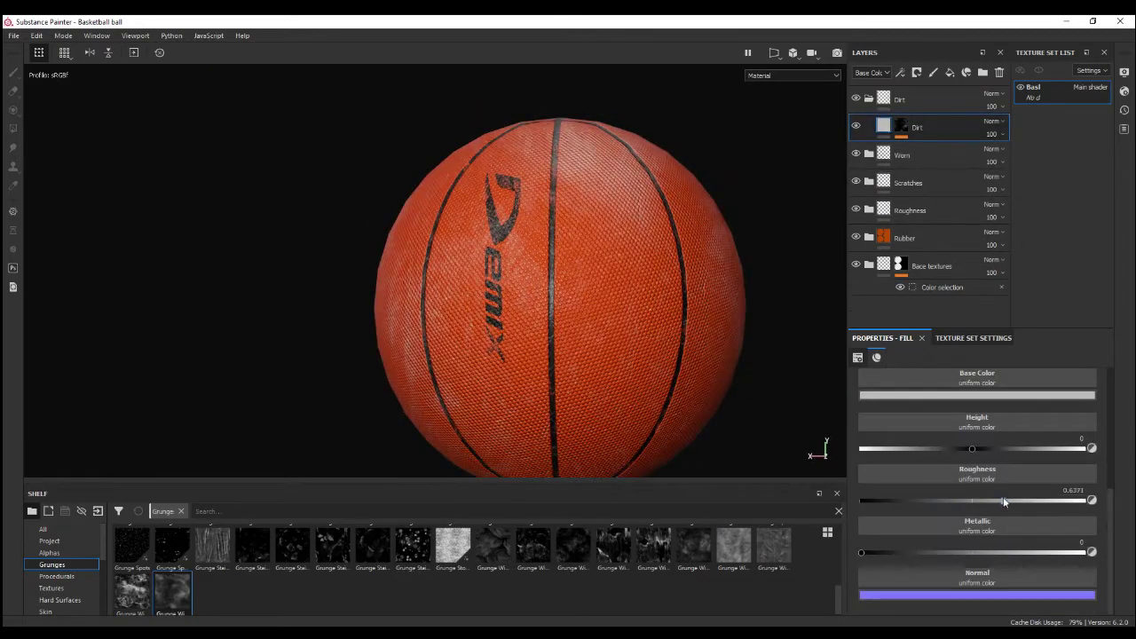
# Raise Dirt roughness to about 0.79 and make its colour a desaturated dark grey (value 0.233).
pyautogui.moveTo(1004, 501); pyautogui.dragTo(1036, 501)
pyautogui.keyDown('alt'); pyautogui.moveTo(550, 287); pyautogui.dragTo(497, 292); pyautogui.keyUp('alt')
pyautogui.scroll(-3, 479, 293)
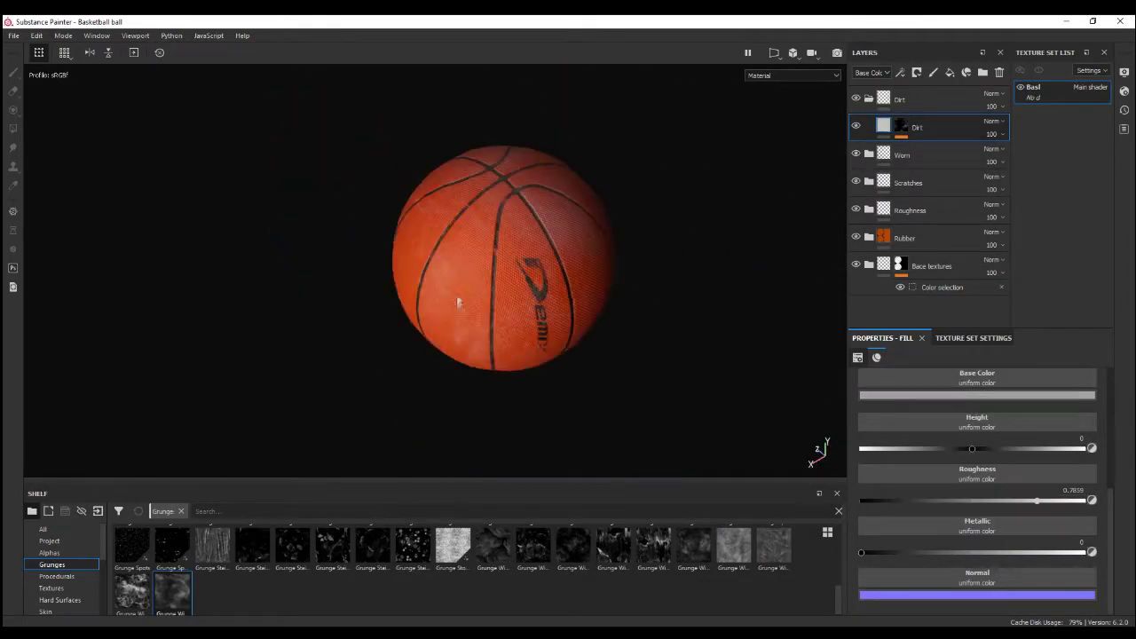
pyautogui.click(976, 395)
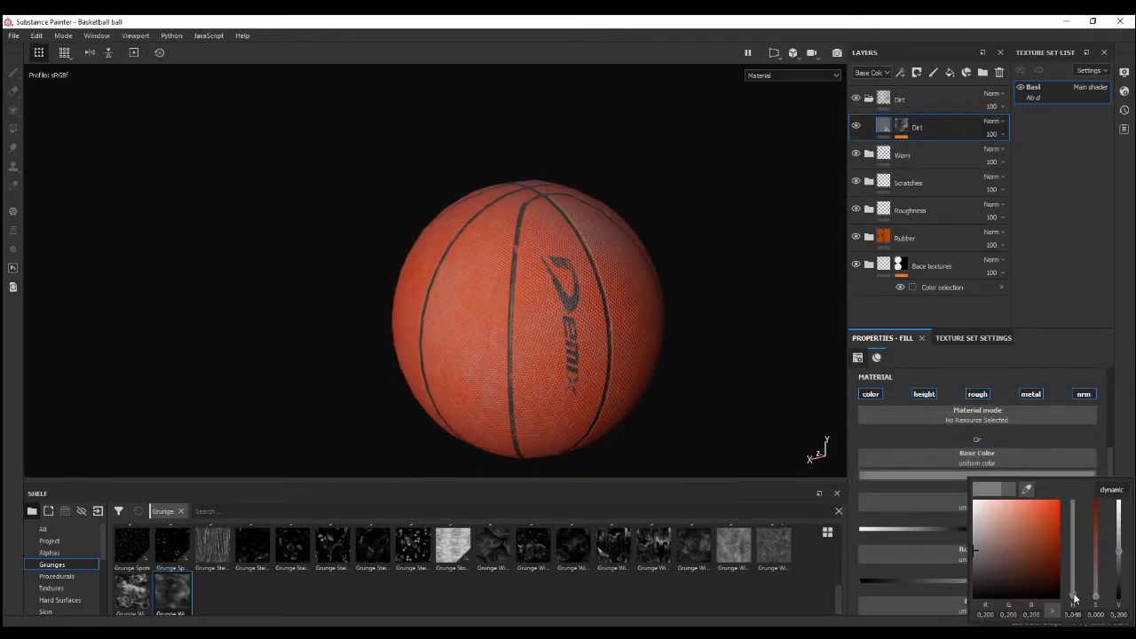
pyautogui.click(958, 475)
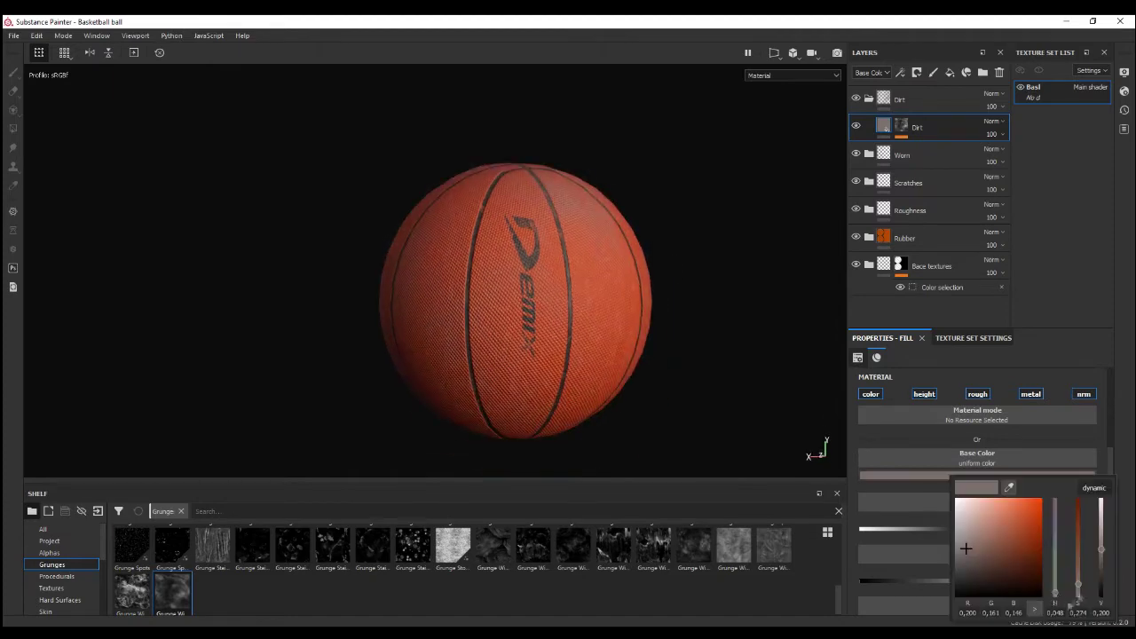
pyautogui.moveTo(1014, 538); pyautogui.dragTo(957, 536)
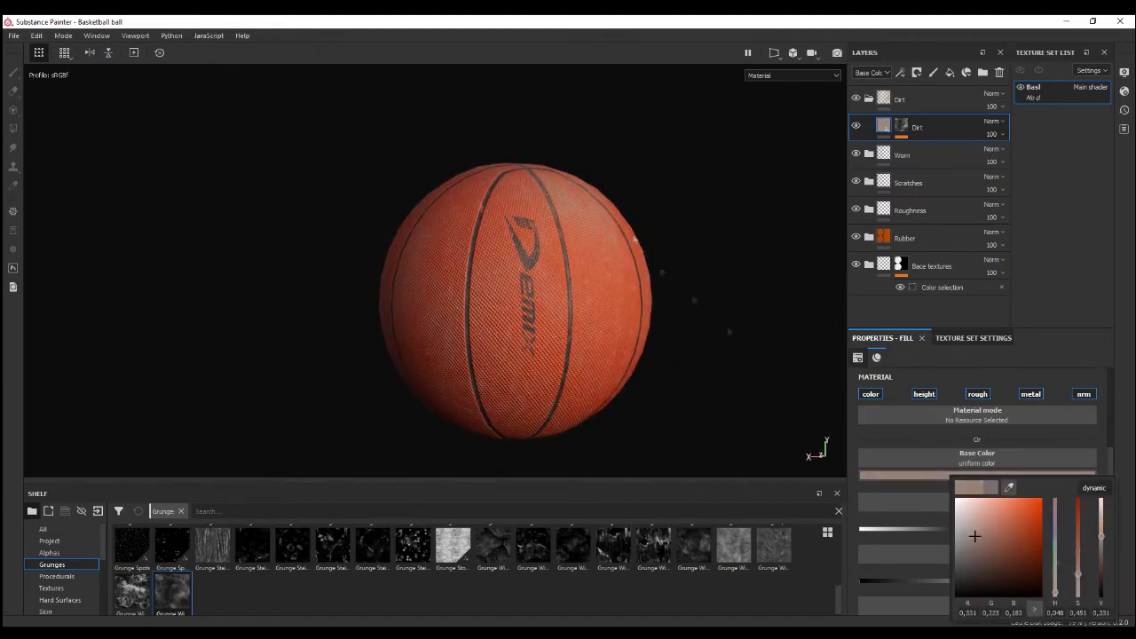
pyautogui.keyDown('alt'); pyautogui.moveTo(726, 326); pyautogui.dragTo(675, 338); pyautogui.keyUp('alt')
pyautogui.click(976, 475)
pyautogui.moveTo(1118, 536); pyautogui.dragTo(1121, 555)
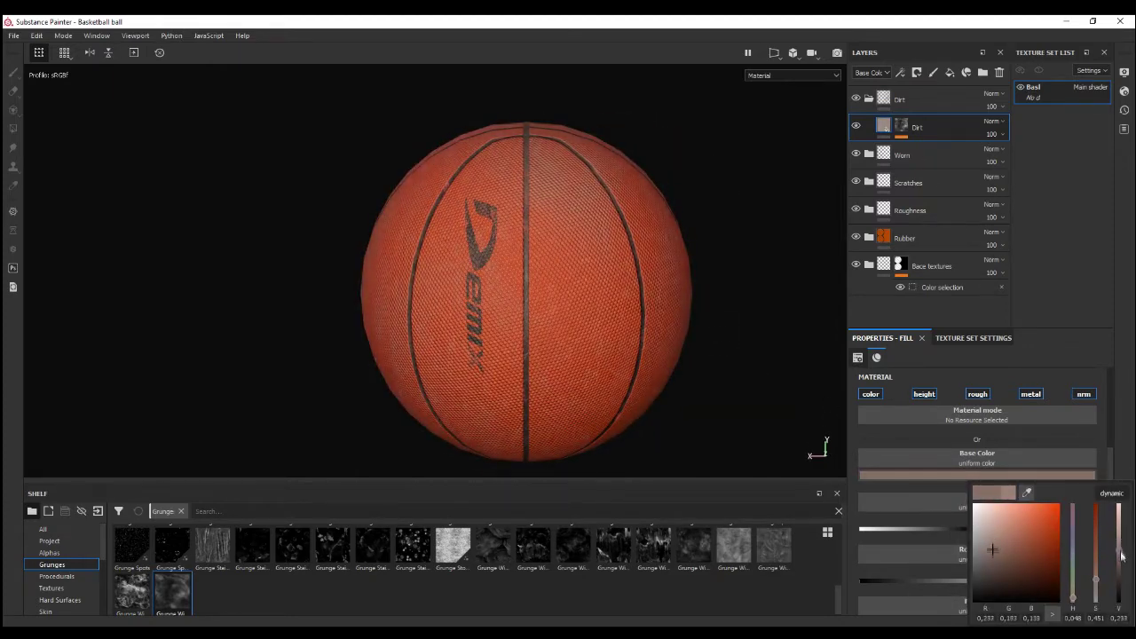
pyautogui.keyDown('alt'); pyautogui.moveTo(467, 307); pyautogui.dragTo(473, 332); pyautogui.keyUp('alt')
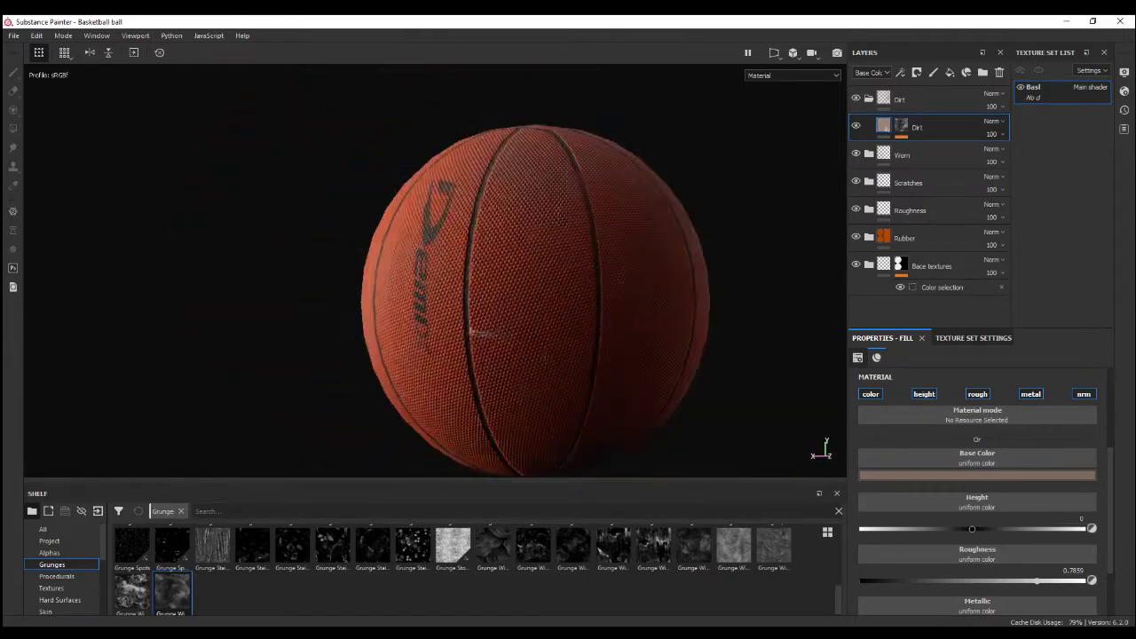
# Set Dirt roughness to 0.8512, then briefly delete the layer and undo the deletion.
pyautogui.moveTo(1067, 581); pyautogui.dragTo(1055, 581)
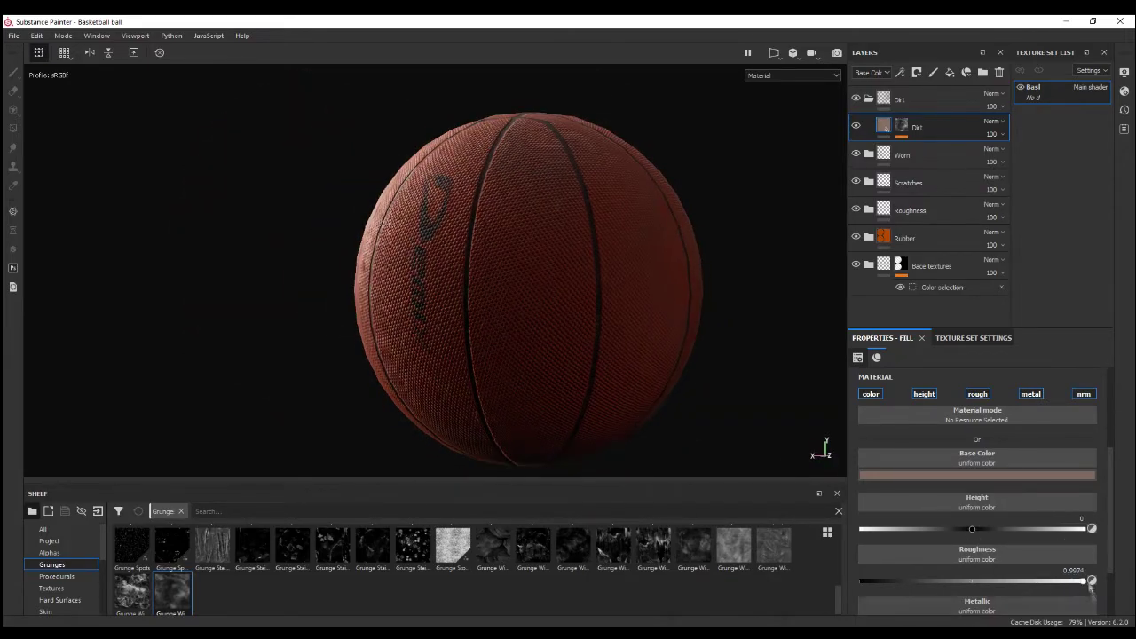
pyautogui.keyDown('alt'); pyautogui.moveTo(583, 236); pyautogui.dragTo(582, 241); pyautogui.keyUp('alt')
pyautogui.press('Delete')
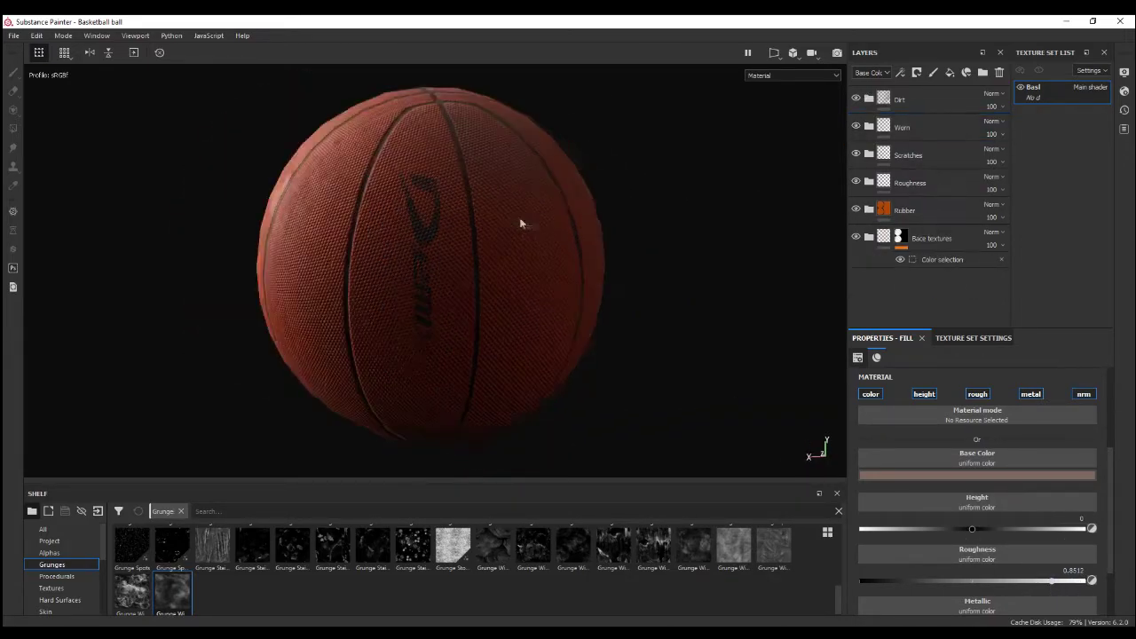
pyautogui.keyDown('alt'); pyautogui.moveTo(520, 223); pyautogui.dragTo(670, 350); pyautogui.keyUp('alt')
pyautogui.keyDown('alt'); pyautogui.moveTo(670, 351); pyautogui.dragTo(532, 329, button='right'); pyautogui.keyUp('alt')
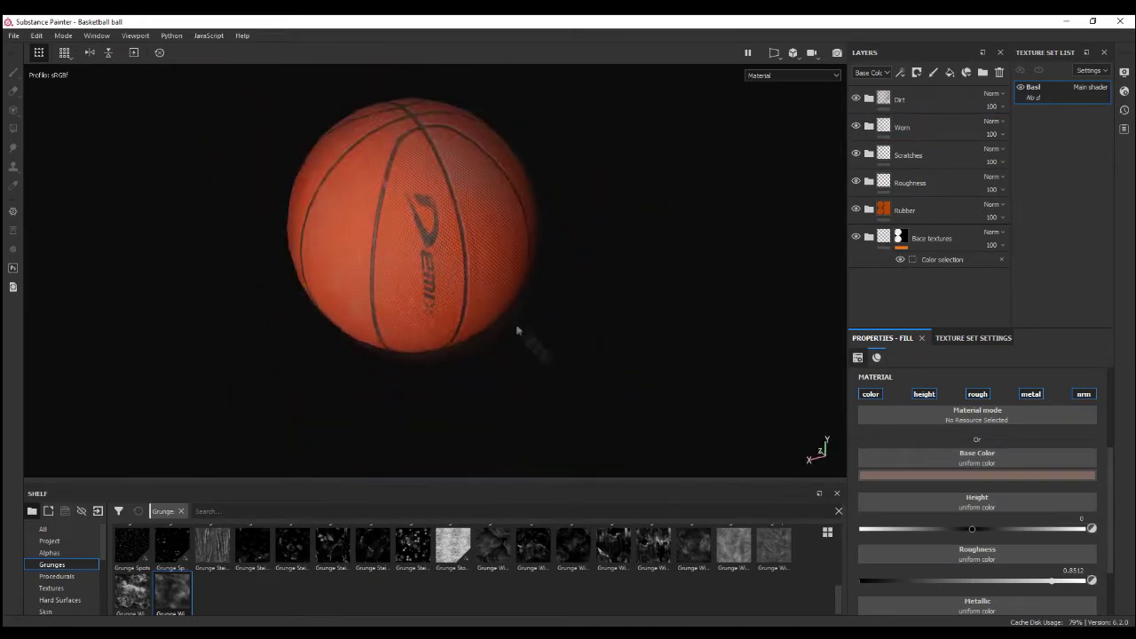
pyautogui.hotkey('ctrl', 'z')
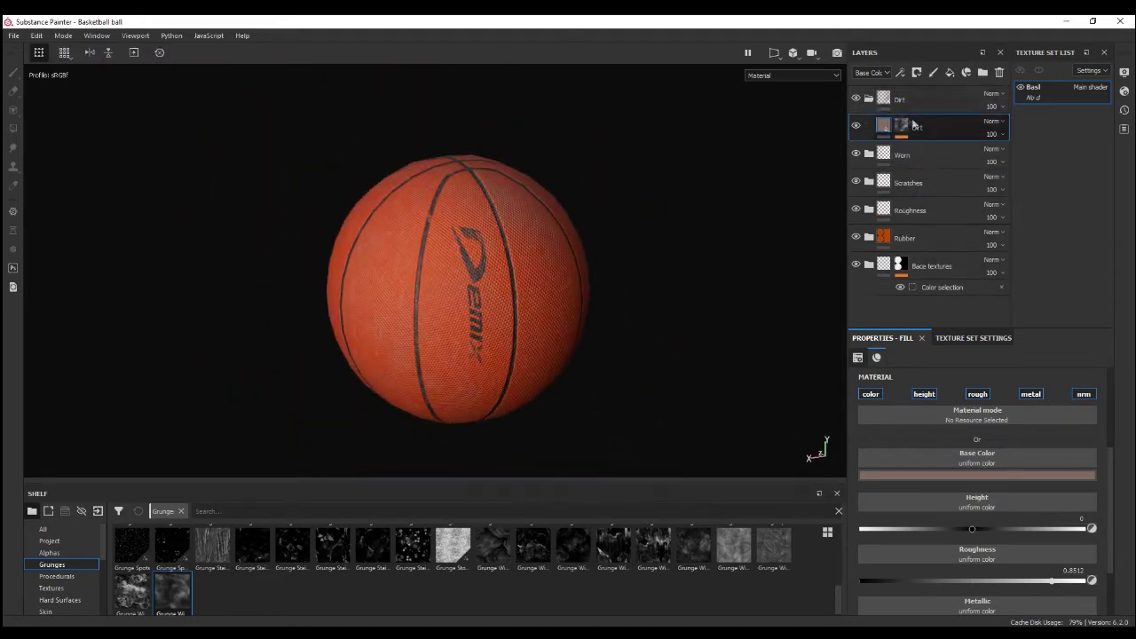
# Duplicate the Dirt layer and reset the copy's mask to black.
pyautogui.click(912, 124)
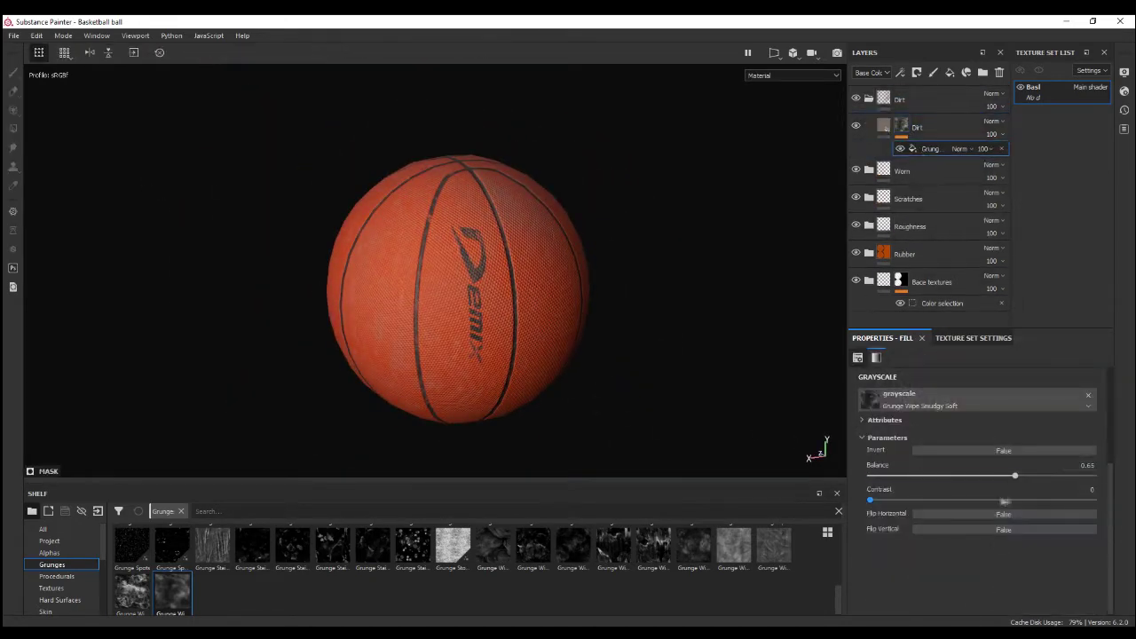
pyautogui.keyDown('alt'); pyautogui.moveTo(567, 284); pyautogui.dragTo(616, 353); pyautogui.keyUp('alt')
pyautogui.hotkey('ctrl', 'd')
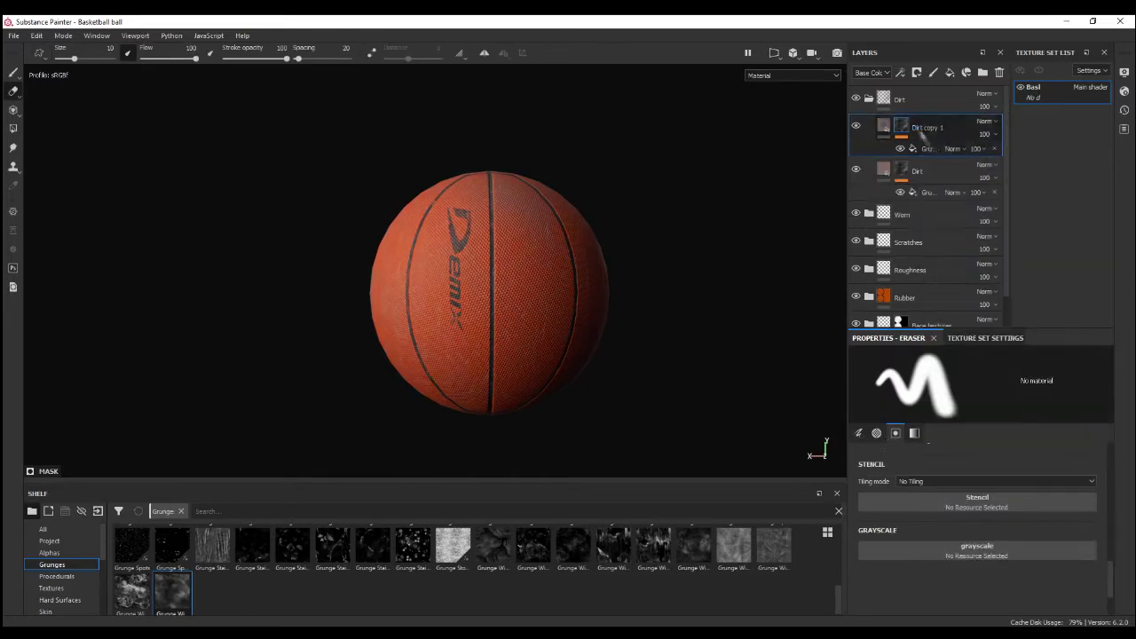
pyautogui.rightClick(914, 129)
pyautogui.click(945, 145)
pyautogui.scroll(-2, 58, 573)
# Mask Dirt copy with the Dirt Dry smart mask at 0.93 global balance and hide Dirt.
pyautogui.scroll(-2, 58, 572)
pyautogui.click(61, 565)
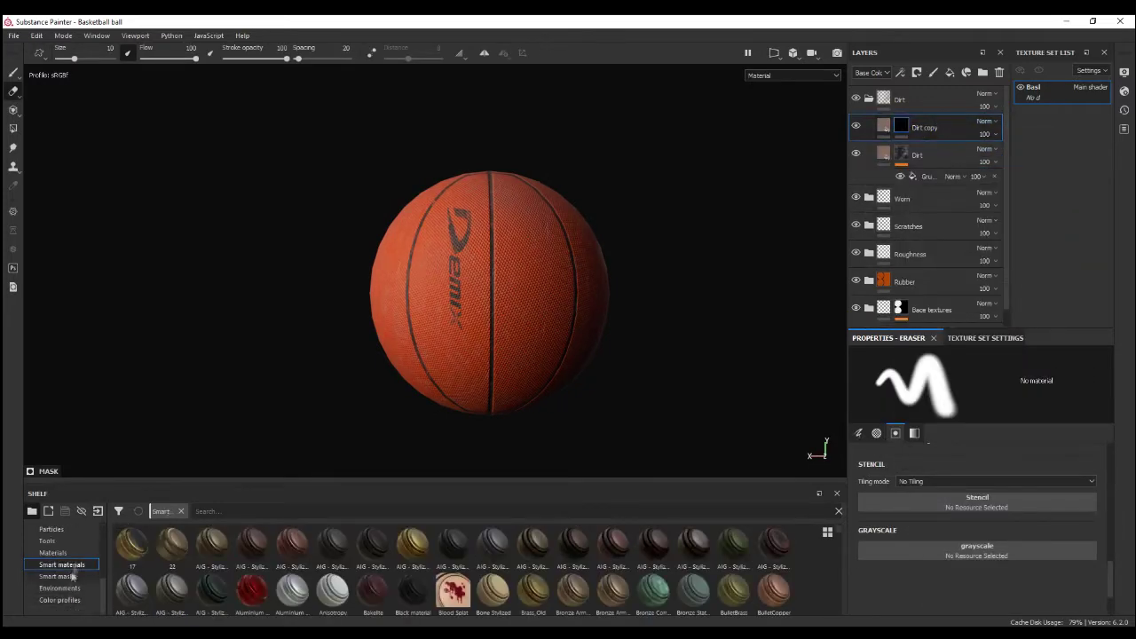
pyautogui.click(57, 576)
pyautogui.moveTo(366, 548); pyautogui.dragTo(914, 127)
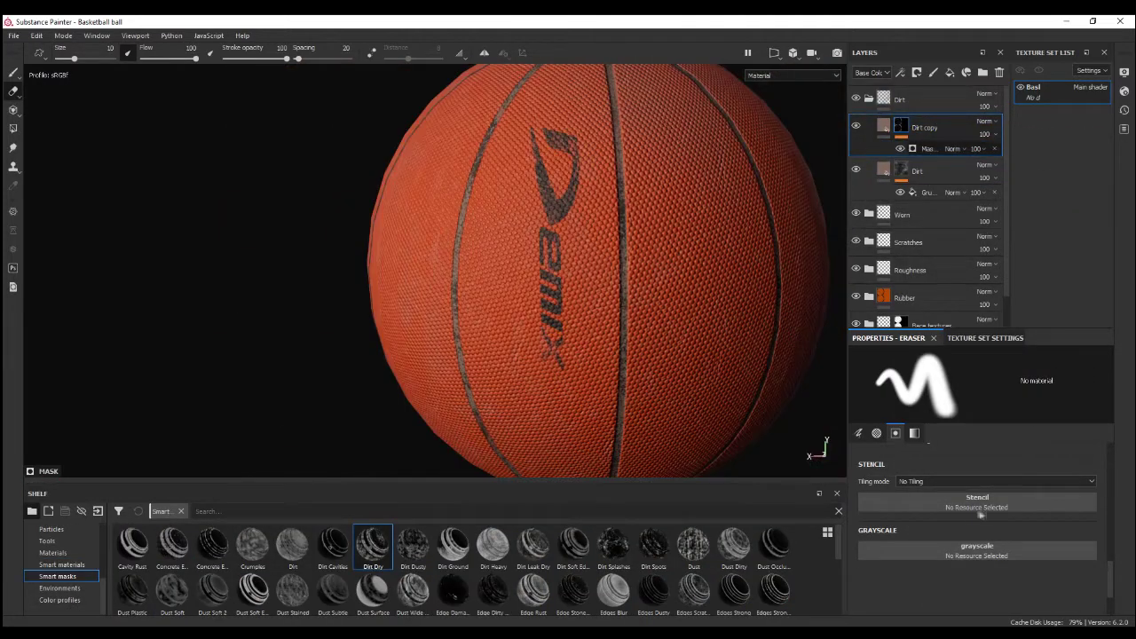
pyautogui.click(930, 149)
pyautogui.moveTo(1045, 482); pyautogui.dragTo(1083, 477)
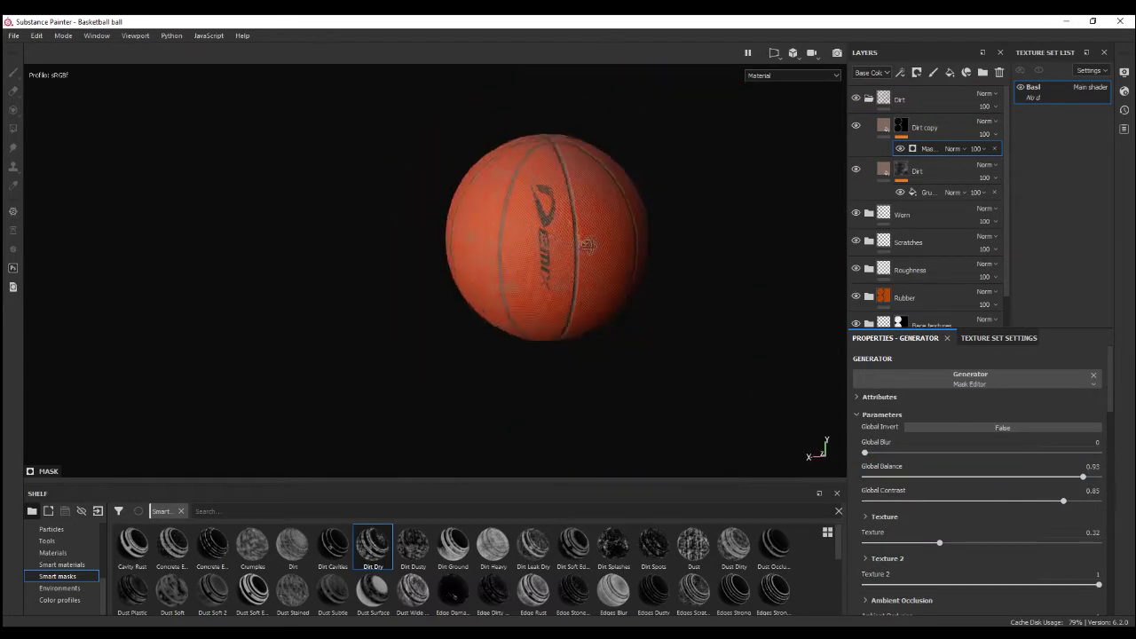
pyautogui.click(856, 170)
# Make Dirt copy's base colour dark grey and switch to working on its mask.
pyautogui.click(855, 297)
pyautogui.click(856, 297)
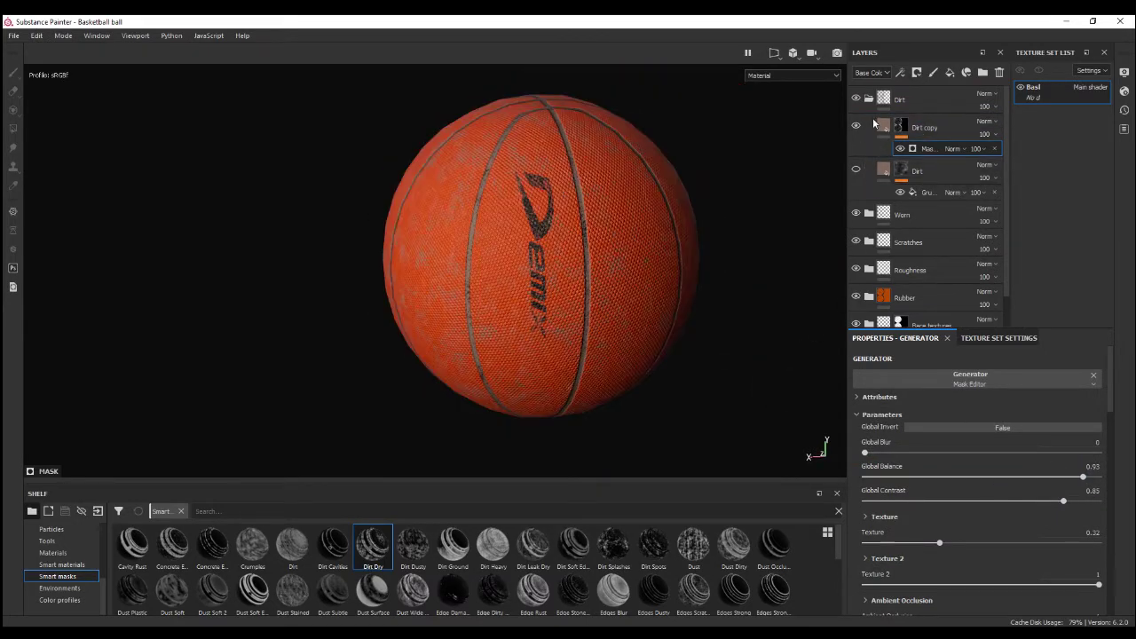
pyautogui.click(927, 127)
pyautogui.scroll(3, 519, 271)
pyautogui.scroll(-3, 519, 271)
pyautogui.click(976, 475)
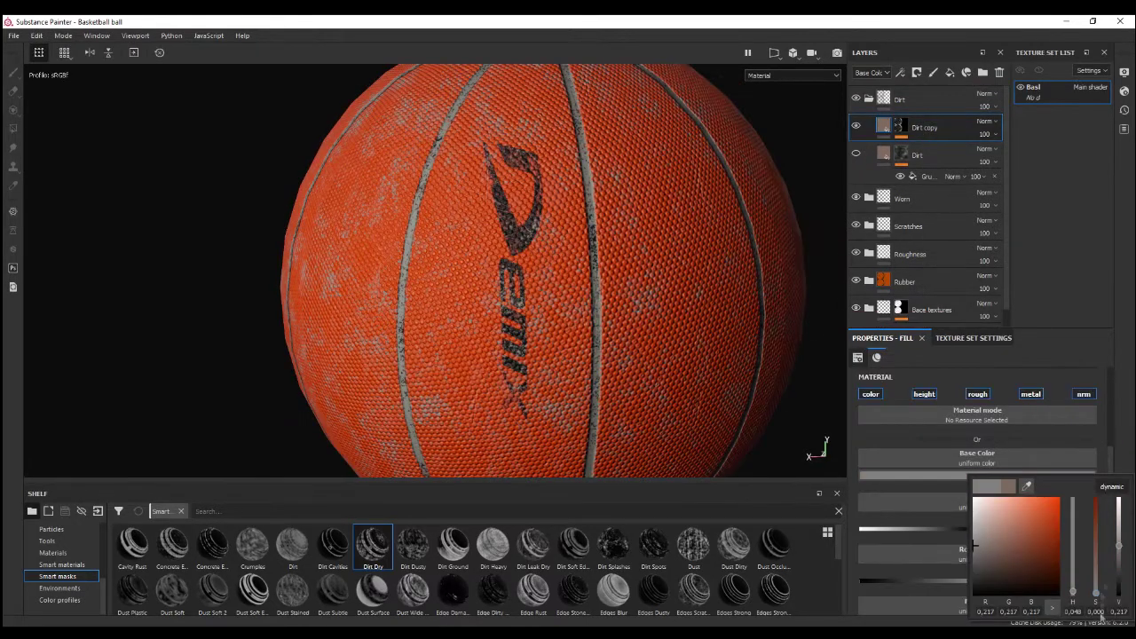
pyautogui.click(985, 608)
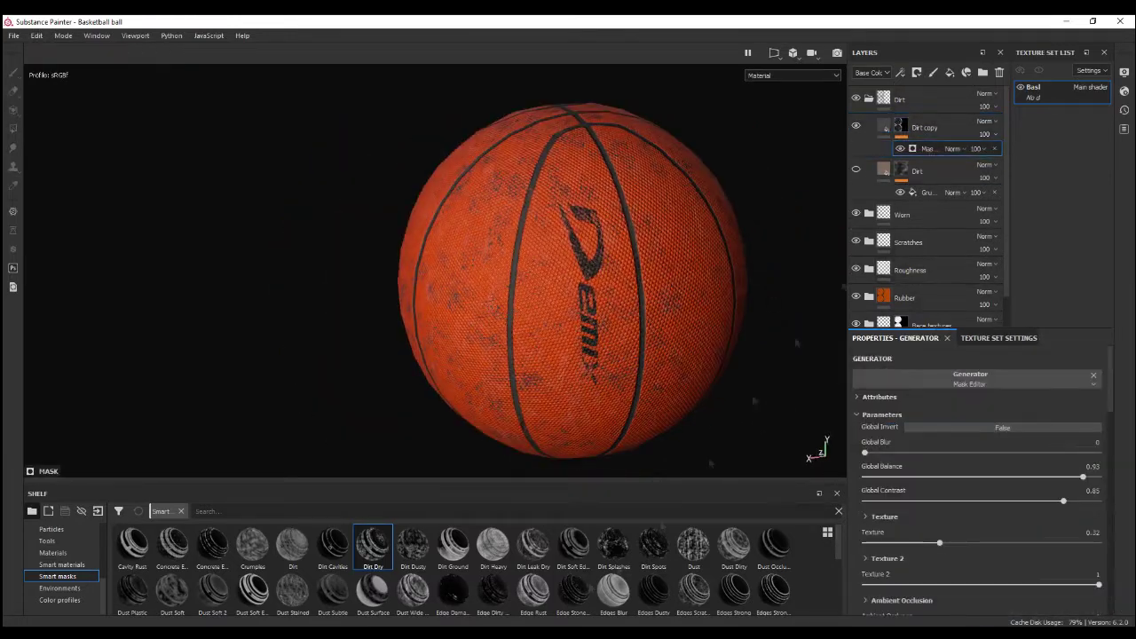
pyautogui.press('2')
pyautogui.moveTo(373, 543)
pyautogui.mouseDown()
pyautogui.moveTo(328, 557)
pyautogui.moveTo(923, 133)
pyautogui.mouseUp()
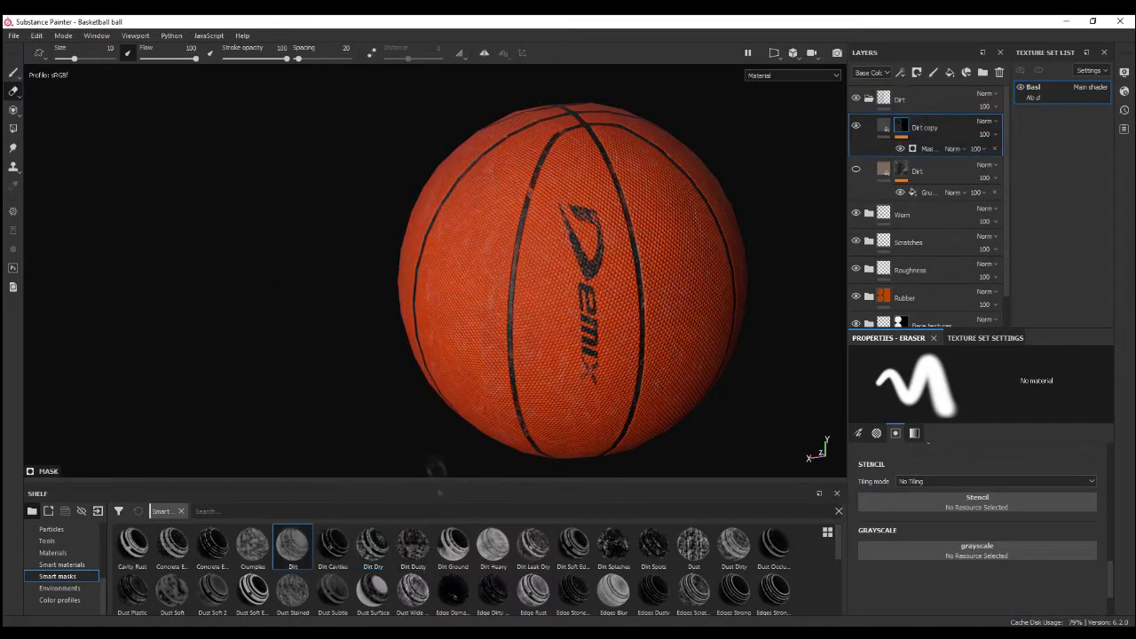
pyautogui.scroll(2, 589, 274)
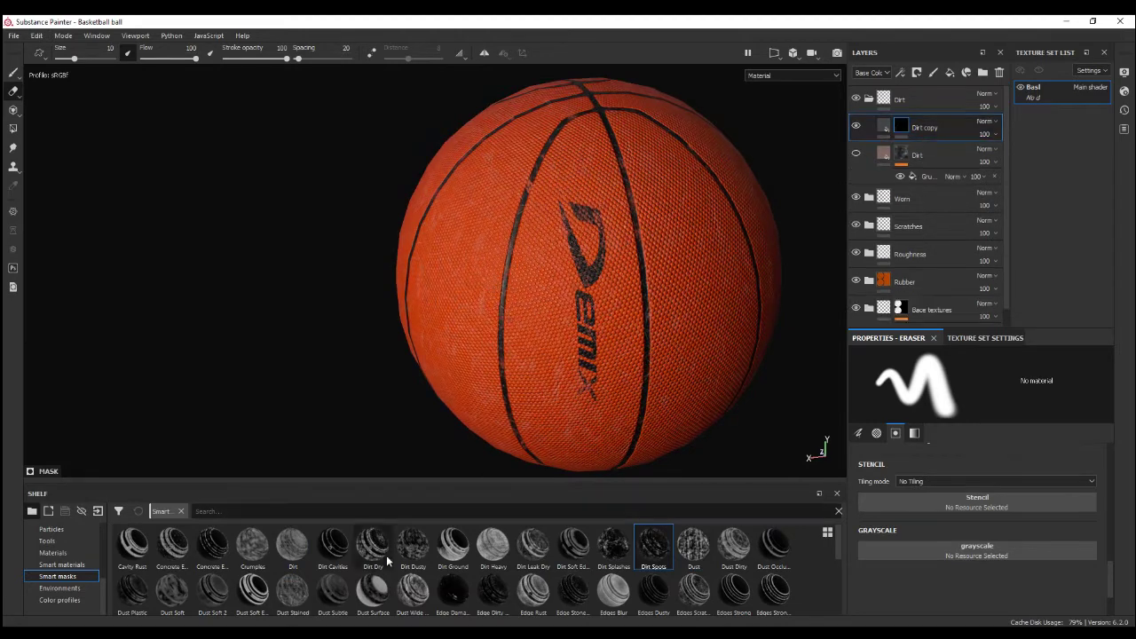
# Search the shelf for 'edge' and add an edge smart mask to Dirt copy.
pyautogui.click(213, 511)
pyautogui.write('edge')
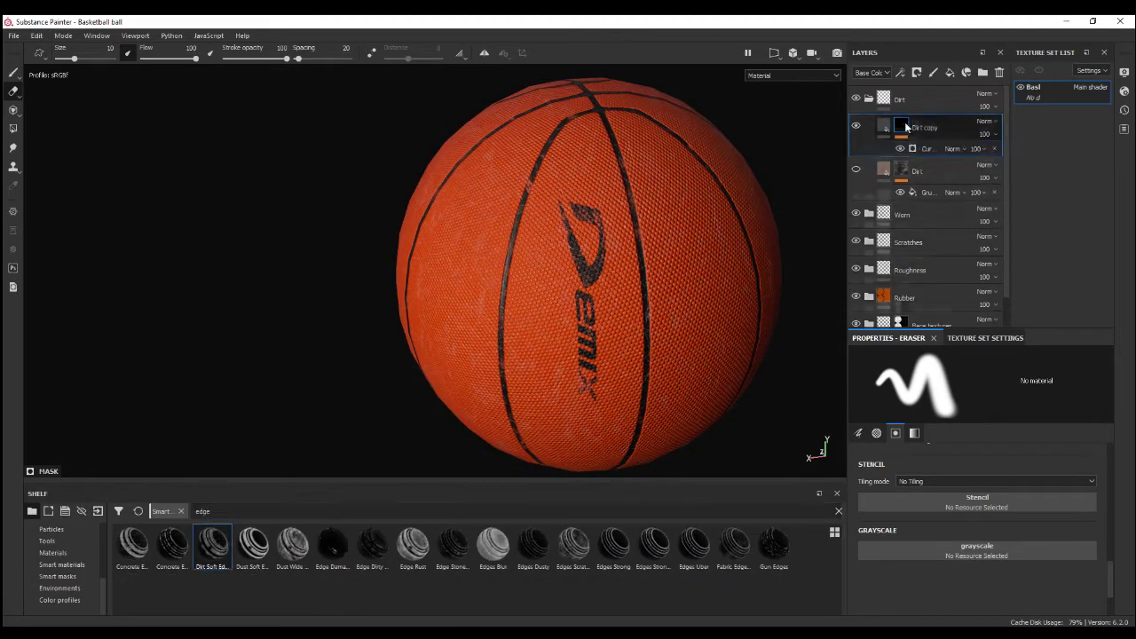
pyautogui.scroll(2, 568, 266)
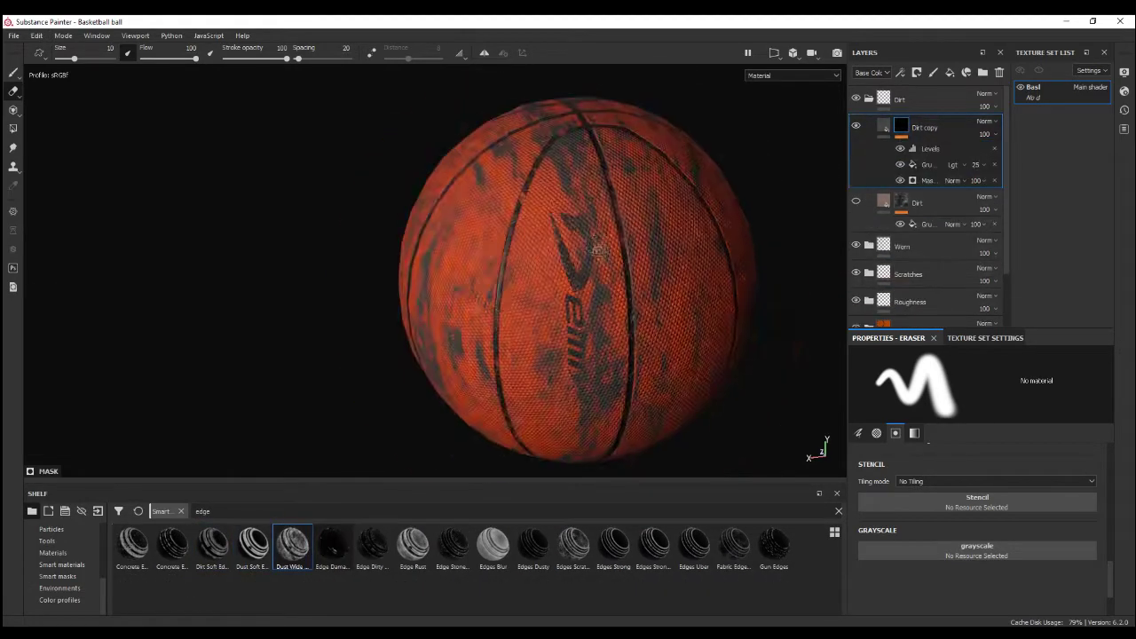
pyautogui.scroll(-2, 533, 355)
pyautogui.moveTo(413, 543); pyautogui.dragTo(938, 130)
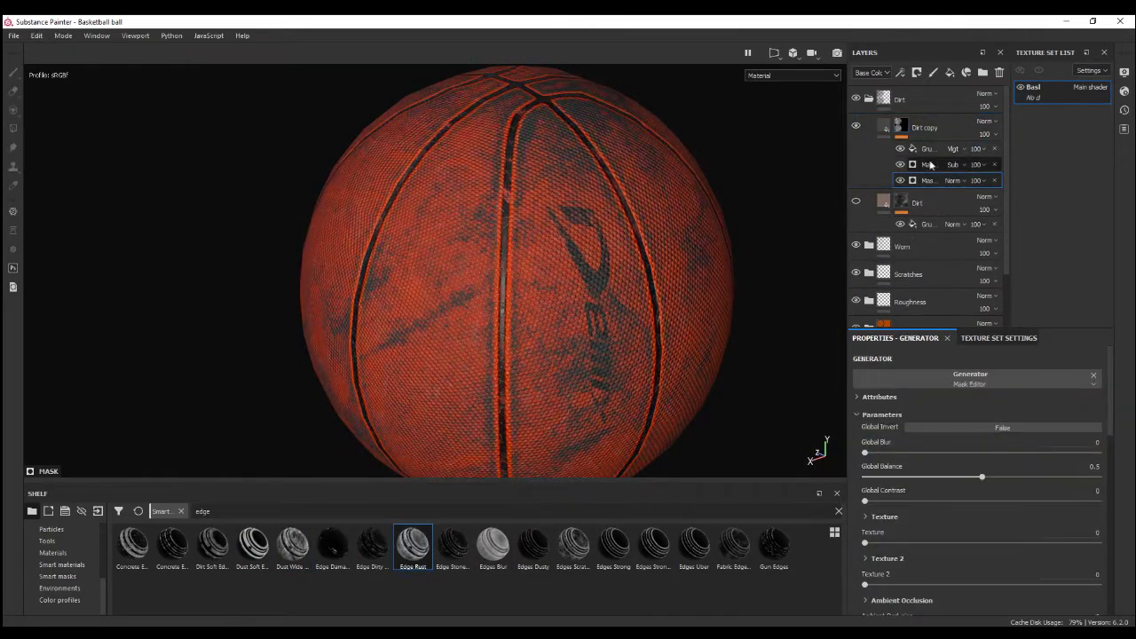
# Tint Dirt copy a pinkish brown and lower the Dirt layer's opacity to 42.
pyautogui.moveTo(1120, 544)
pyautogui.mouseDown()
pyautogui.moveTo(1120, 562)
pyautogui.moveTo(1120, 550)
pyautogui.mouseUp()
pyautogui.click(992, 543)
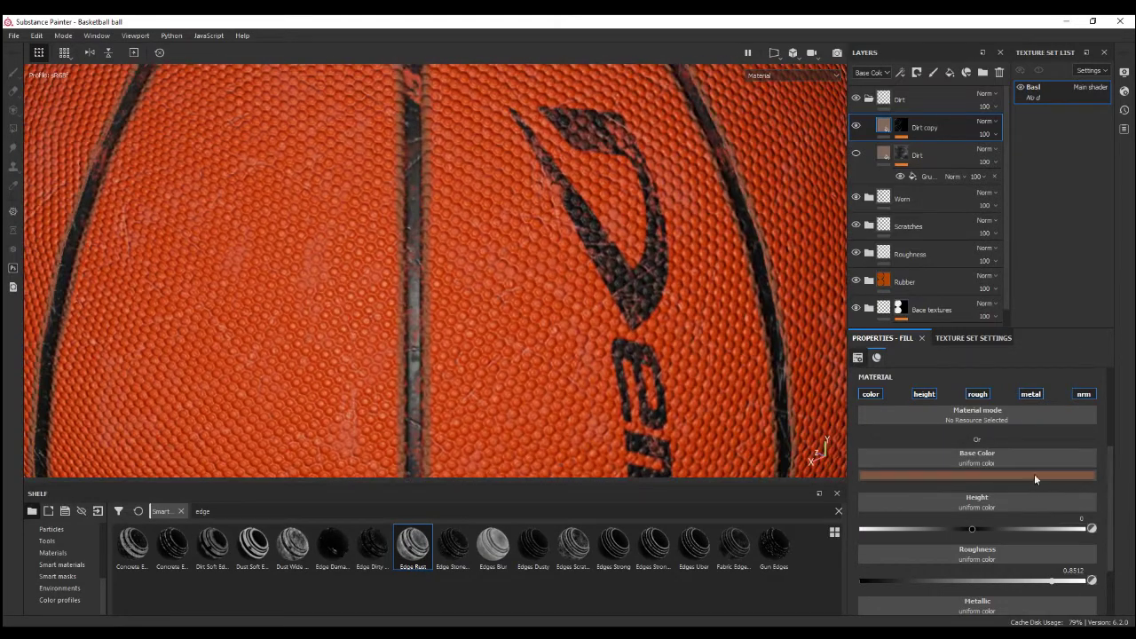
pyautogui.click(1033, 473)
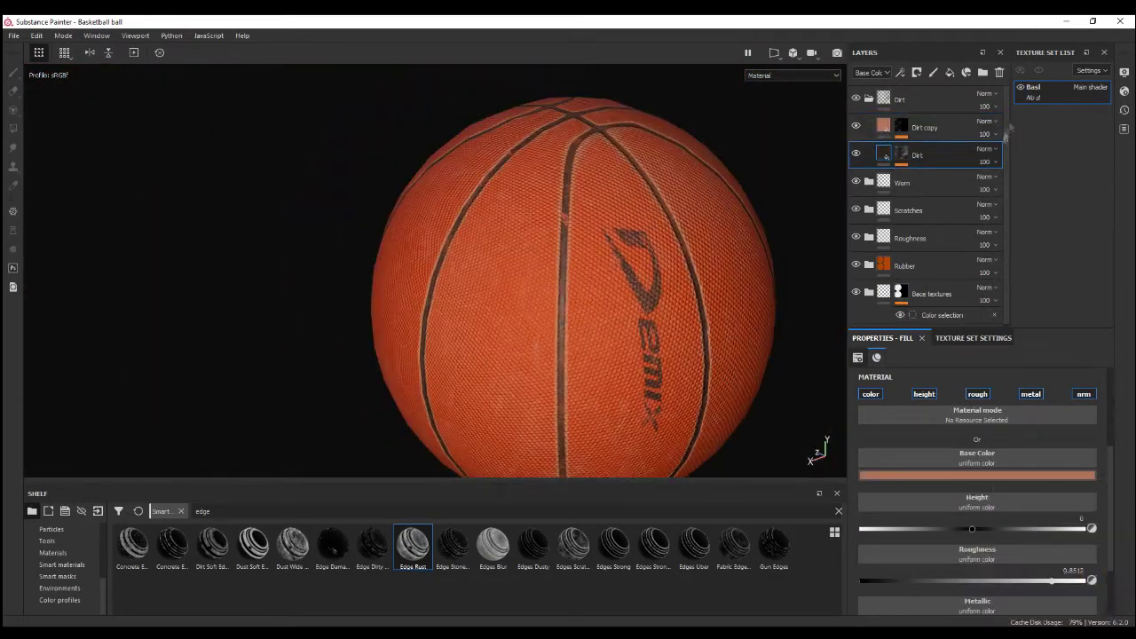
pyautogui.moveTo(985, 161); pyautogui.dragTo(976, 178)
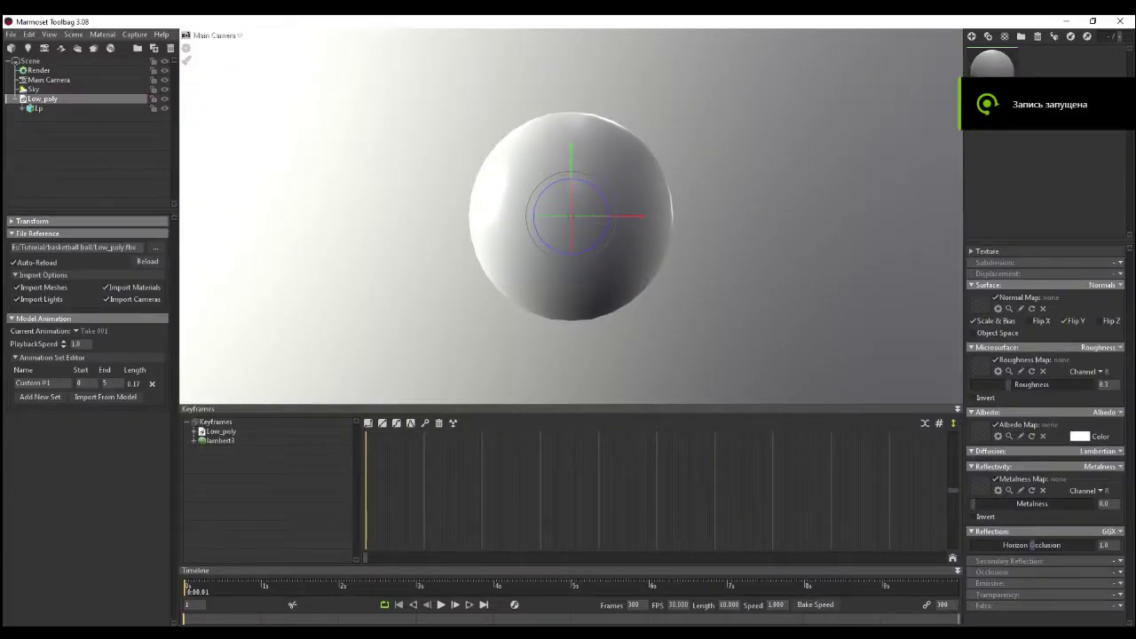
# Assign the BaseColor texture to albedo and the ORM texture to roughness and metalness.
pyautogui.hotkey('alt', 'Tab')
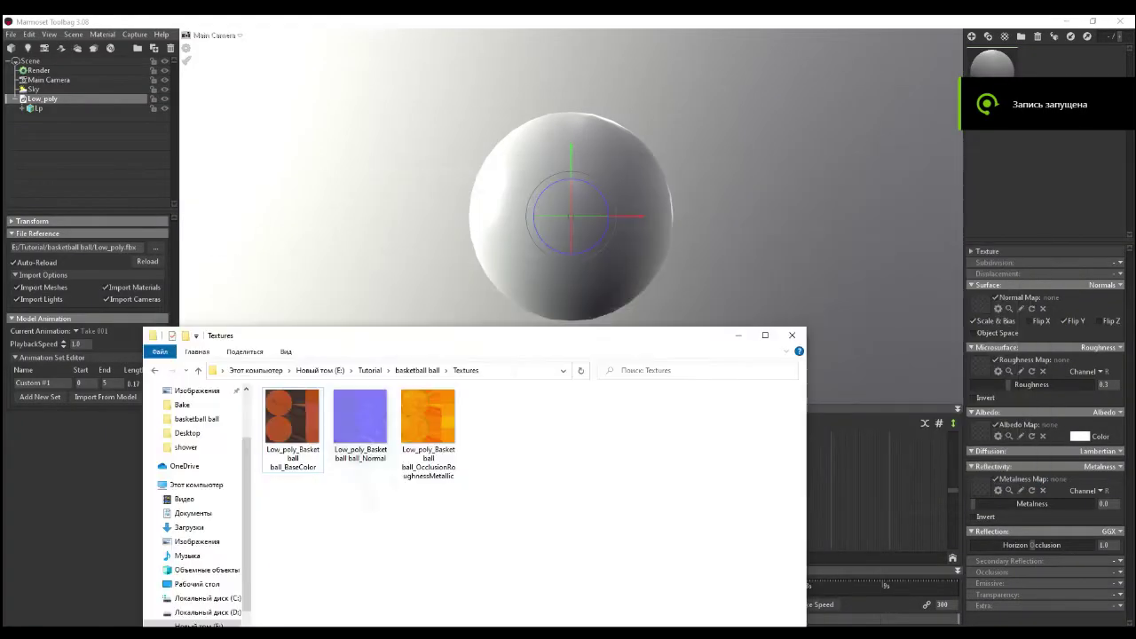
pyautogui.moveTo(985, 431); pyautogui.dragTo(985, 432)
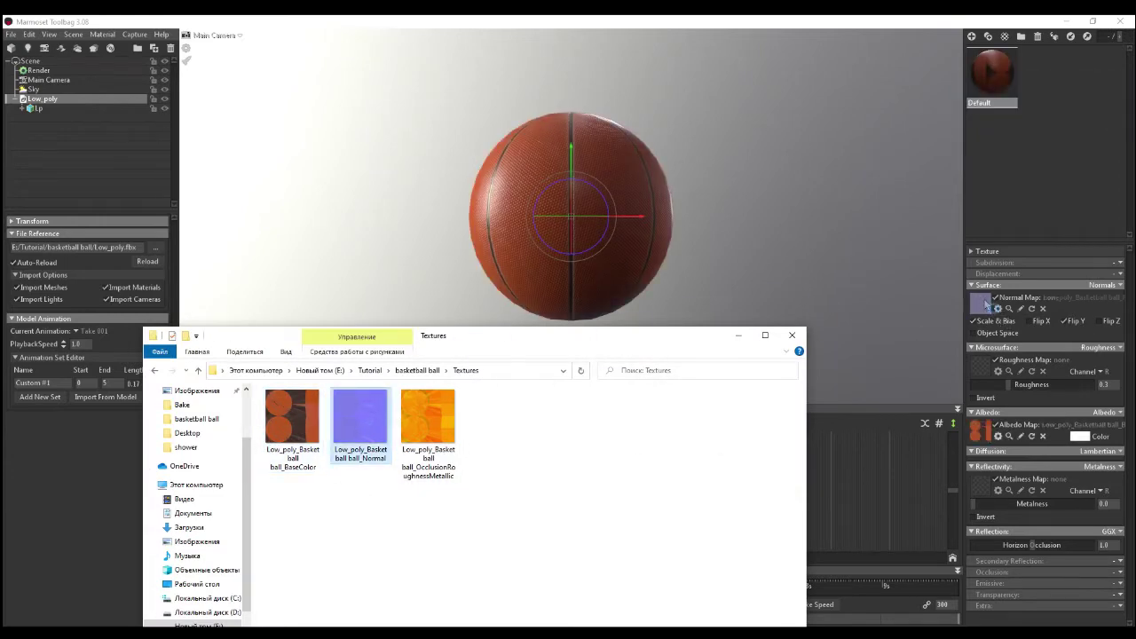
pyautogui.moveTo(983, 368); pyautogui.dragTo(983, 369)
pyautogui.hotkey('alt', 'Tab')
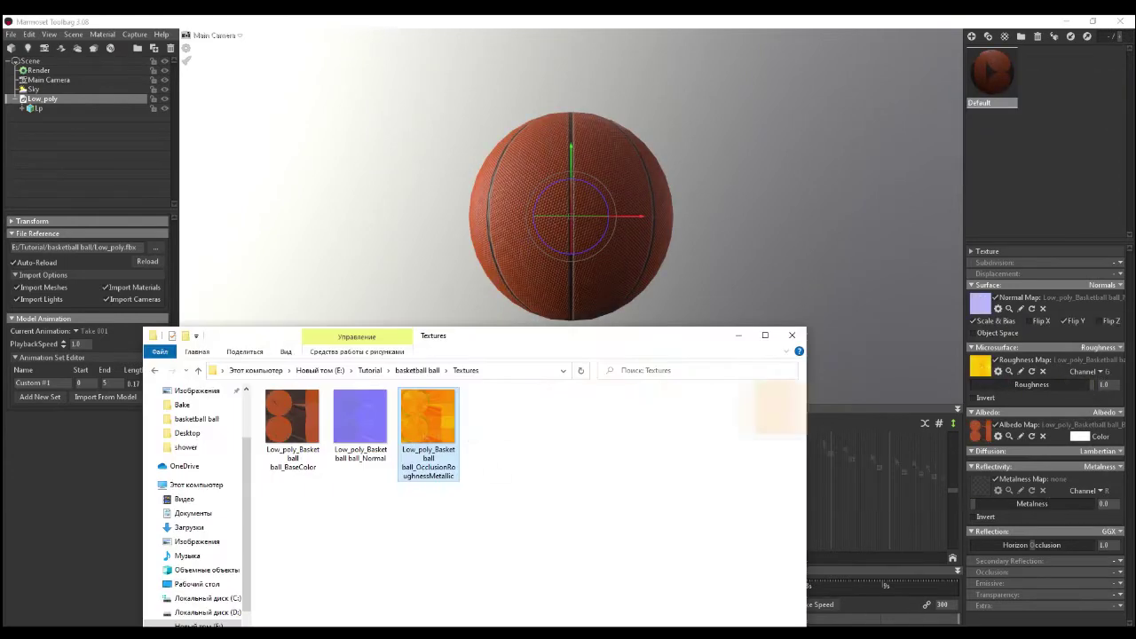
pyautogui.moveTo(428, 417); pyautogui.dragTo(982, 485)
pyautogui.moveTo(710, 266); pyautogui.dragTo(800, 274)
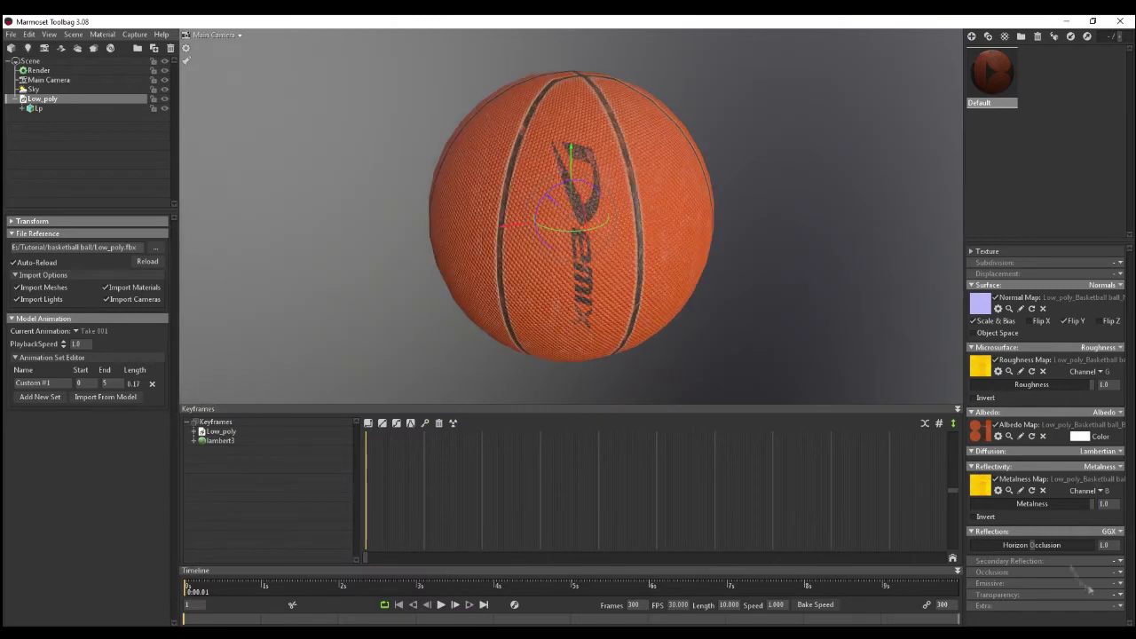
# Enable occlusion and load the ORM texture into the Occlusion and Cavity map slots.
pyautogui.click(1110, 572)
pyautogui.click(1101, 606)
pyautogui.scroll(-2, 1100, 606)
pyautogui.hotkey('alt', 'Tab')
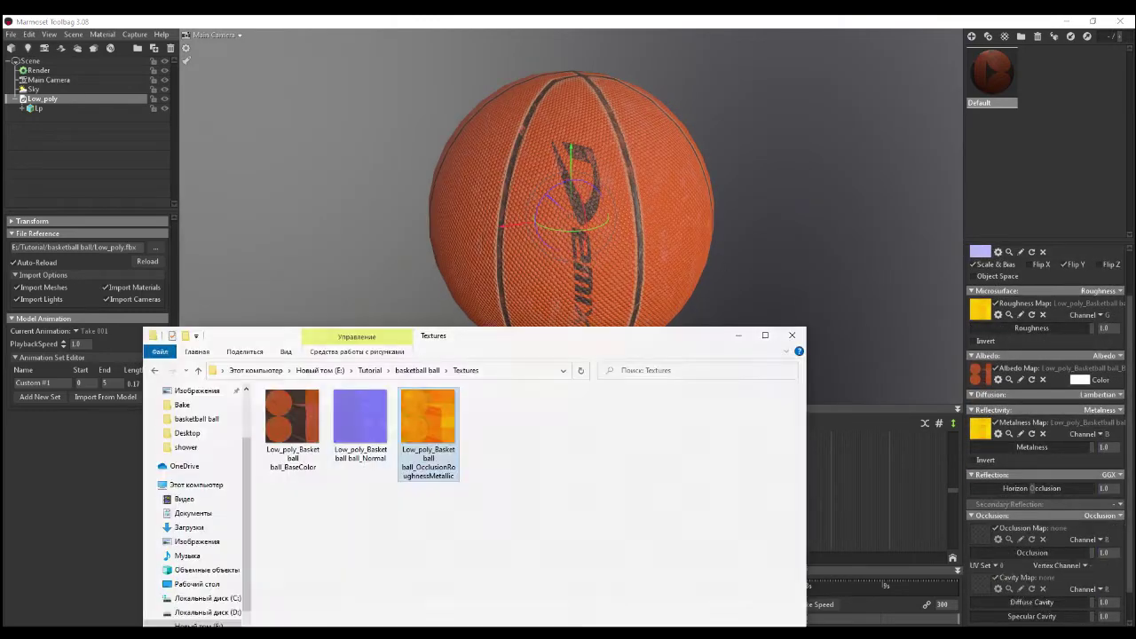
pyautogui.moveTo(428, 417); pyautogui.dragTo(979, 532)
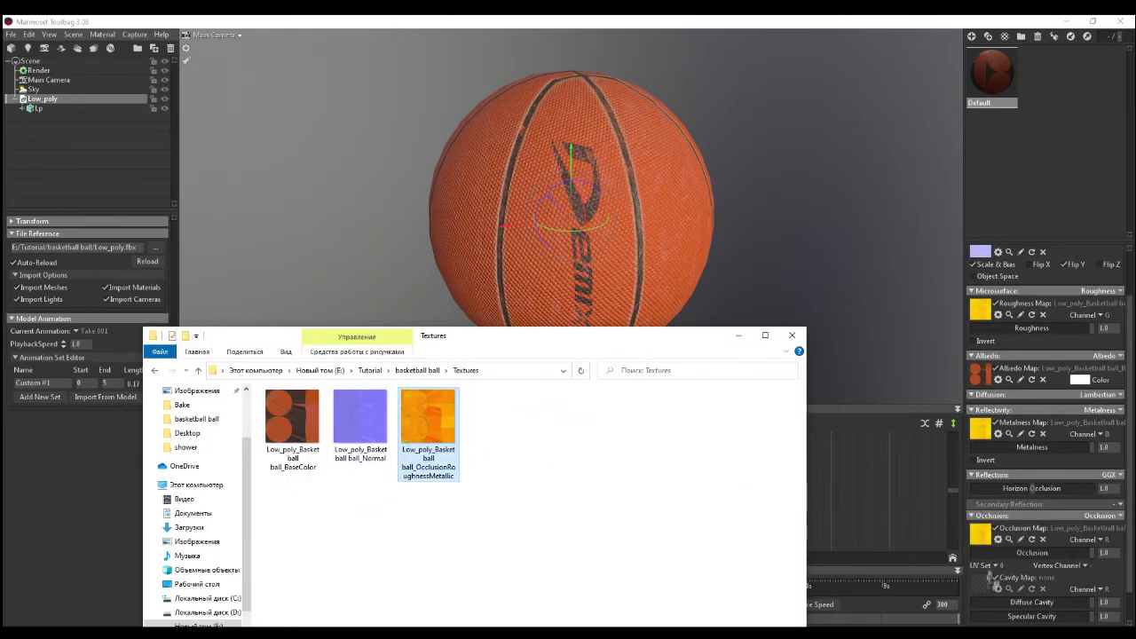
pyautogui.click(741, 256)
pyautogui.moveTo(741, 255); pyautogui.dragTo(781, 266)
pyautogui.keyDown('shift'); pyautogui.moveTo(874, 351); pyautogui.dragTo(197, 165); pyautogui.keyUp('shift')
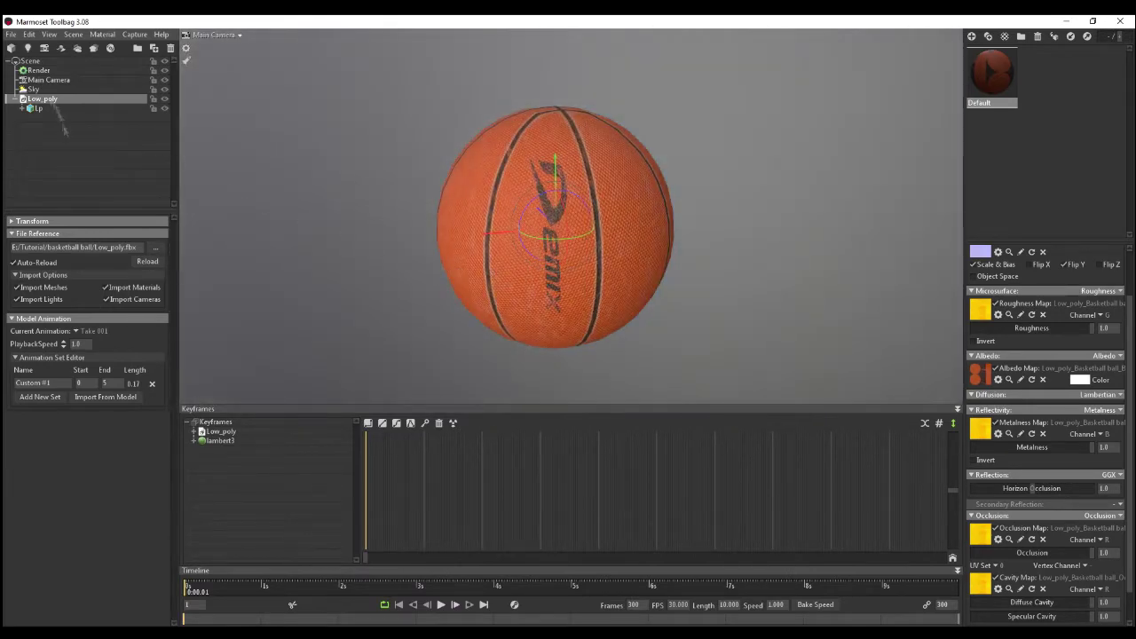
# Set the Sky backdrop mode to Color with a near-black swatch.
pyautogui.click(32, 89)
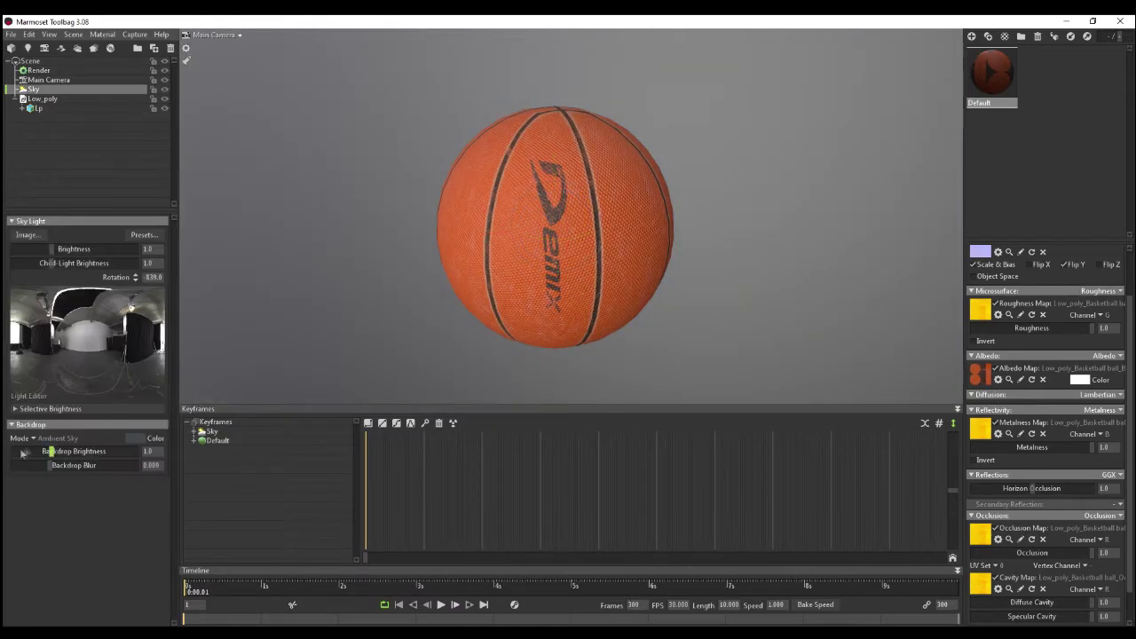
pyautogui.click(33, 438)
pyautogui.click(40, 462)
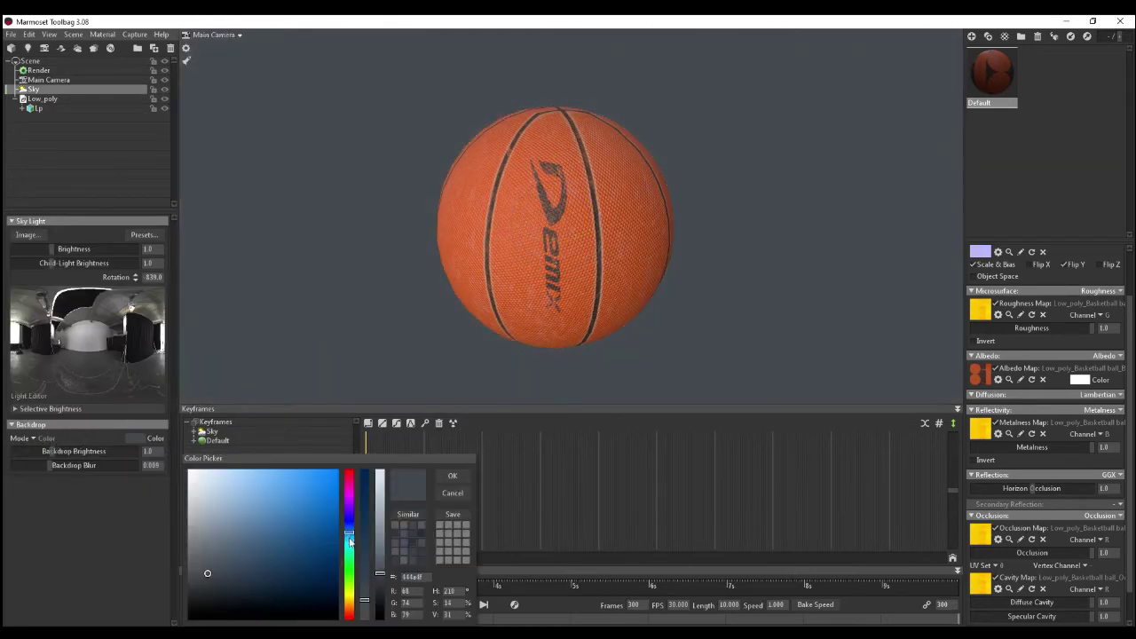
pyautogui.moveTo(350, 542)
pyautogui.mouseDown()
pyautogui.moveTo(359, 624)
pyautogui.moveTo(387, 618)
pyautogui.mouseUp()
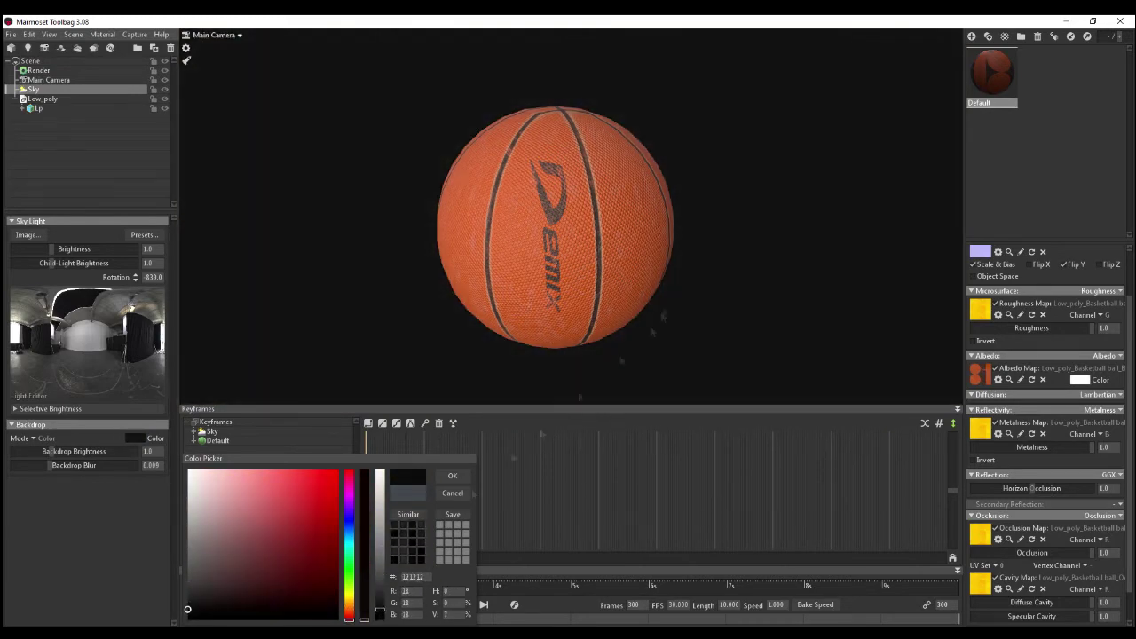
pyautogui.click(633, 208)
pyautogui.scroll(2, 633, 208)
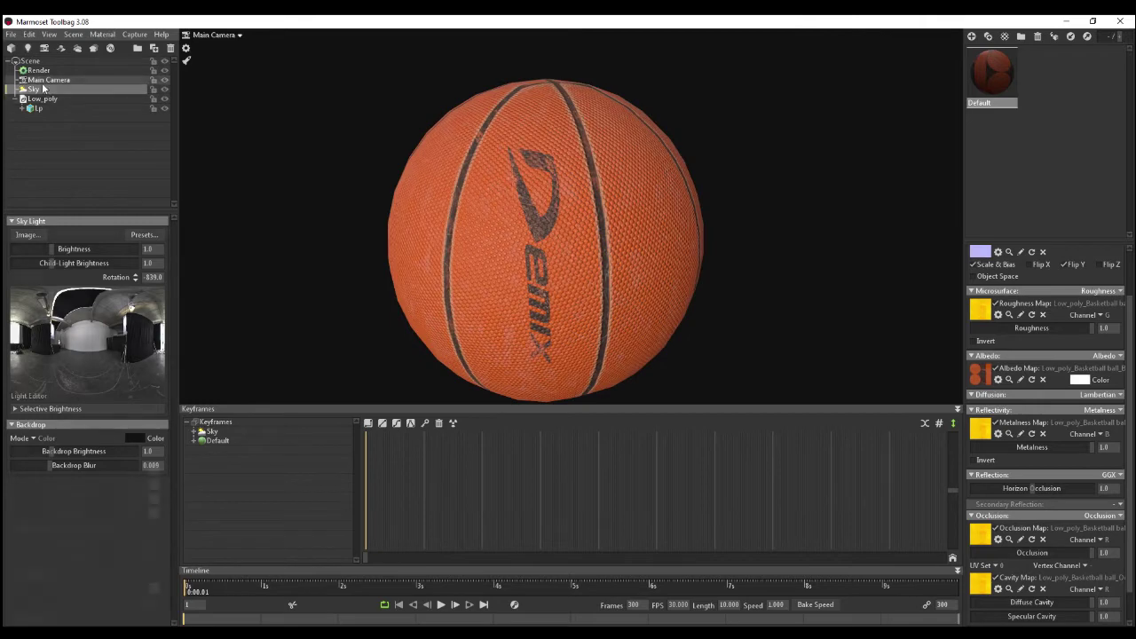
pyautogui.click(48, 80)
pyautogui.click(39, 70)
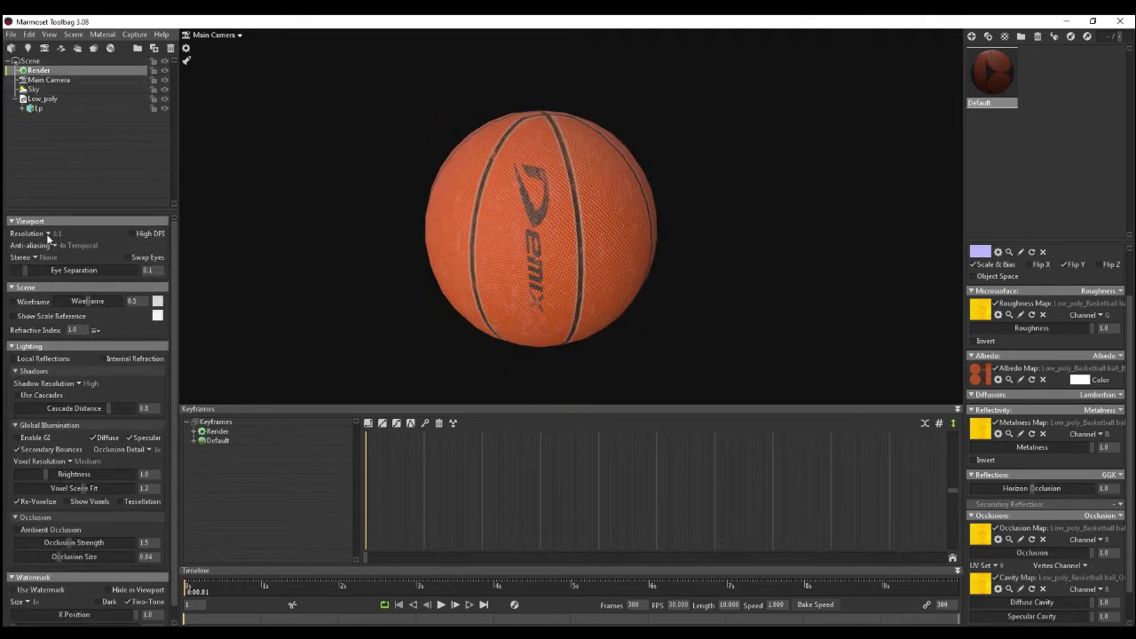
# Enable global illumination and set Main Camera Sharpen to 0.583 and Grain to 0.363.
pyautogui.click(33, 441)
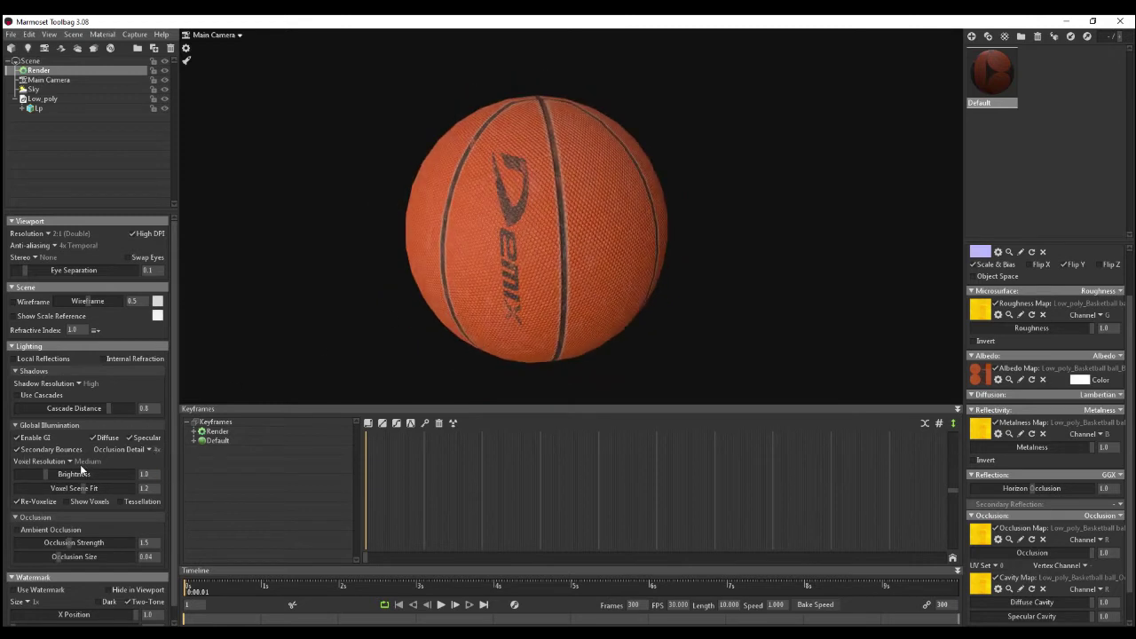
pyautogui.scroll(-1, 61, 532)
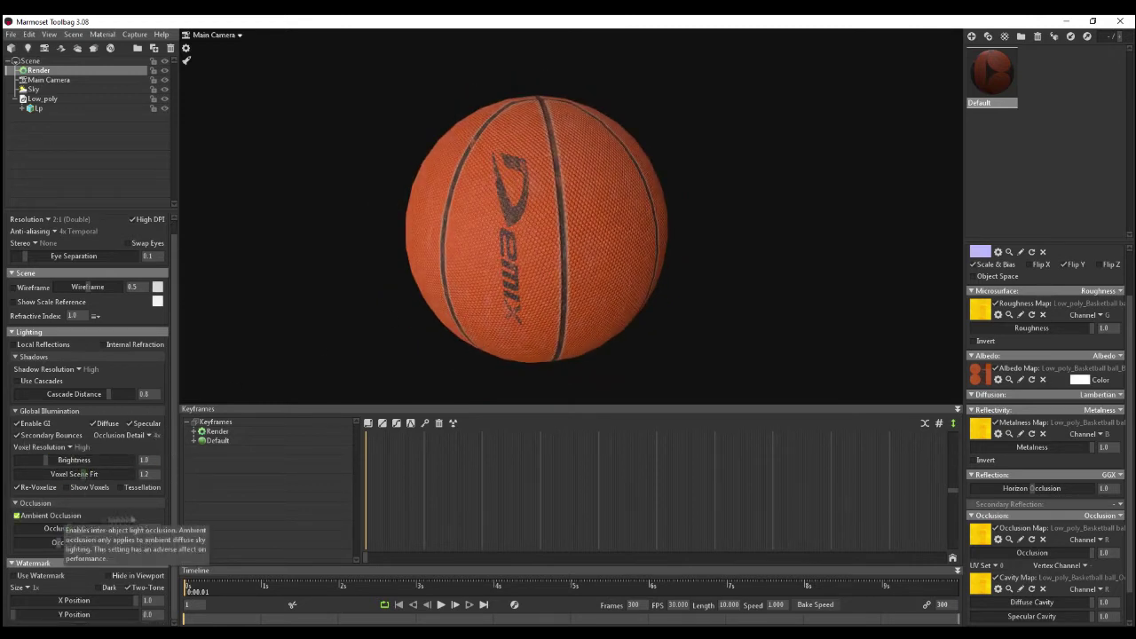
pyautogui.click(50, 81)
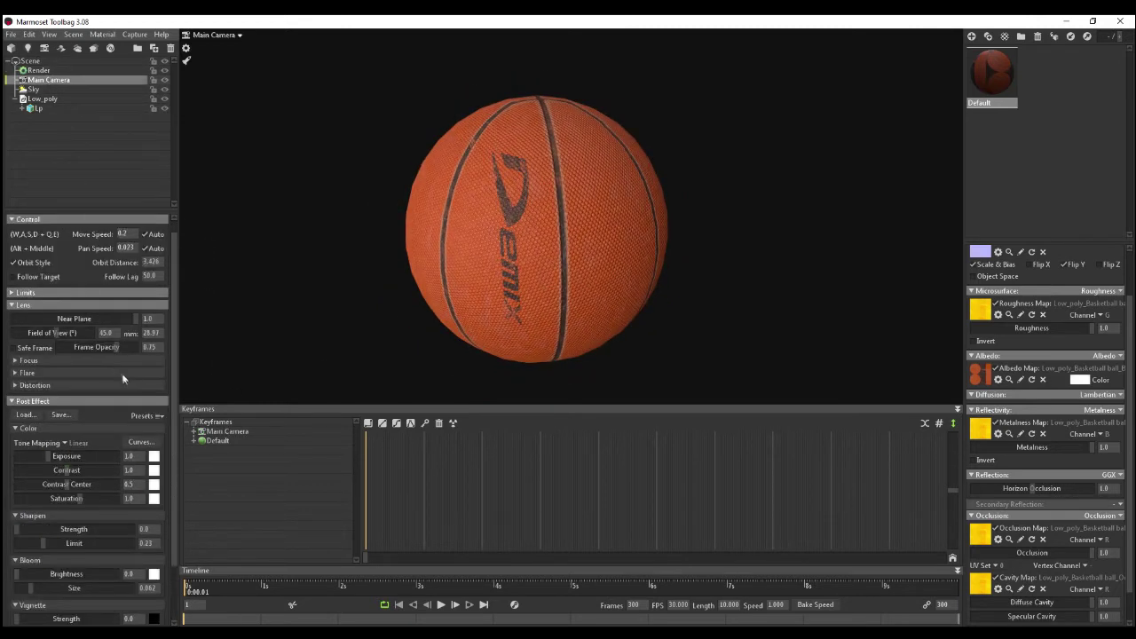
pyautogui.scroll(-5, 89, 475)
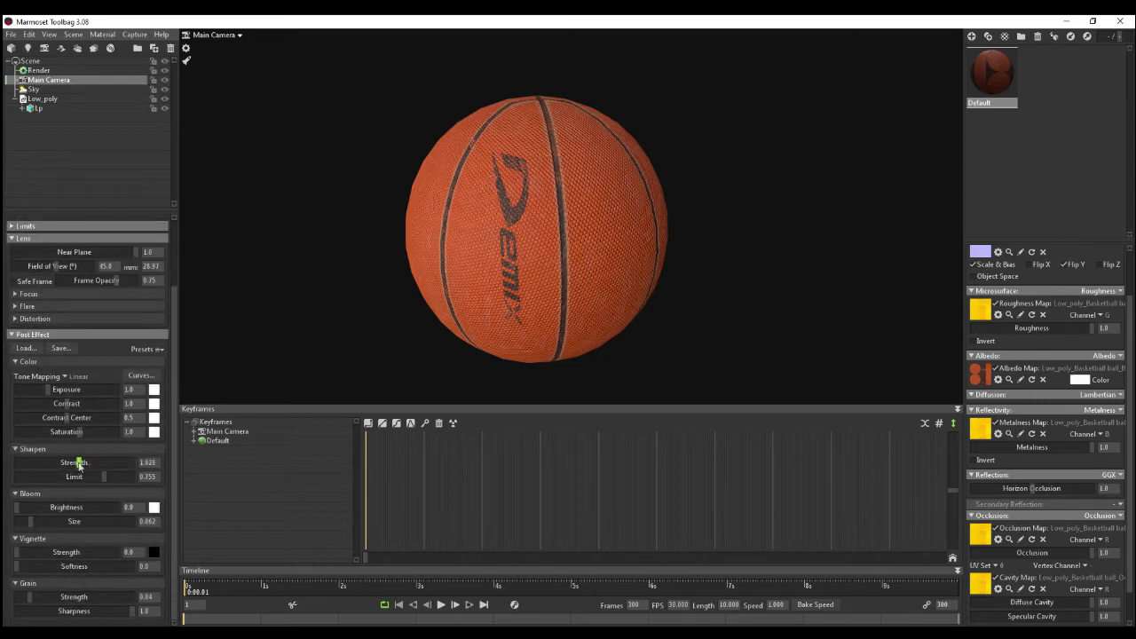
pyautogui.moveTo(386, 323)
pyautogui.mouseDown()
pyautogui.moveTo(761, 308)
pyautogui.moveTo(629, 307)
pyautogui.moveTo(657, 301)
pyautogui.mouseUp()
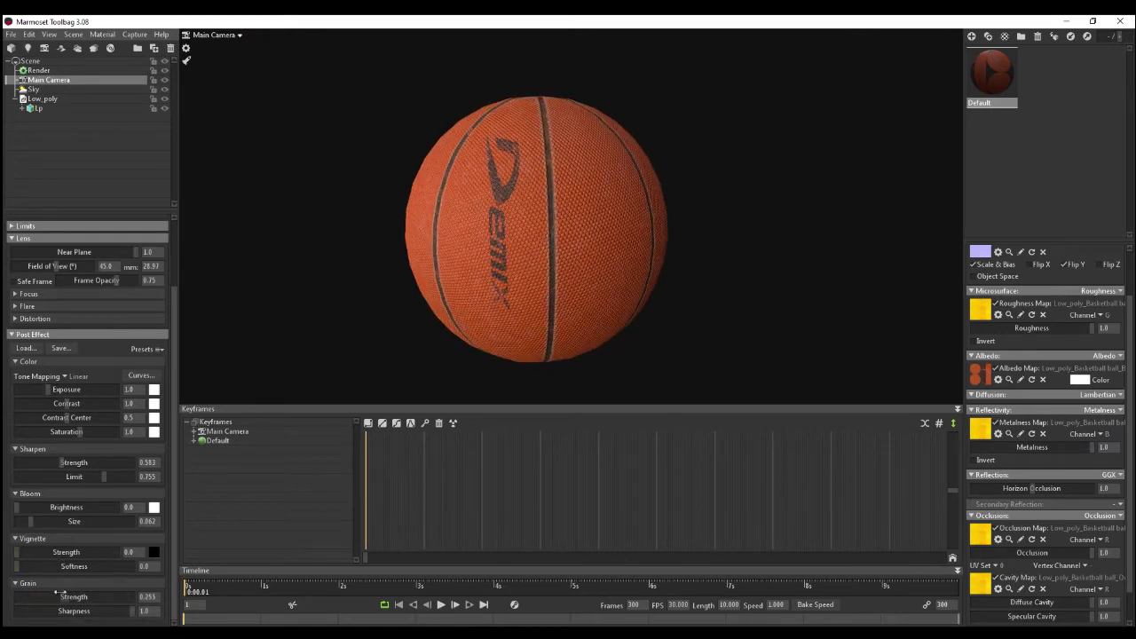
pyautogui.keyDown('shift'); pyautogui.moveTo(493, 270); pyautogui.dragTo(178, 262); pyautogui.keyUp('shift')
pyautogui.scroll(-3, 600, 197)
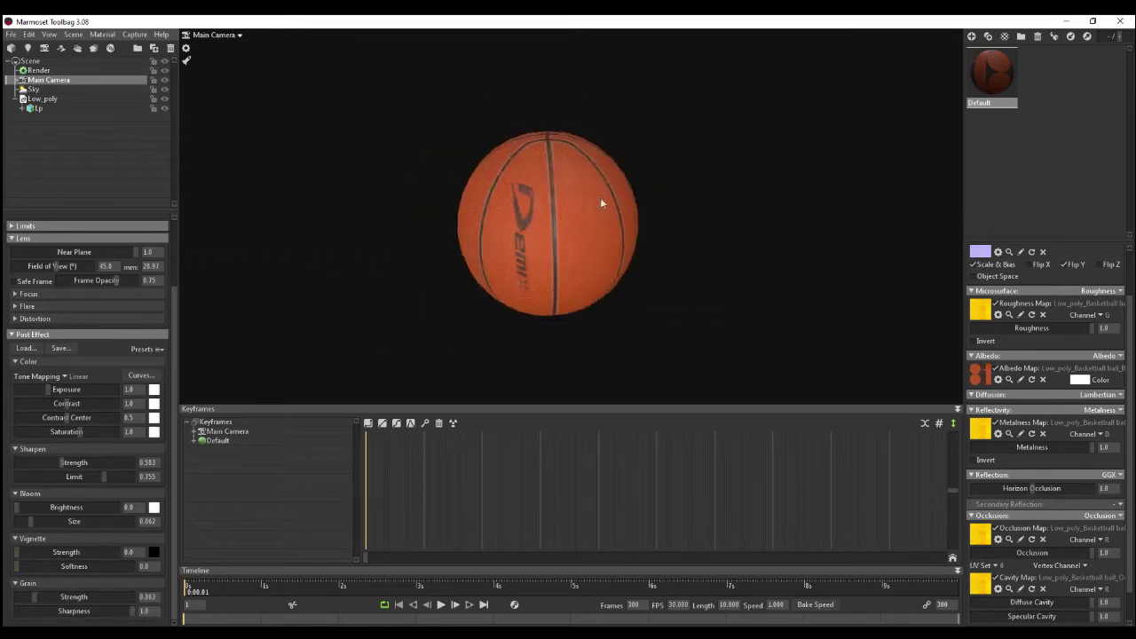
pyautogui.scroll(2, 630, 201)
pyautogui.click(507, 216)
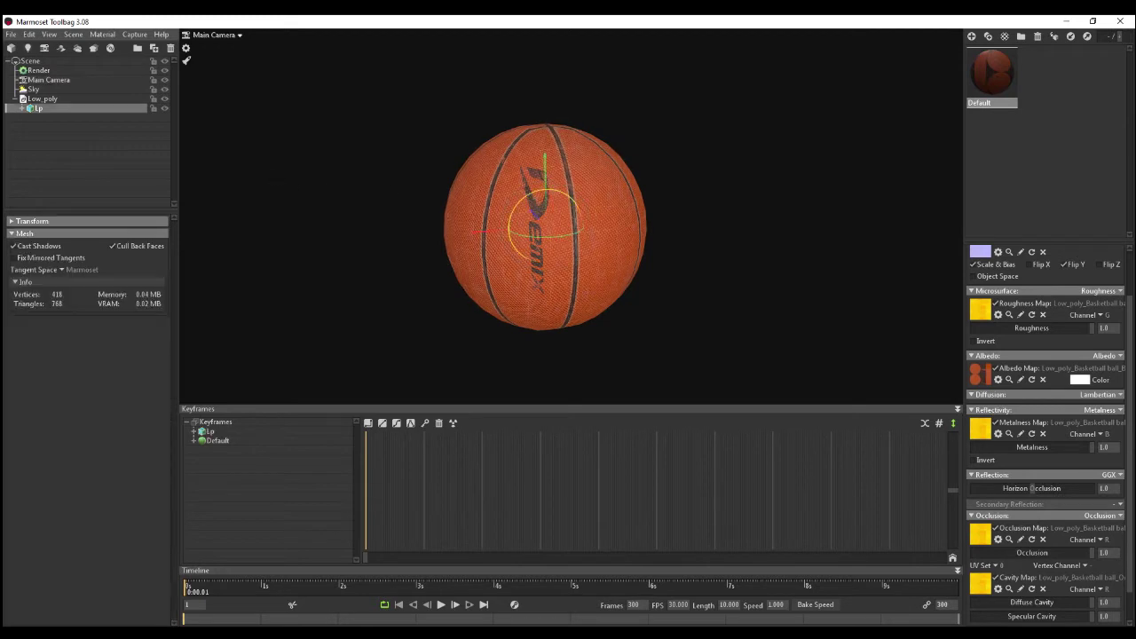
# Turn the Lp ball so its seam runs horizontally, tilting it around X.
pyautogui.moveTo(545, 227); pyautogui.dragTo(585, 293)
pyautogui.click(11, 222)
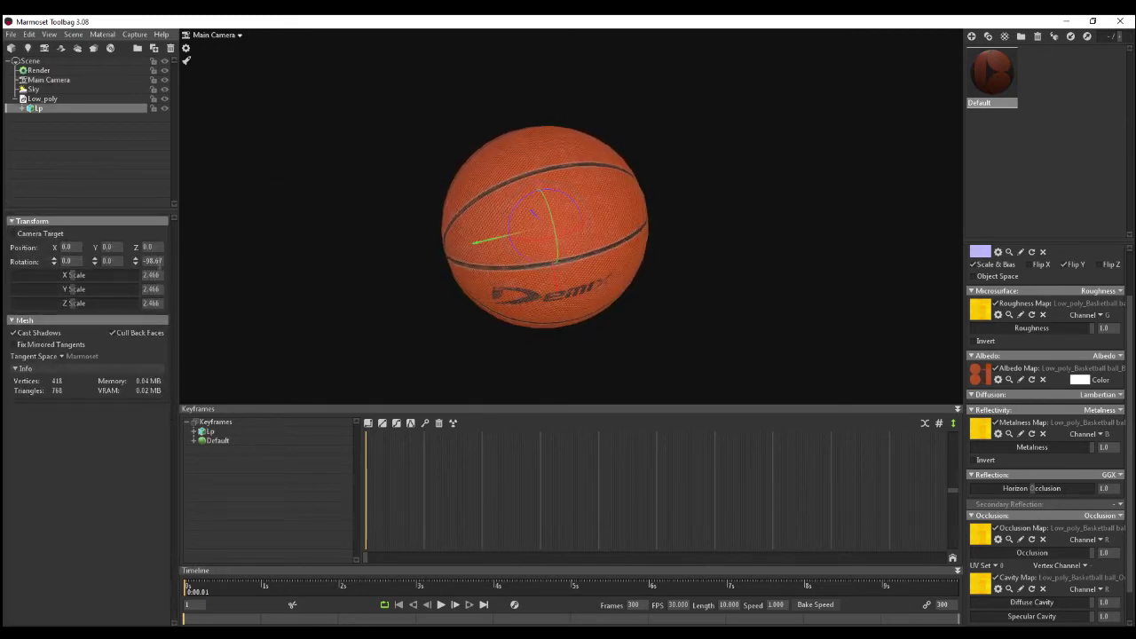
pyautogui.moveTo(556, 220); pyautogui.dragTo(555, 219)
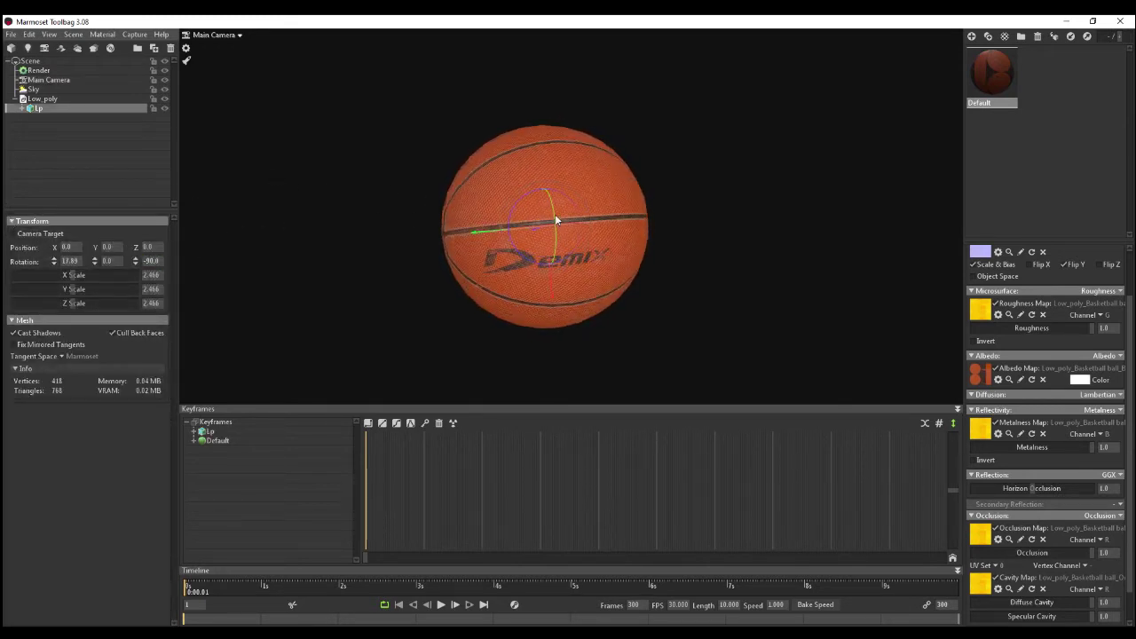
# Lower the Main Camera's grain strength and select the Low_poly model for animating.
pyautogui.click(40, 70)
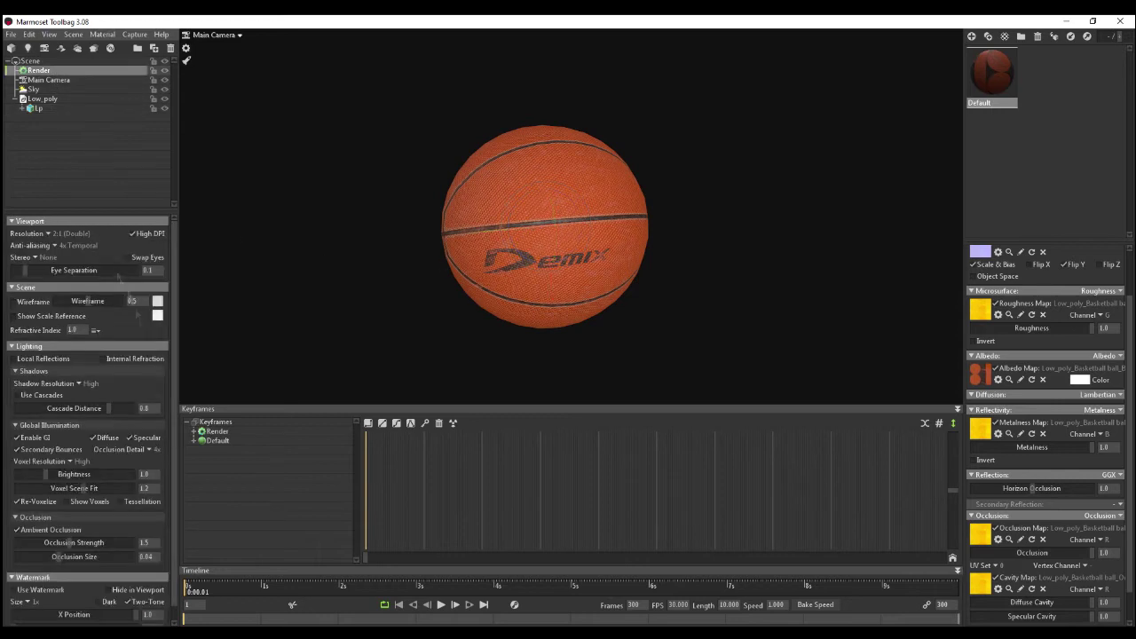
pyautogui.click(44, 98)
pyautogui.click(49, 80)
pyautogui.scroll(-5, 174, 507)
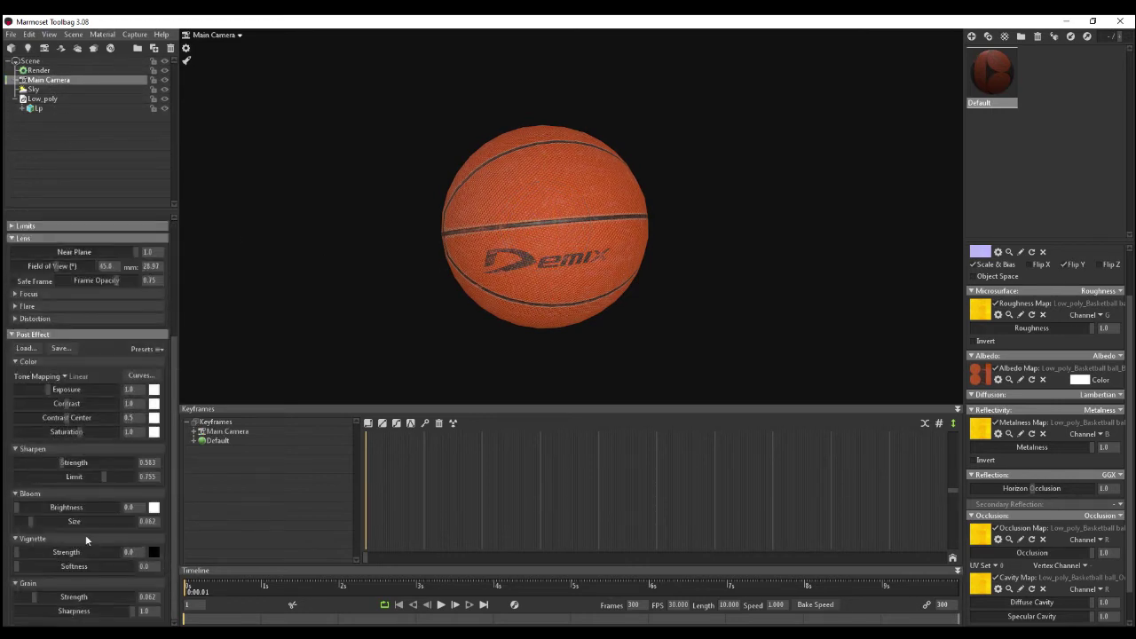
pyautogui.moveTo(550, 262)
pyautogui.mouseDown()
pyautogui.moveTo(490, 252)
pyautogui.moveTo(527, 284)
pyautogui.moveTo(546, 284)
pyautogui.mouseUp()
pyautogui.scroll(1, 534, 282)
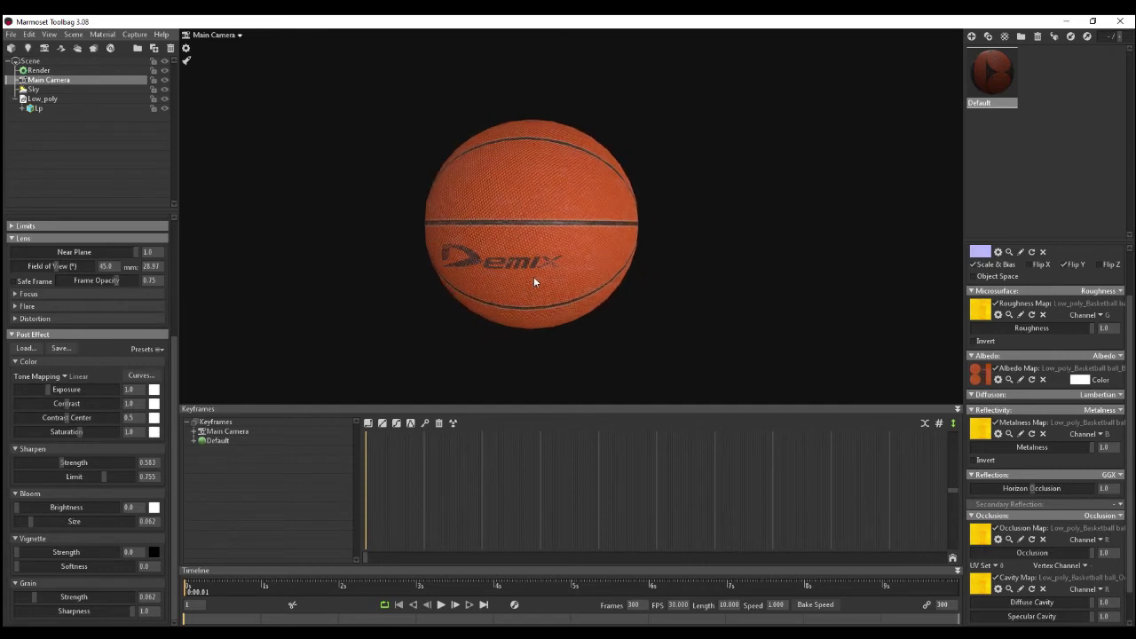
pyautogui.click(39, 100)
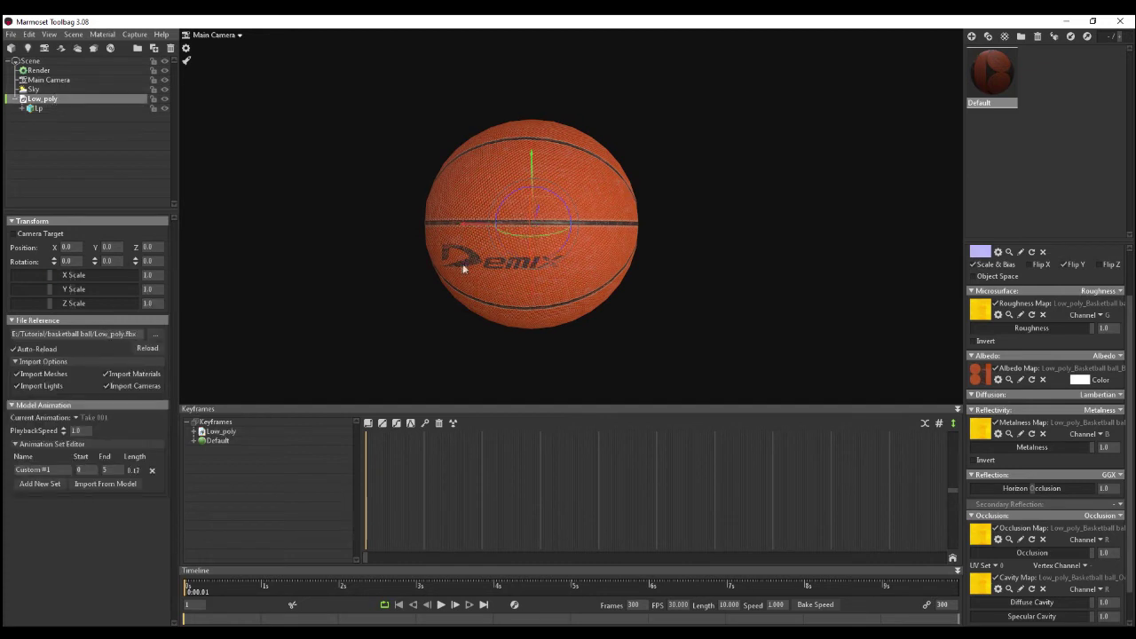
pyautogui.scroll(2, 497, 279)
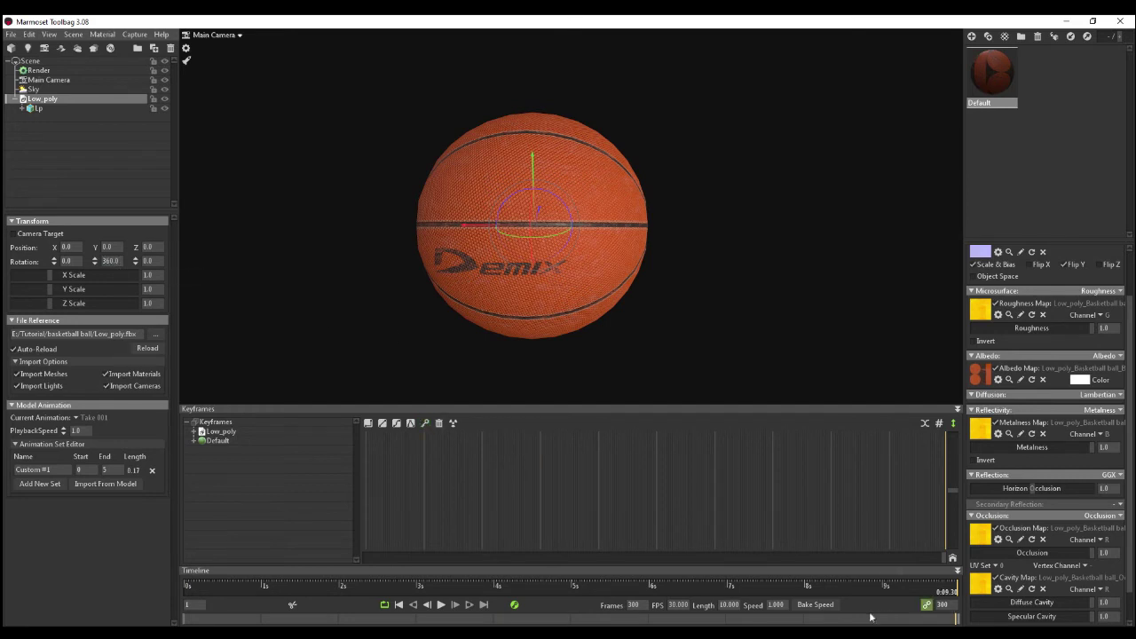
# Give the Low_poly ball's Rotation Y keyframes linear tangents and play the constant-speed spin.
pyautogui.click(440, 607)
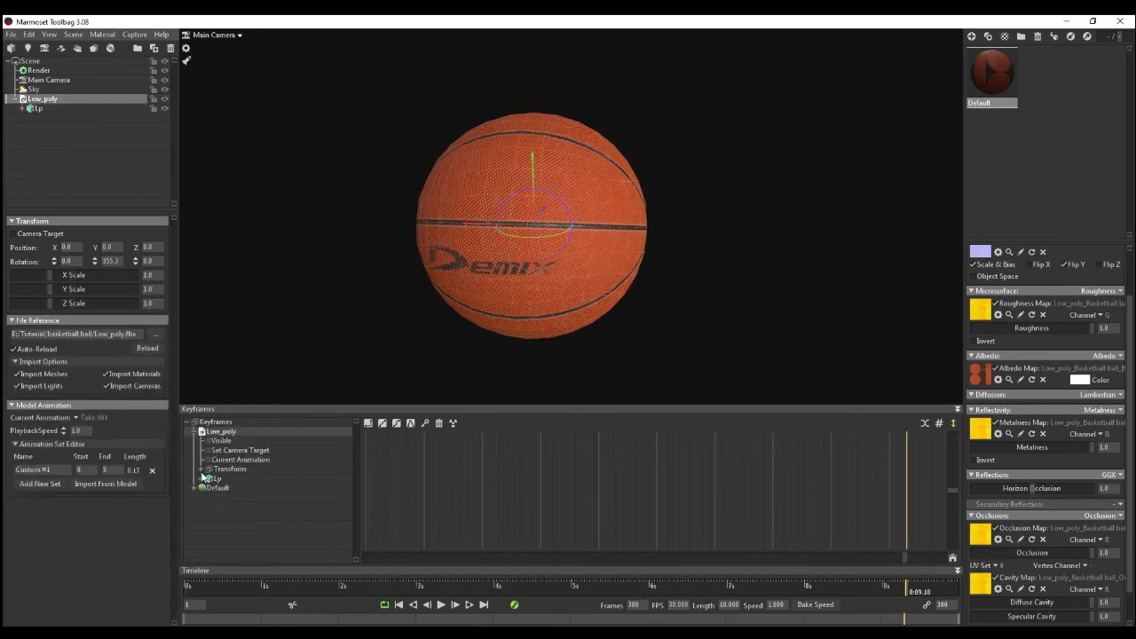
pyautogui.click(202, 470)
pyautogui.click(328, 503)
pyautogui.click(381, 423)
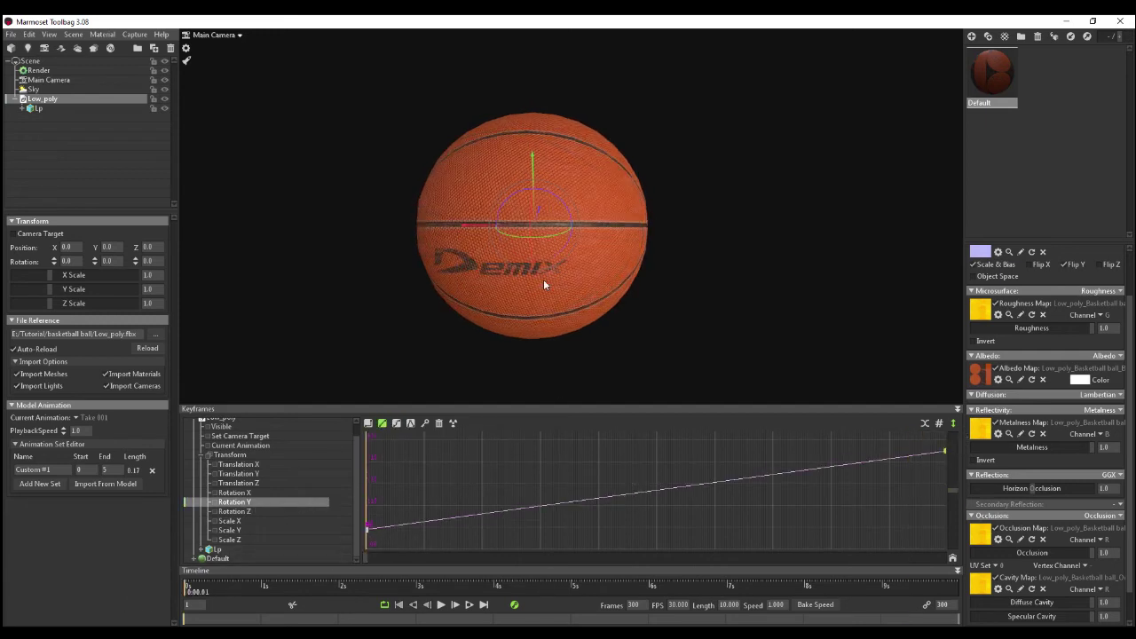
pyautogui.moveTo(543, 284); pyautogui.dragTo(633, 257)
pyautogui.click(442, 611)
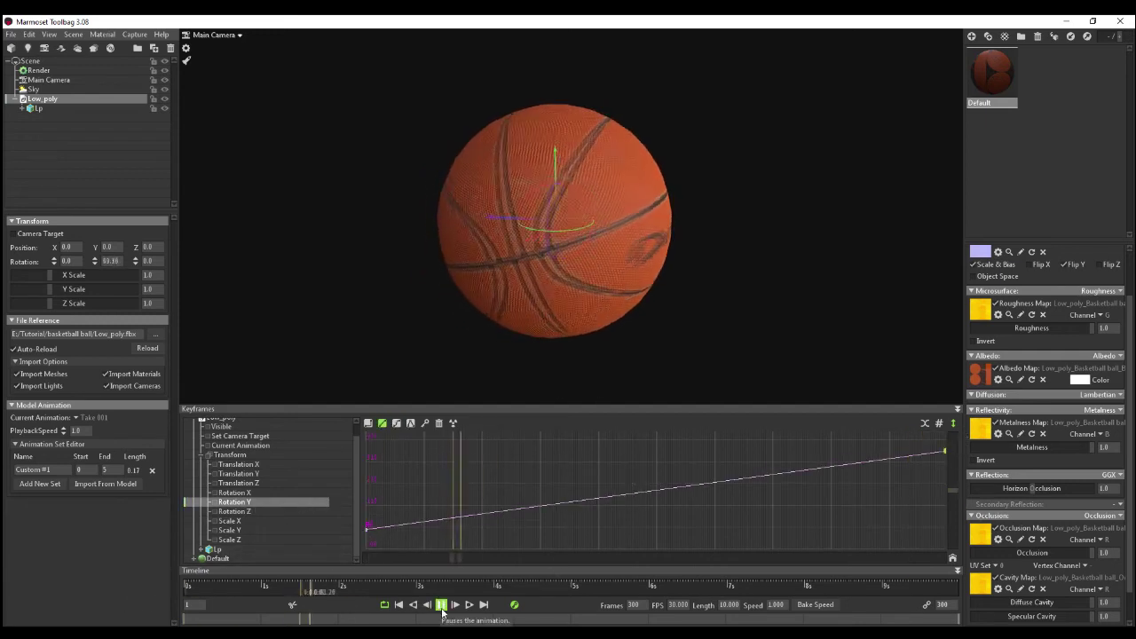